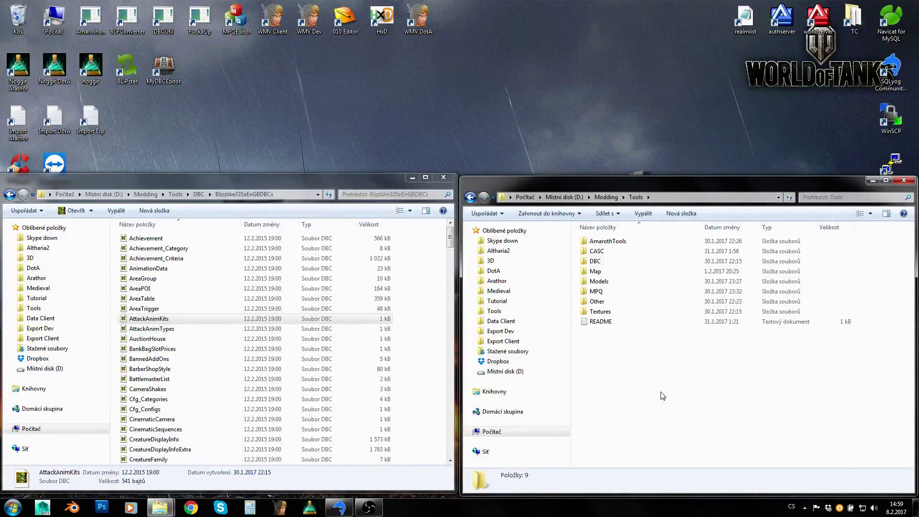
- Open the GobGenerator folder inside AmarothTools in Explorer
double_click(615, 242)
left_click(602, 273)
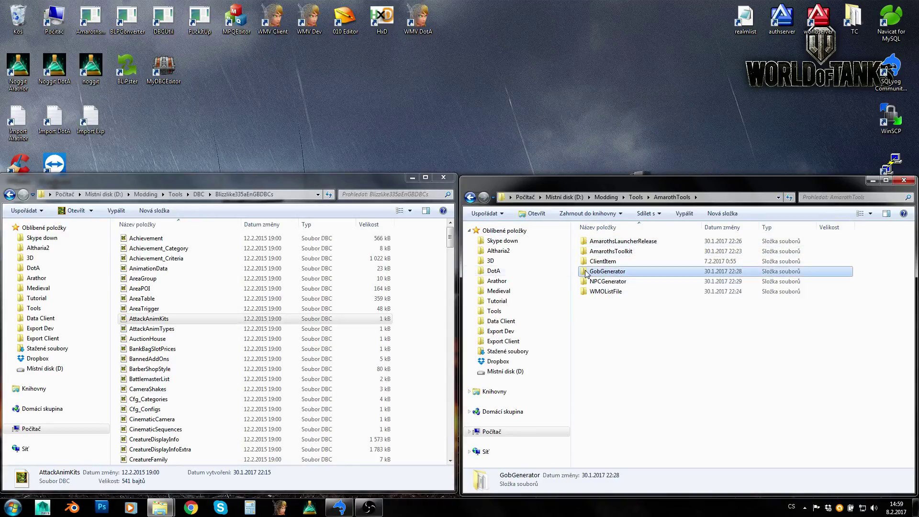
double_click(602, 273)
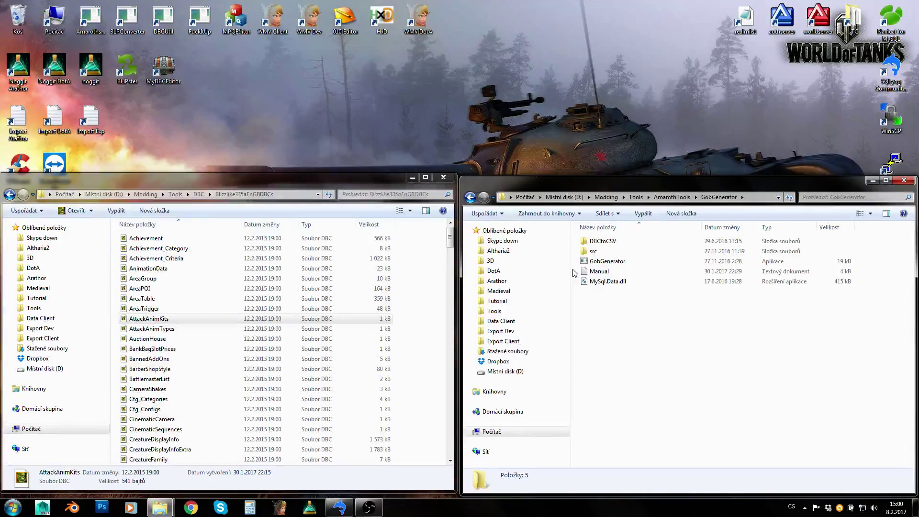
- Bring the DBC and GobGenerator windows forward, then return to the gameobject_template data in SQLyog
left_click_drag(318, 183, 318, 190)
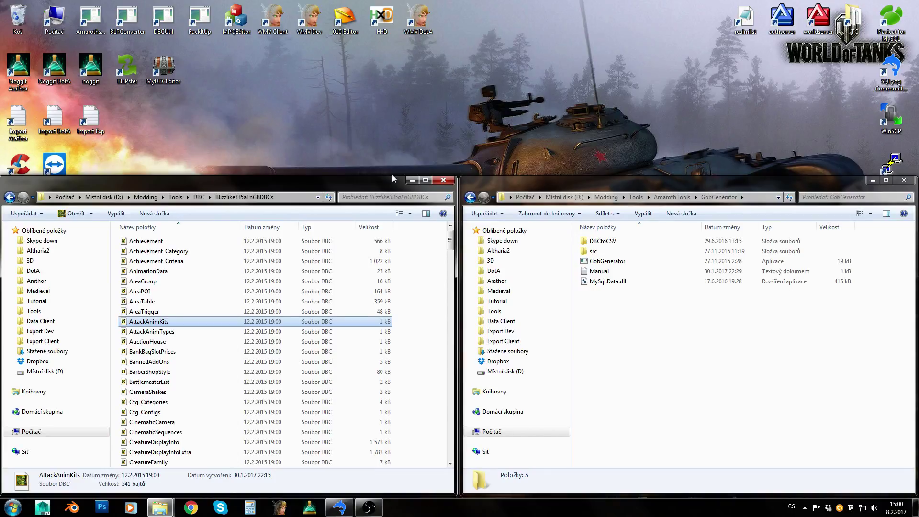
left_click(622, 323)
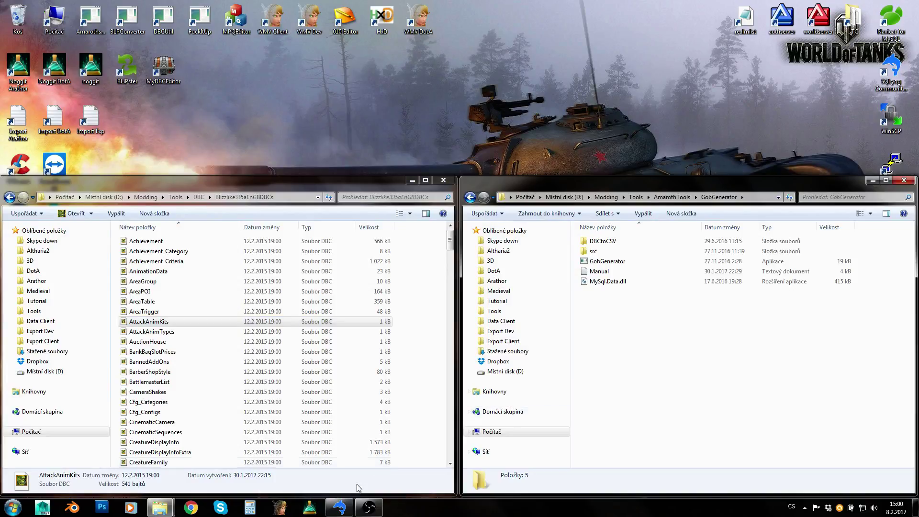
left_click(339, 509)
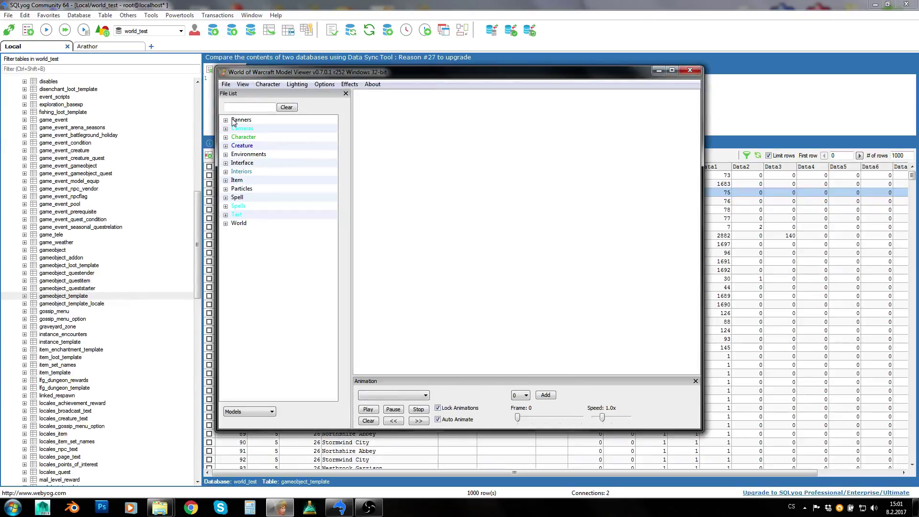
- Filter the file list by 'wardrobe' and preview dwarven wardrobes down to wardrobedwarvenaverage01.m2
left_click(235, 108)
type("wardrobe")
key("Return")
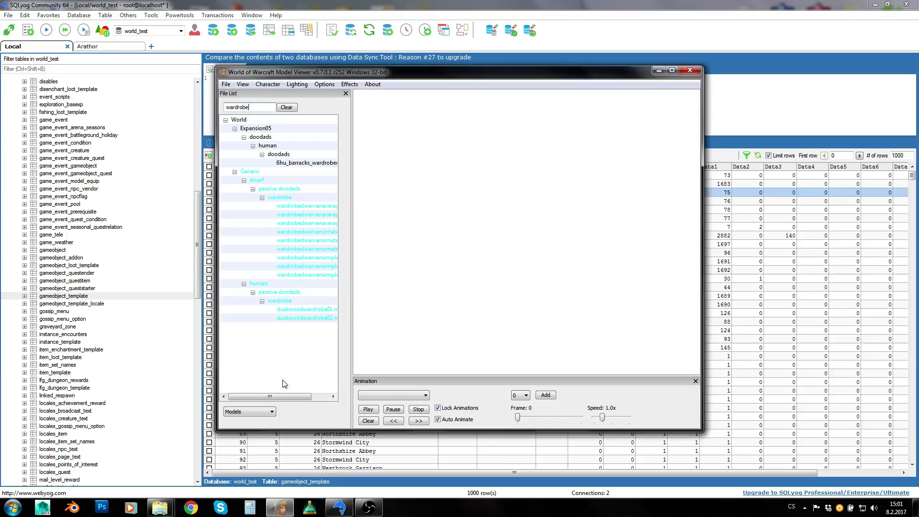
left_click_drag(277, 398, 282, 398)
left_click(304, 275)
left_click(303, 257)
left_click(303, 240)
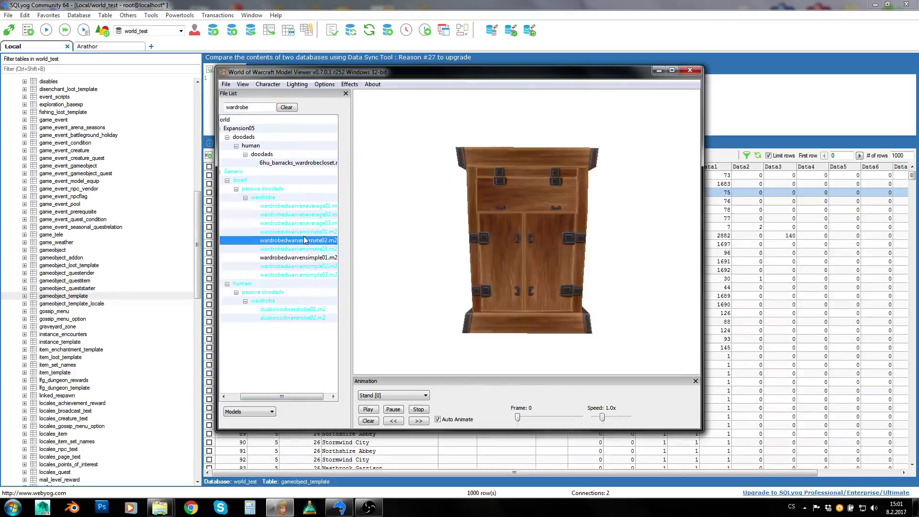
left_click(305, 223)
left_click(301, 206)
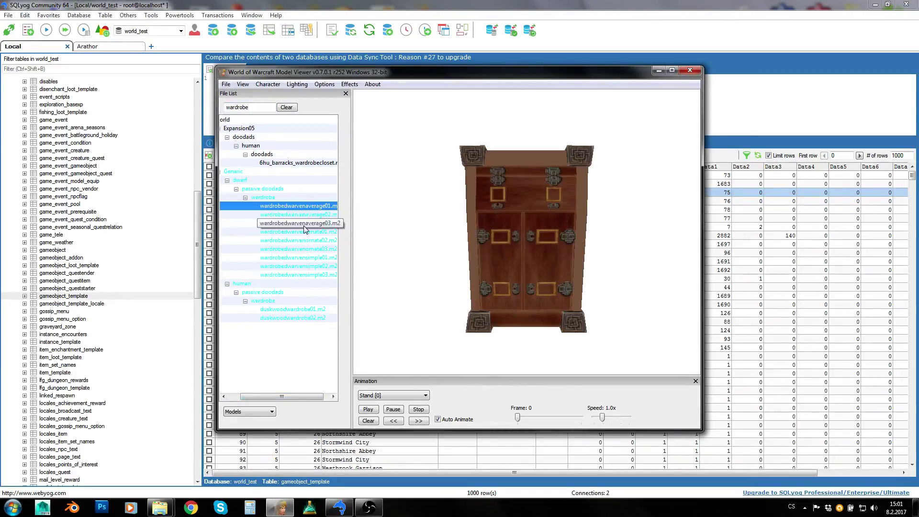
- Compare wardrobedwarvenornate01.m2, then settle on wardrobedwarvenaverage01.m2 and orbit it for inspection
left_click_drag(286, 395, 293, 395)
left_click_drag(452, 226, 493, 246)
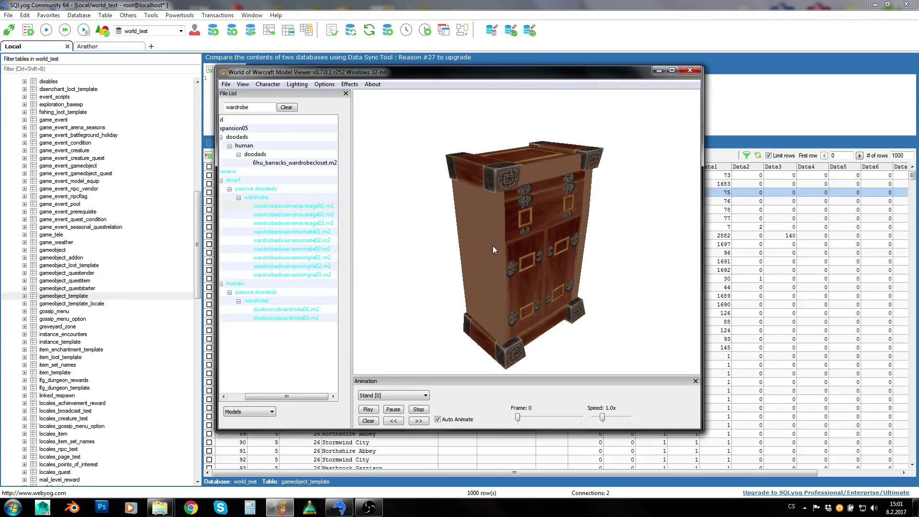
left_click(308, 232)
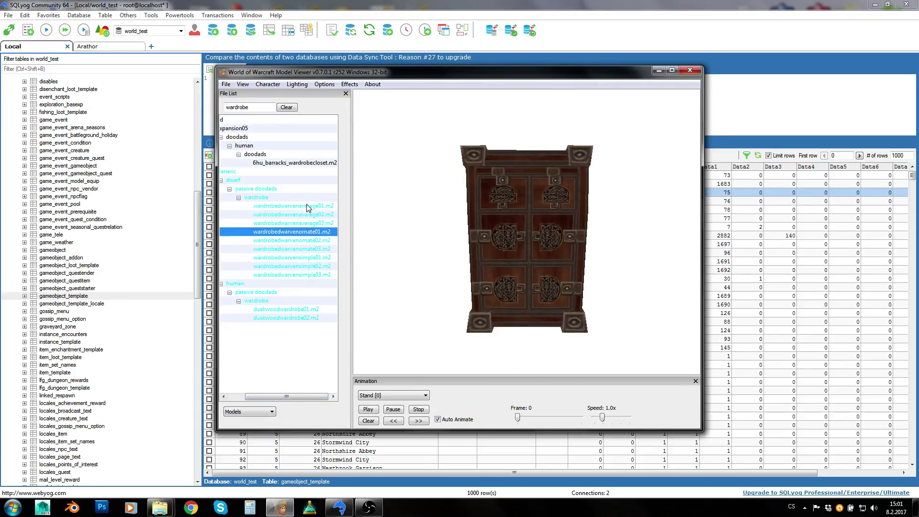
left_click(308, 206)
left_click_drag(475, 236, 447, 236)
left_click(278, 203)
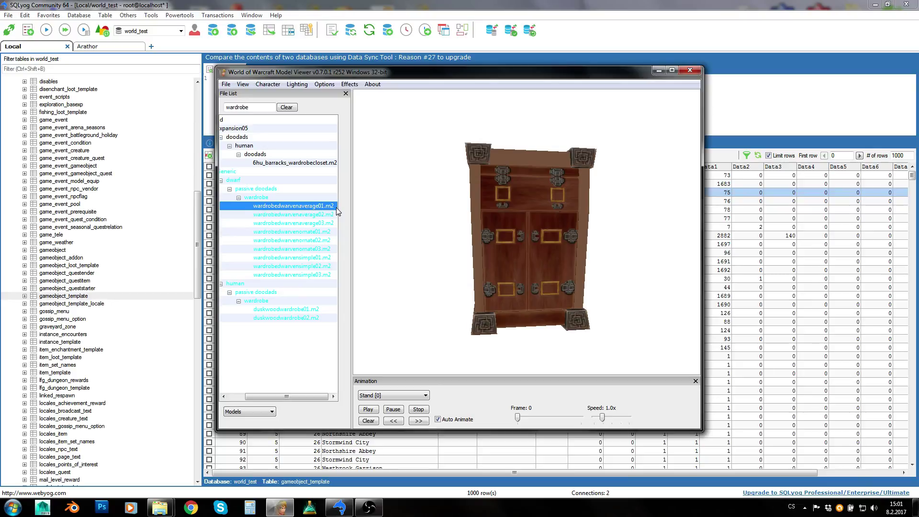
left_click_drag(552, 206, 470, 165)
left_click_drag(565, 324, 545, 295)
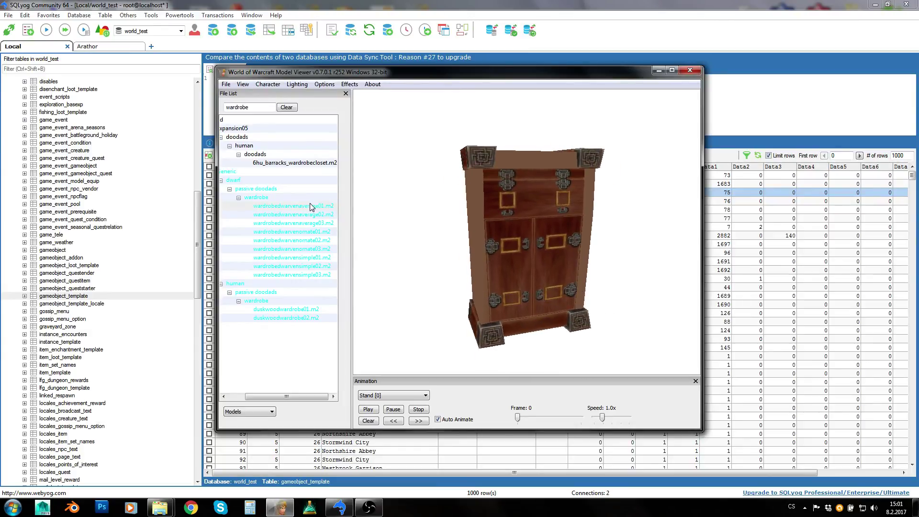
left_click(254, 206)
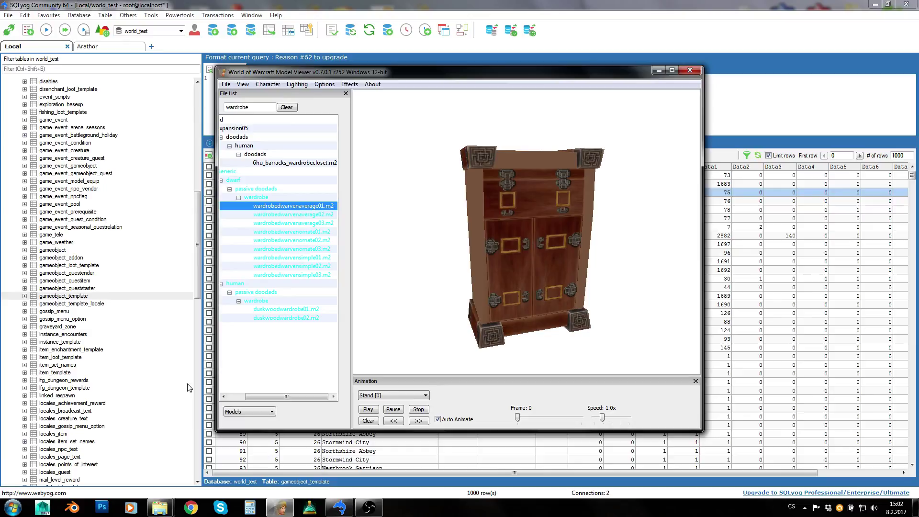
- Restore the DBC and GobGenerator Explorer windows and jump to the G files in the DBC list
mouse_move(160, 506)
left_click(186, 472)
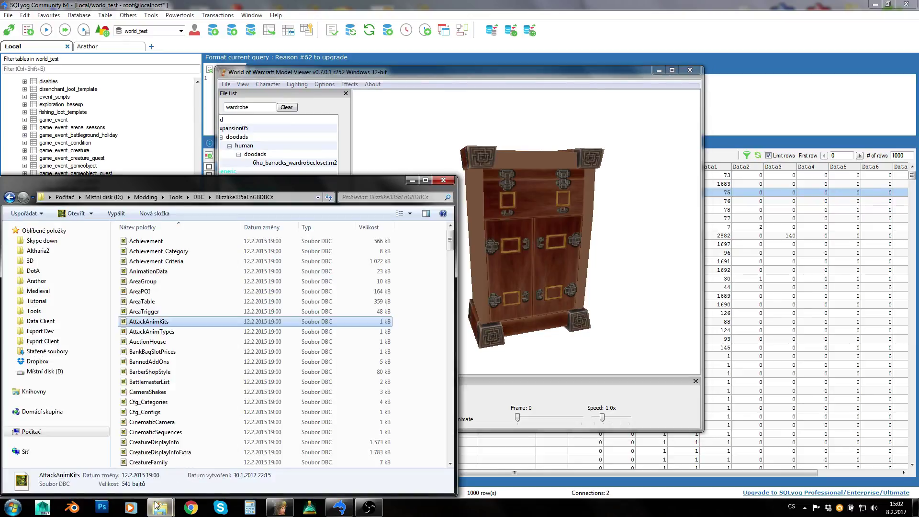
left_click(189, 443)
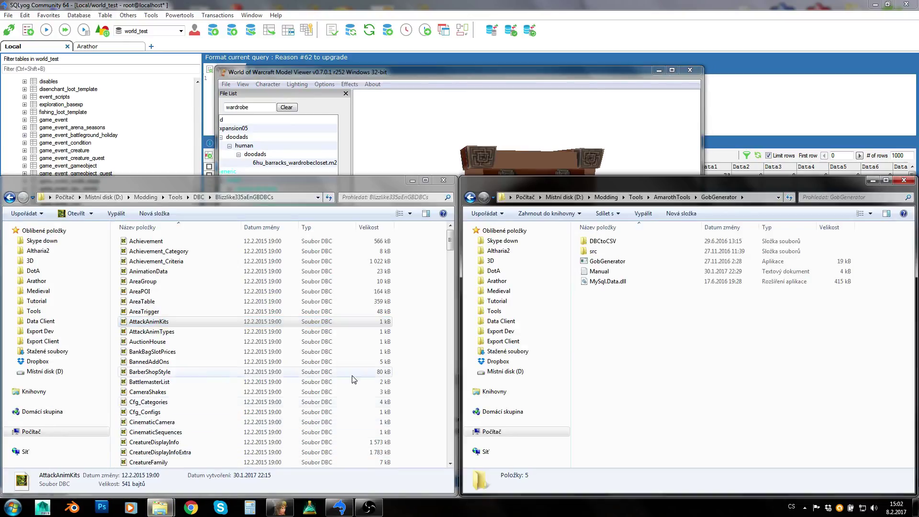
left_click(158, 351)
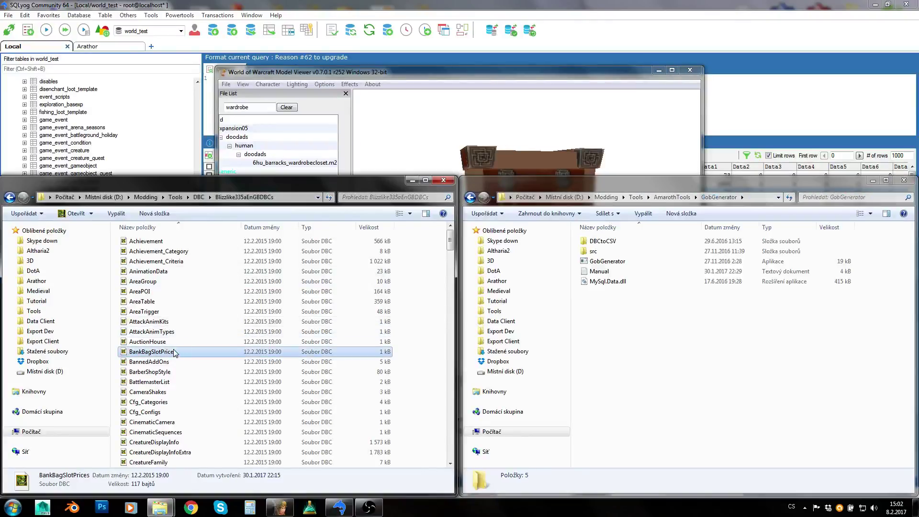
key("g")
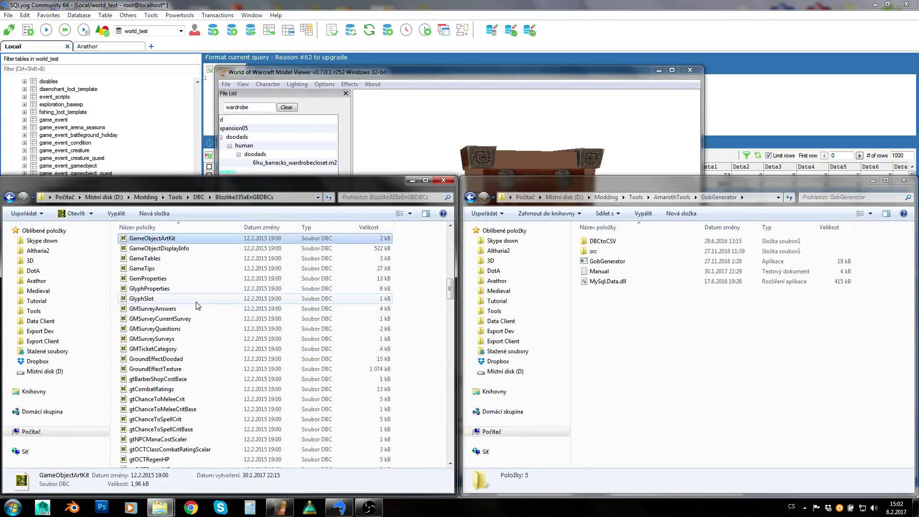
left_click(189, 349)
scroll(189, 352, "down", 1)
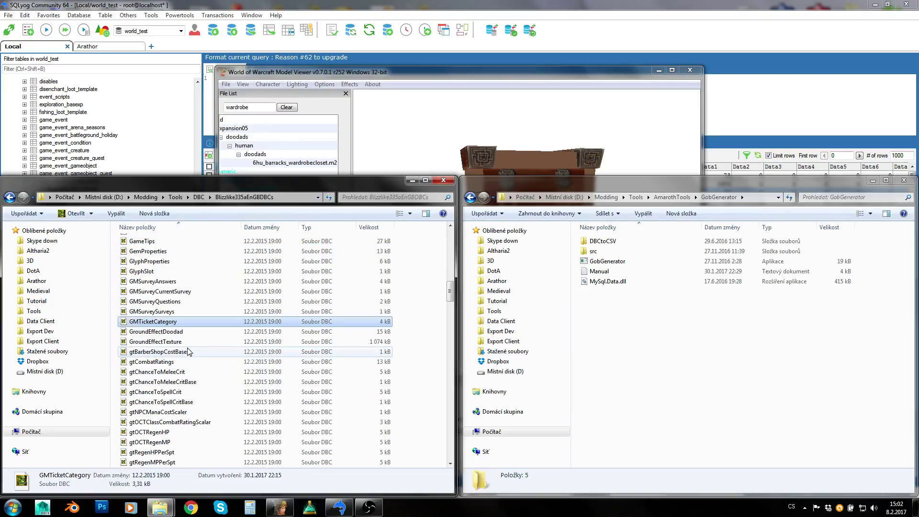
scroll(192, 359, "up", 2)
scroll(192, 366, "up", 1)
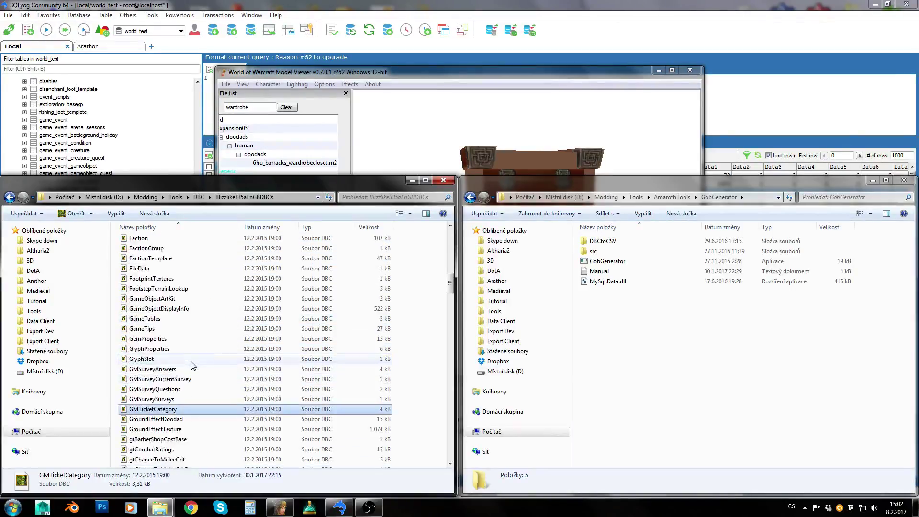
left_click(187, 329)
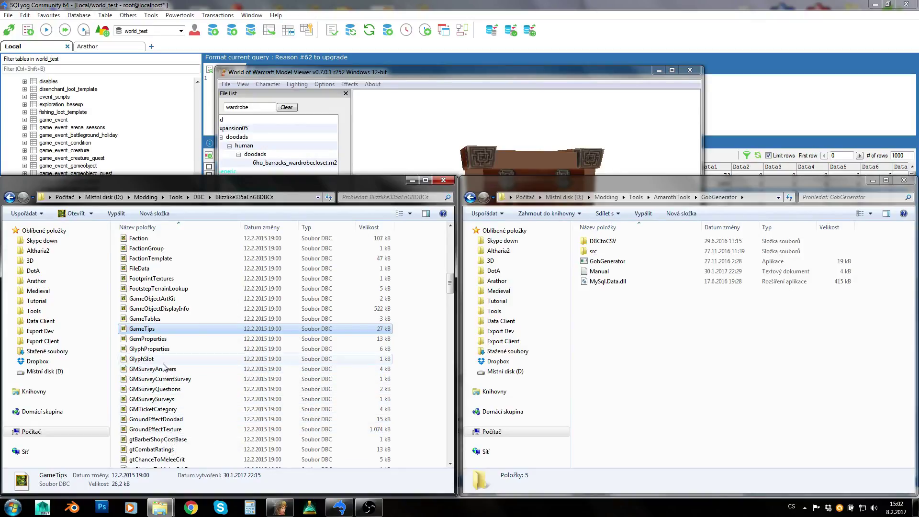
- Copy GameObjectDisplayInfo from the DBC folder and paste it into the GobGenerator folder
left_click(176, 409)
left_click(177, 310)
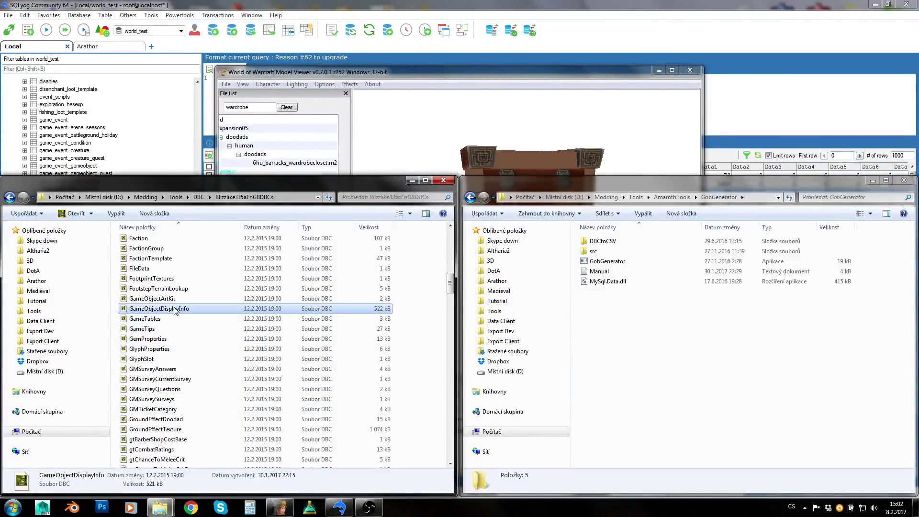
key("ctrl+c")
left_click(661, 376)
key("ctrl+v")
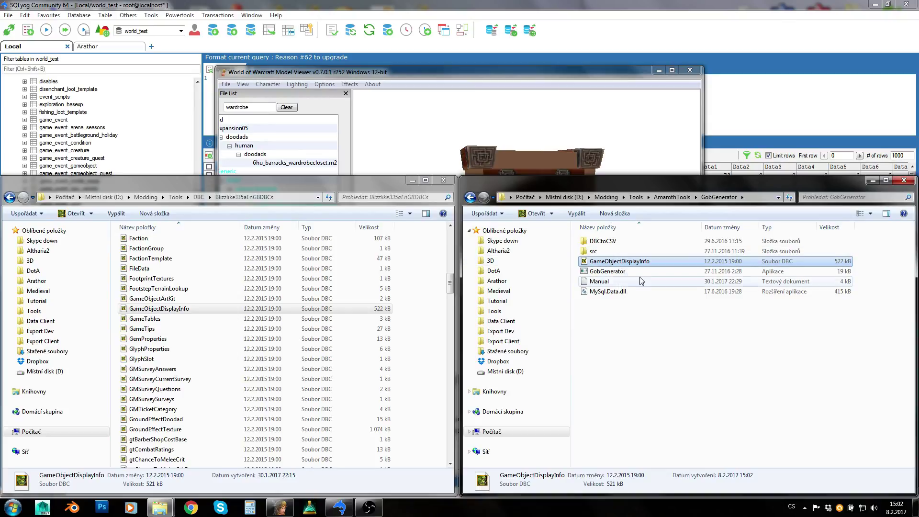
- Convert GameObjectDisplayInfo to a CSV file from its context menu
right_click(622, 262)
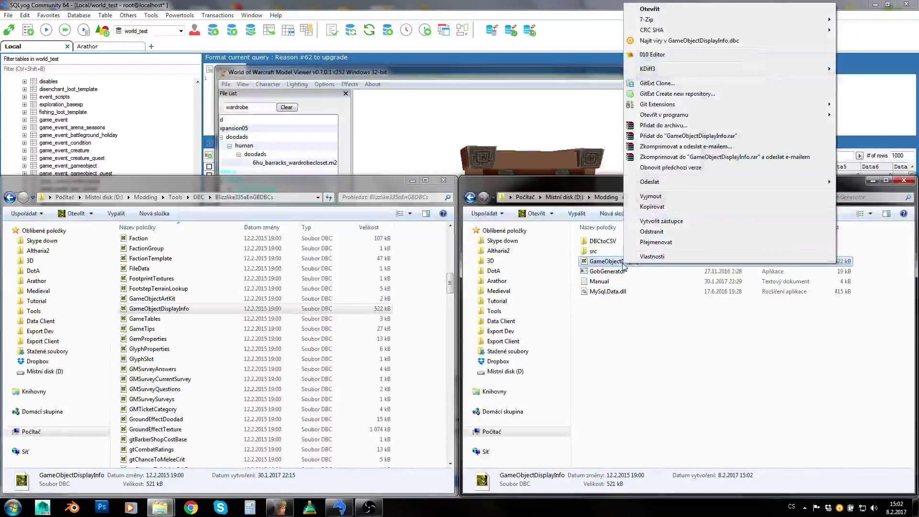
mouse_move(669, 115)
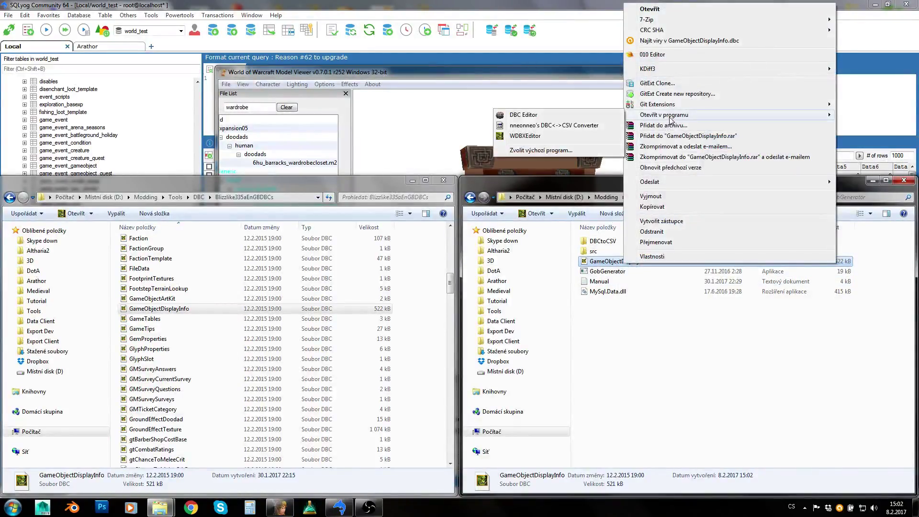
left_click(540, 127)
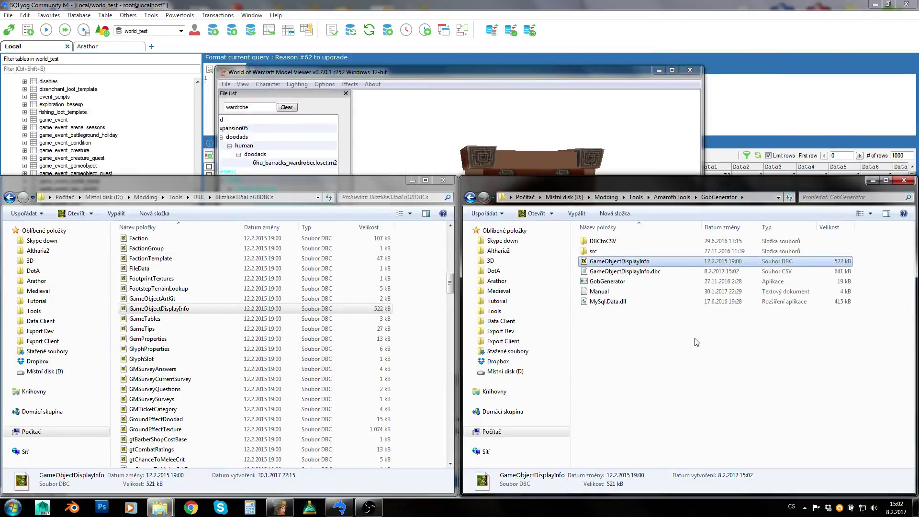
- Open the converted GameObjectDisplayInfo.dbc CSV in Notepad, scroll through it, and close it
left_click(613, 272)
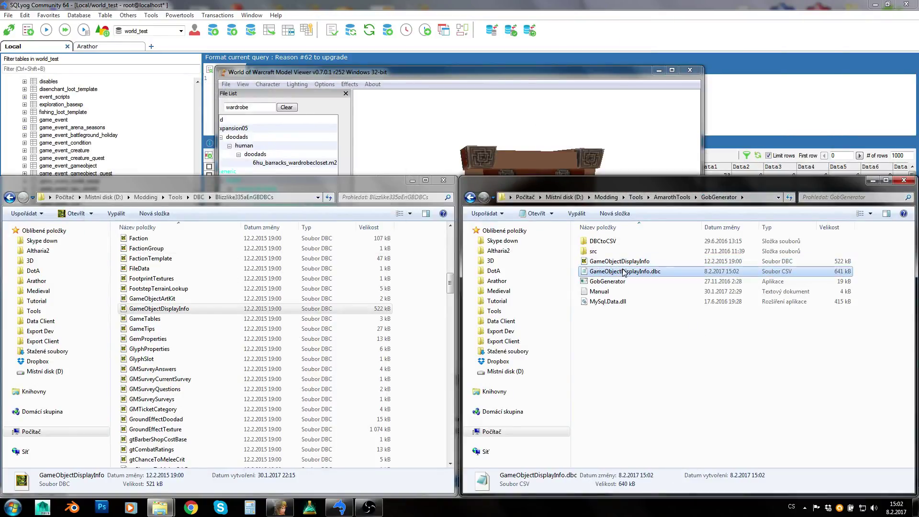
left_click(617, 264)
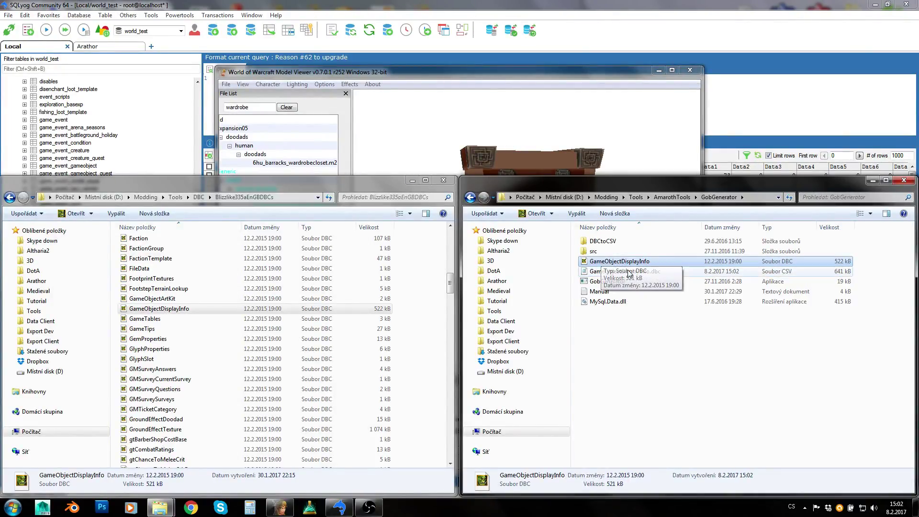
left_click(623, 272)
double_click(623, 273)
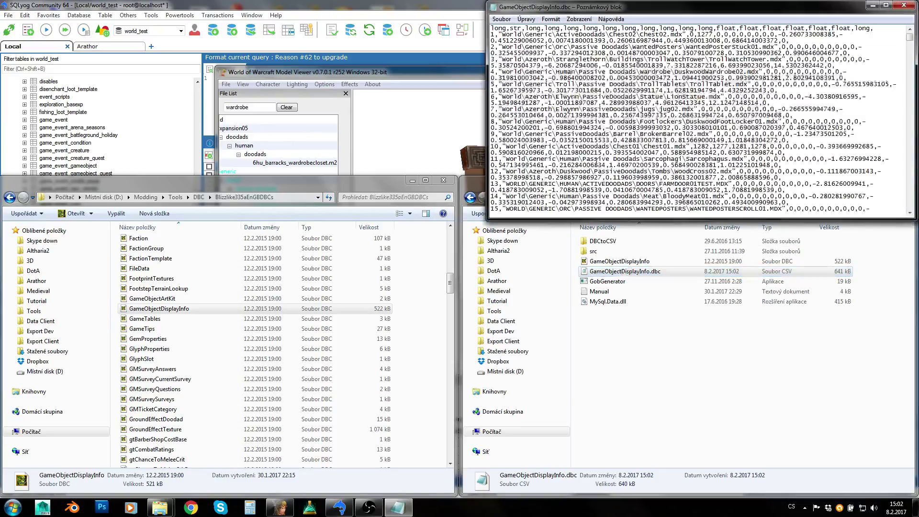
scroll(818, 107, "down", 20)
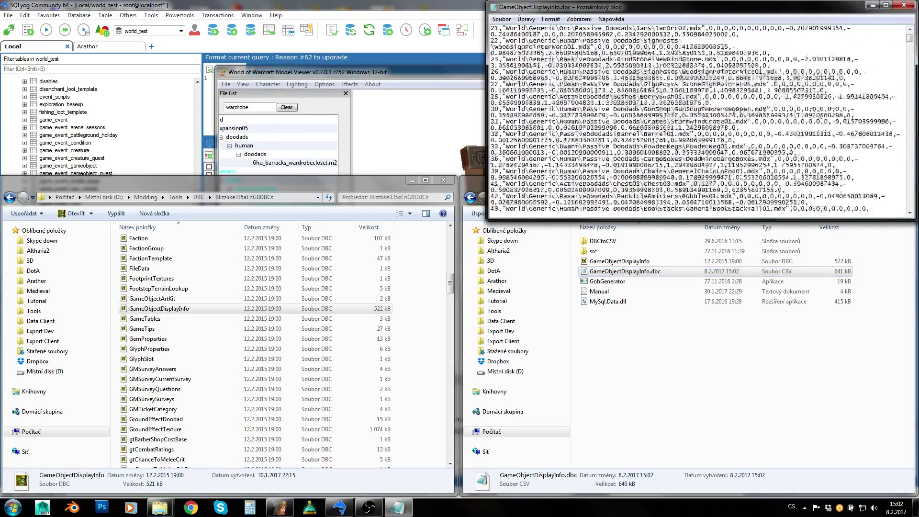
scroll(912, 39, "up", 10)
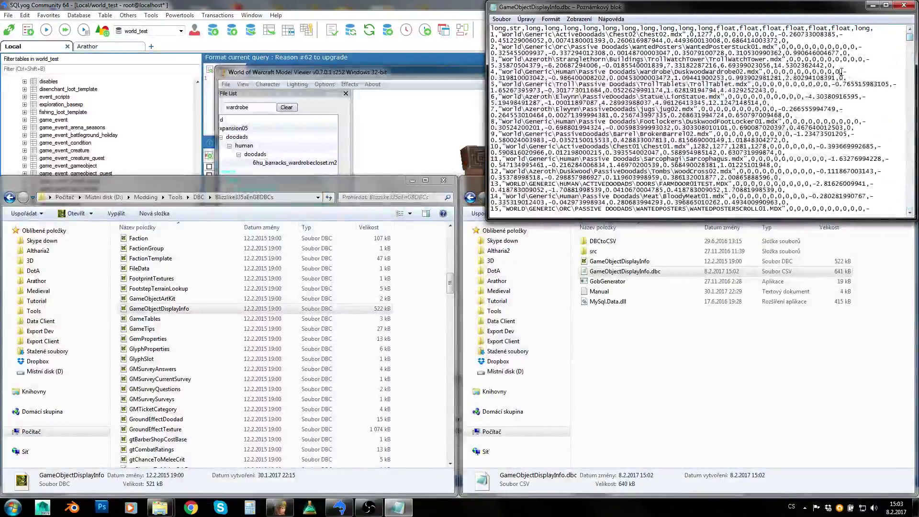
left_click(906, 7)
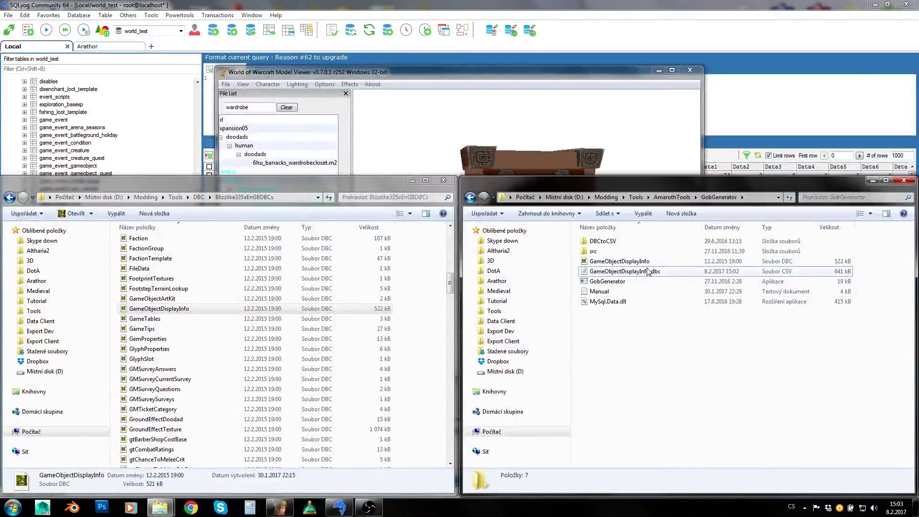
- Delete the old GameObjectDisplayInfo DBC from the GobGenerator folder
left_click(641, 262)
key("Delete")
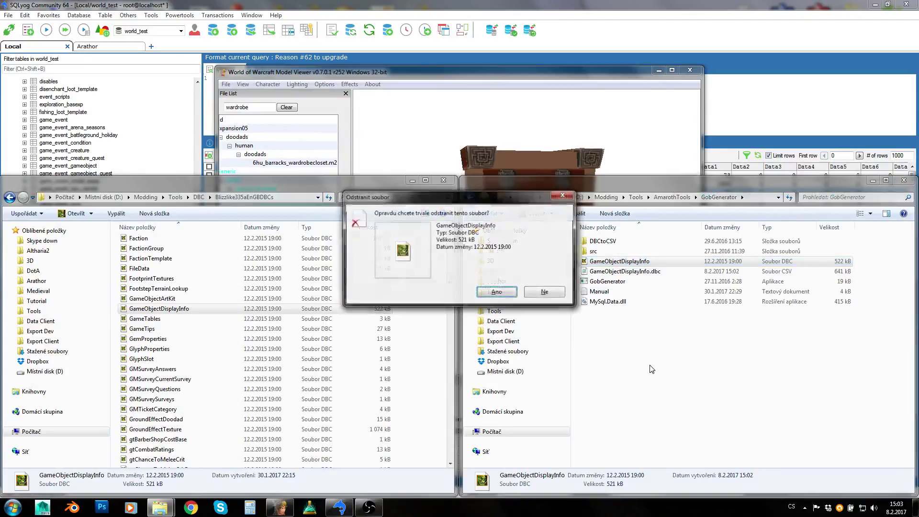
key("Return")
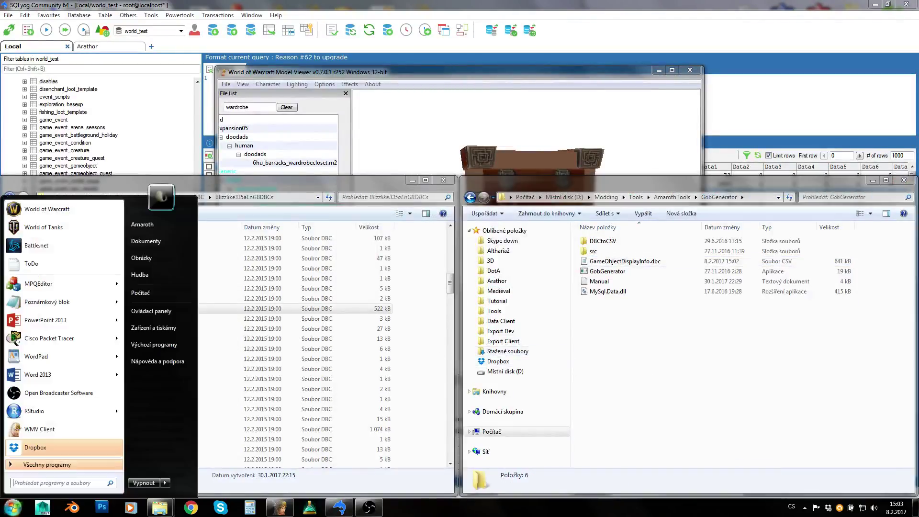
- Browse to D:\Hry\World of Warcraft 3.3.5a\Data\Dev and open the patch-b archive
left_click(184, 295)
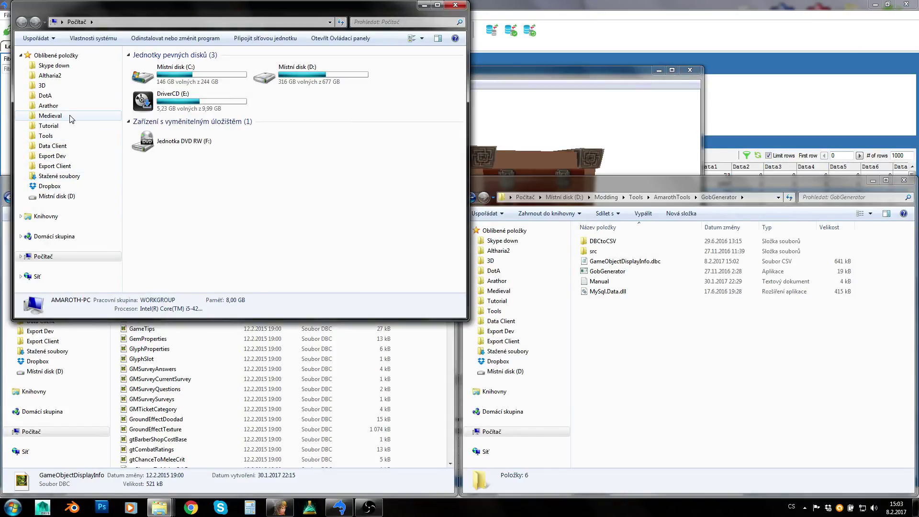
left_click(641, 264)
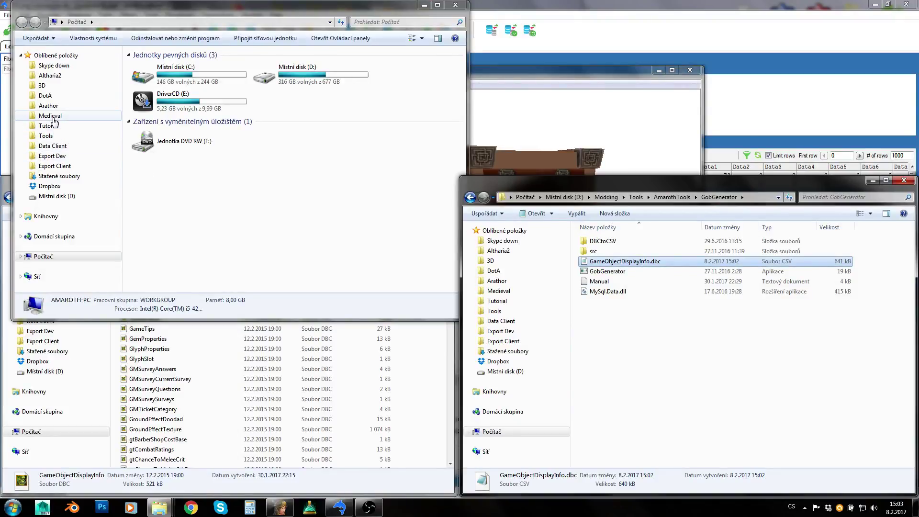
left_click(67, 197)
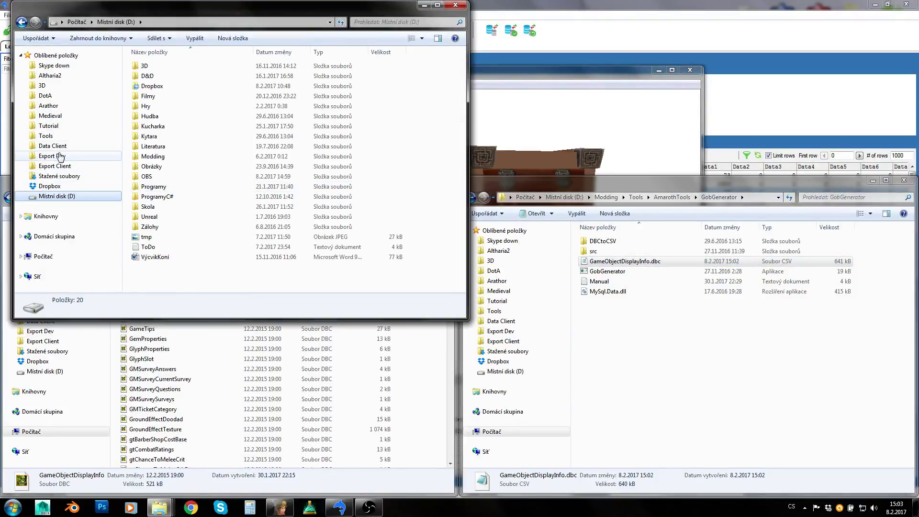
double_click(177, 106)
double_click(184, 125)
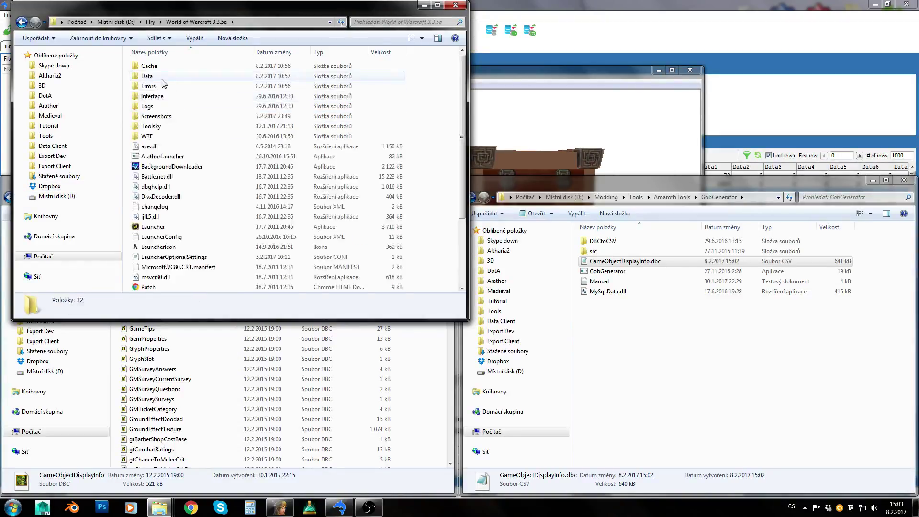
double_click(160, 76)
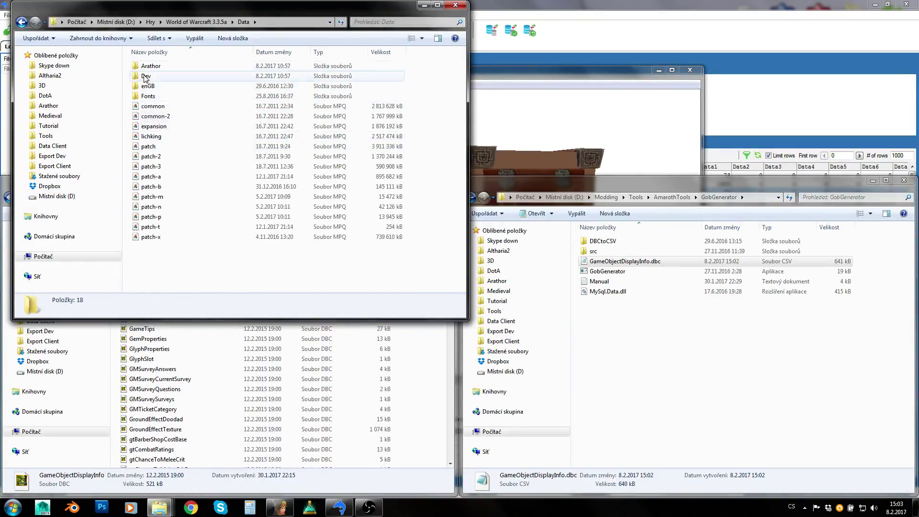
double_click(160, 76)
double_click(161, 78)
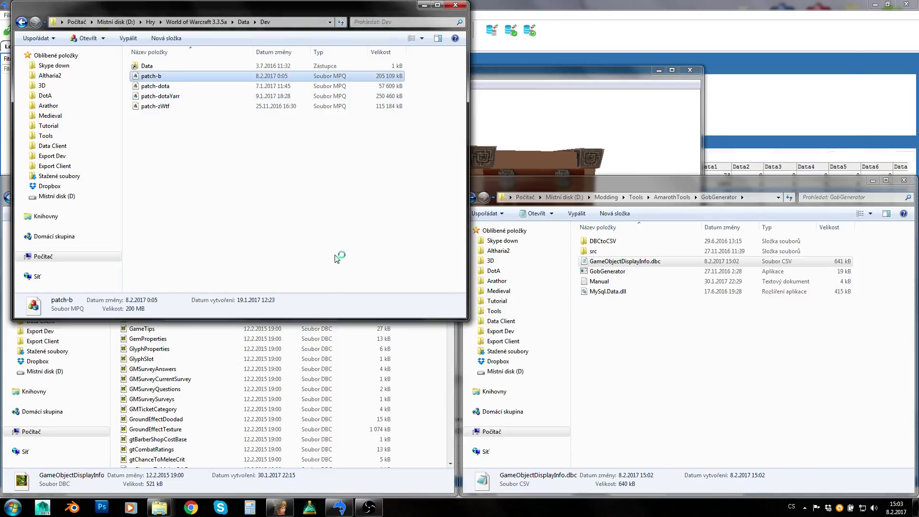
- Copy (listfile) into the GobGenerator folder and open World > Custom > WMO in the archive
left_click_drag(547, 165, 690, 397)
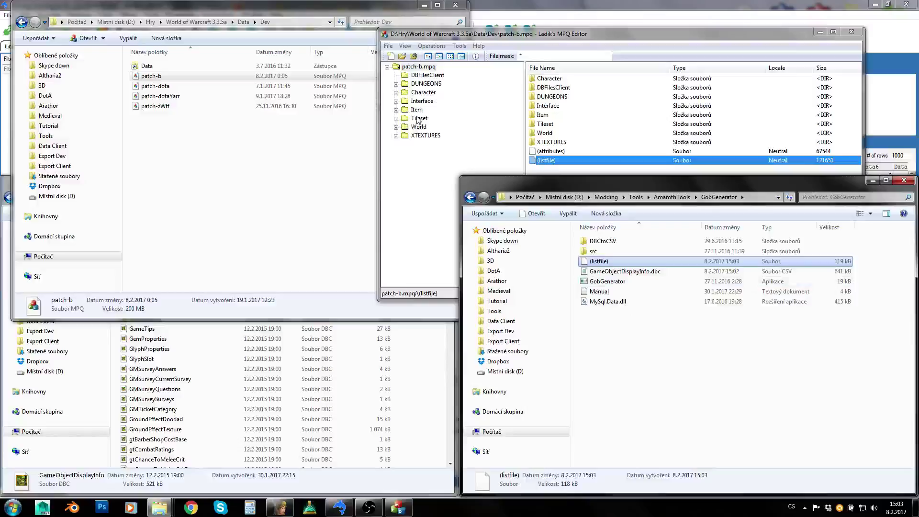
left_click_drag(519, 41, 369, 66)
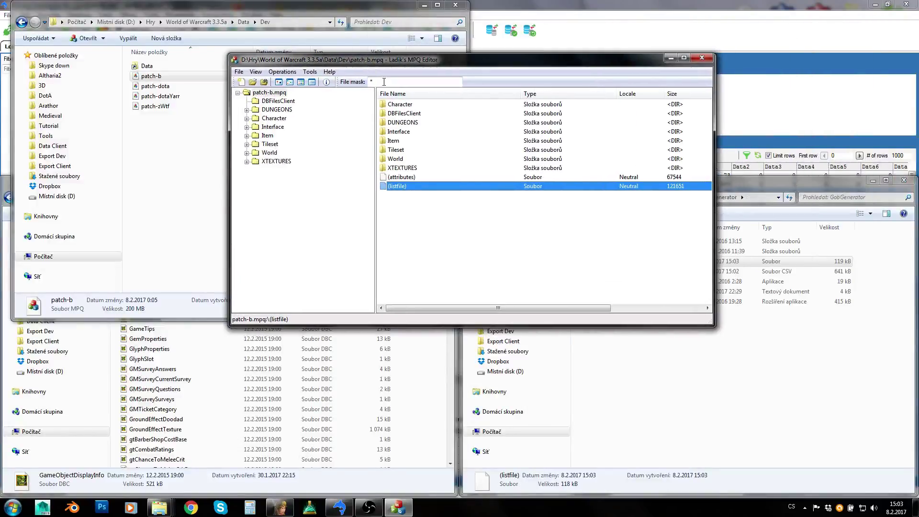
double_click(405, 159)
double_click(403, 106)
double_click(404, 123)
left_click(475, 190)
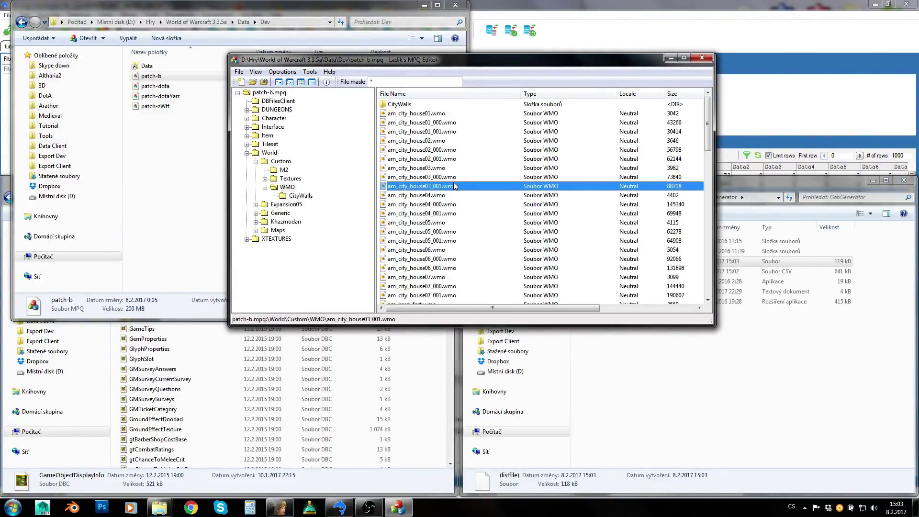
scroll(476, 225, "down", 10)
scroll(476, 258, "up", 5)
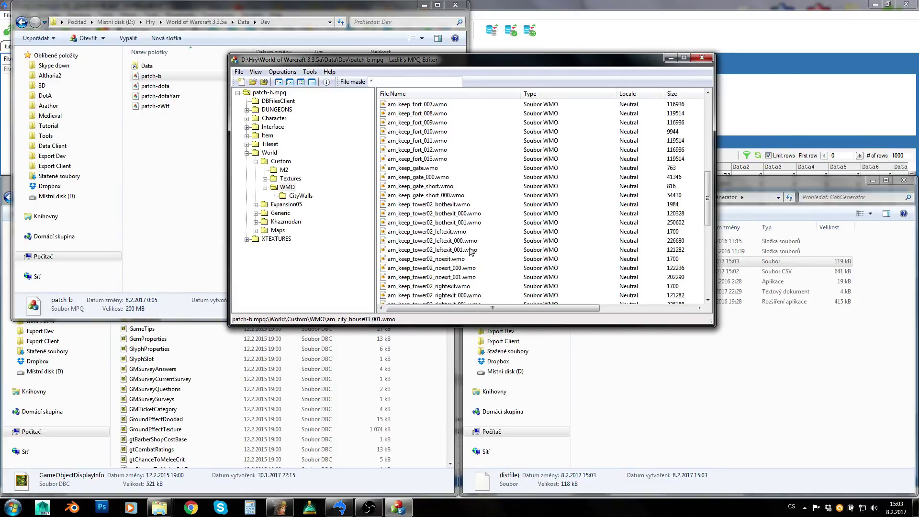
- Browse the Custom M2, WMO and CityWalls folder contents
left_click(284, 170)
left_click(441, 134)
scroll(444, 176, "down", 15)
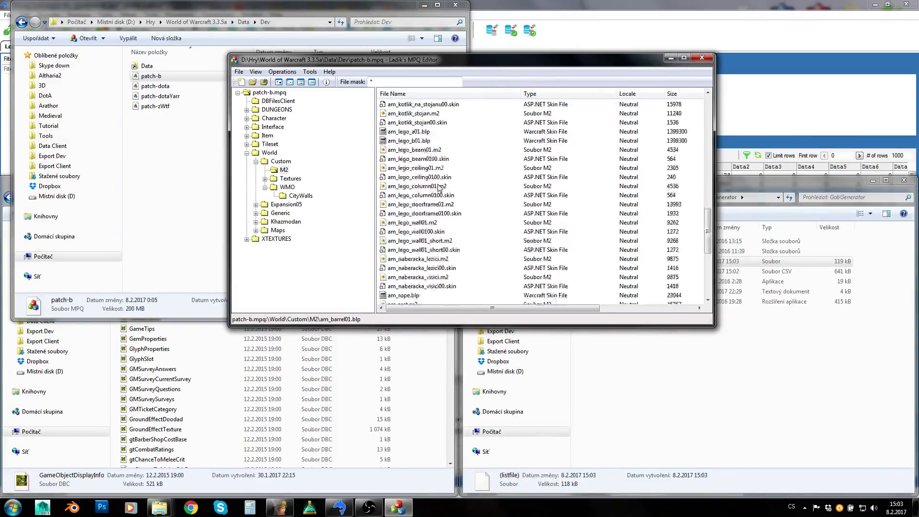
left_click(290, 188)
left_click(296, 196)
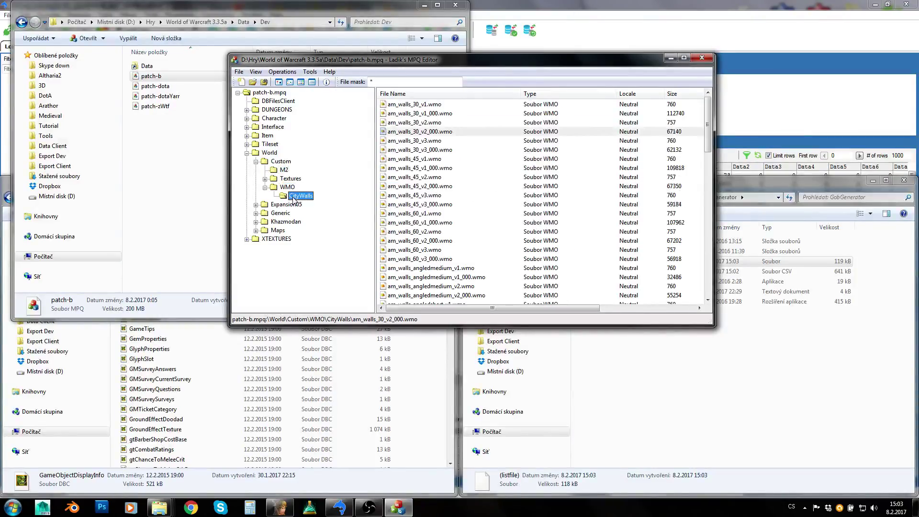
left_click(265, 188)
- Explore Expansion05 > Doodads > Orc > orcclans, then collapse the Custom and World folders
left_click(256, 195)
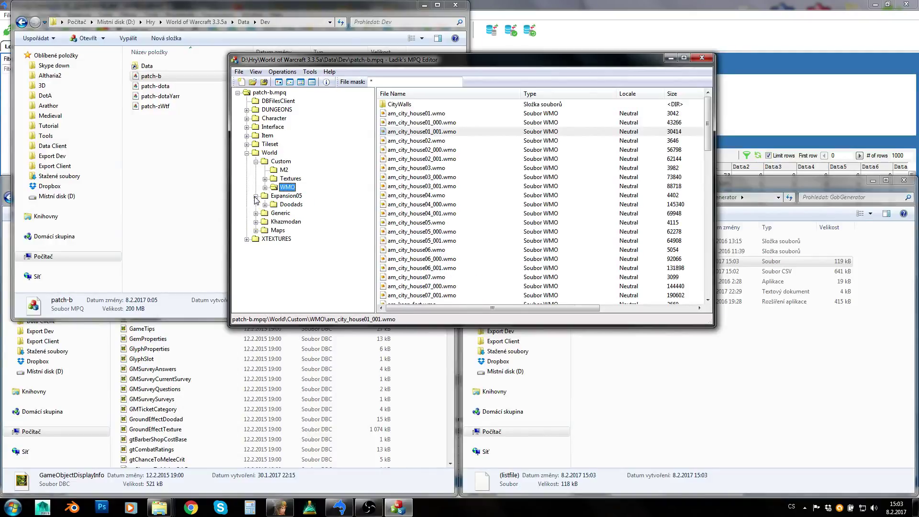
left_click(265, 204)
left_click(284, 214)
left_click(298, 222)
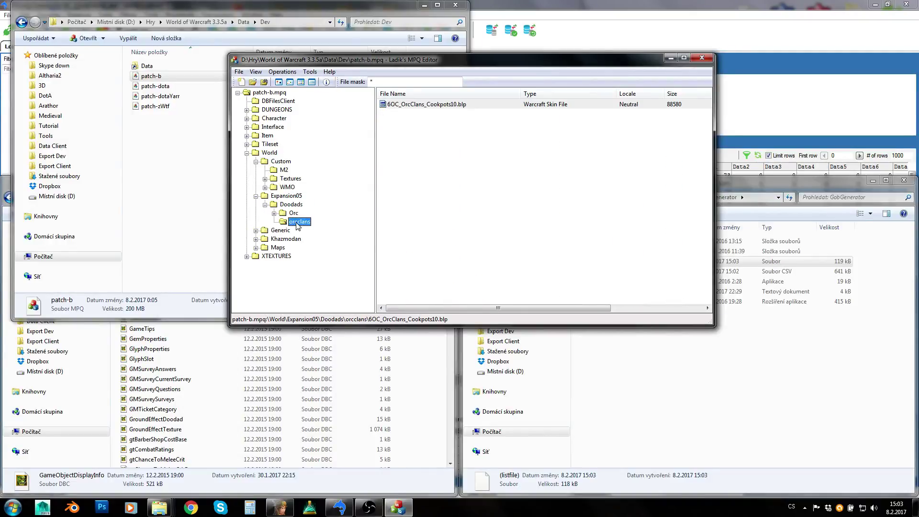
left_click(282, 196)
left_click(256, 162)
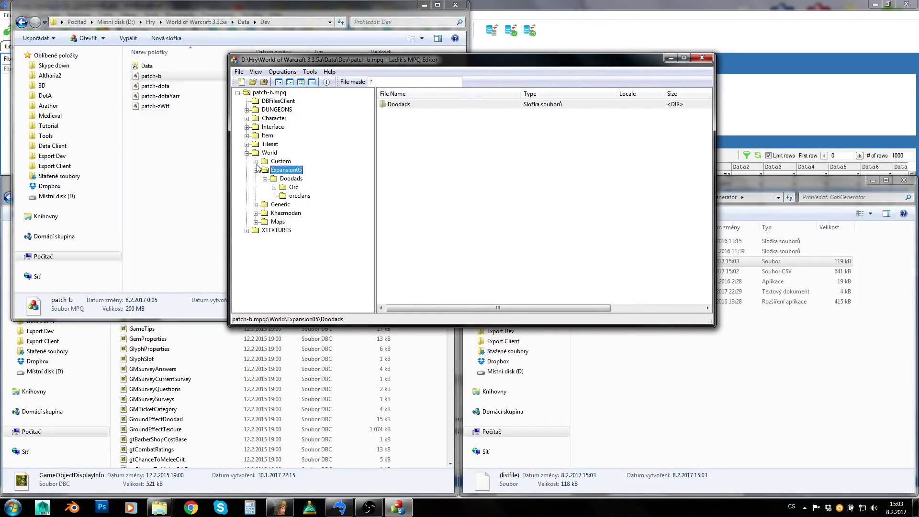
left_click(246, 152)
- Close Ladik's MPQ Editor and run the GobGenerator application from its folder
left_click(701, 58)
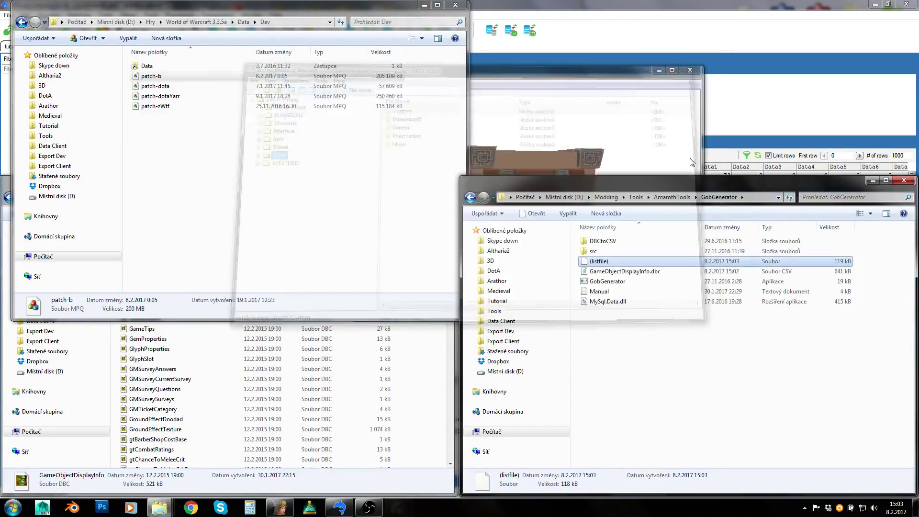
left_click(695, 397)
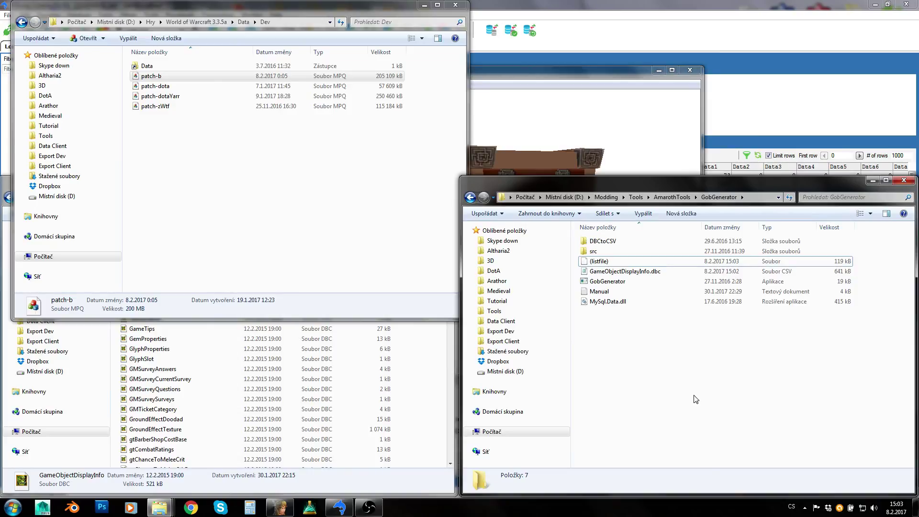
left_click(620, 271)
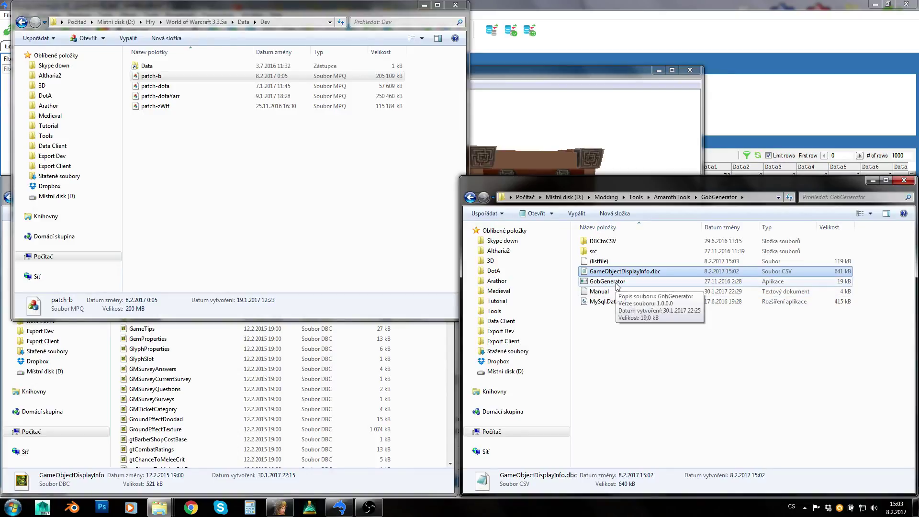
left_click(601, 264)
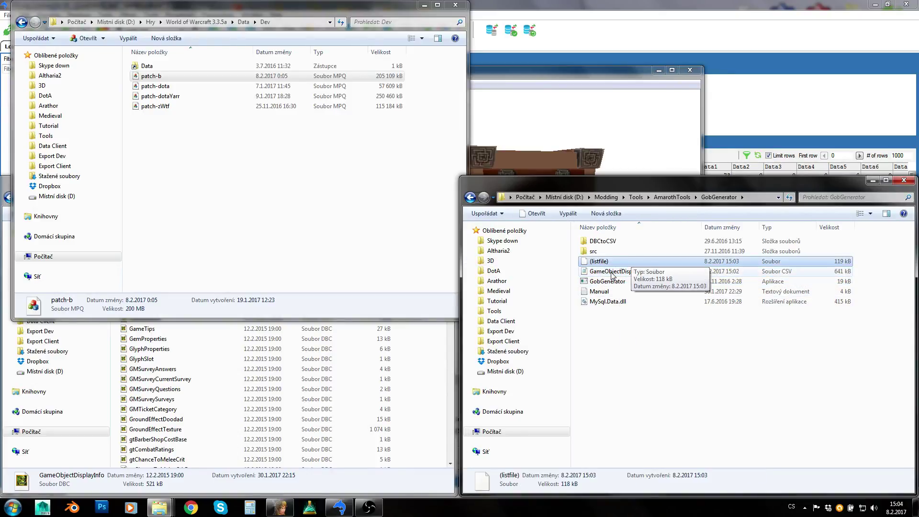
left_click(600, 283)
double_click(599, 284)
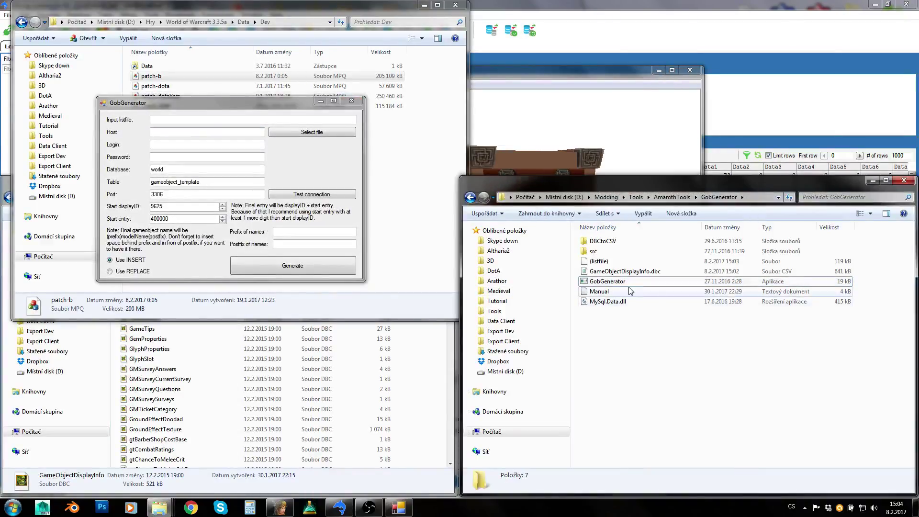
- Load (listfile) from the GobGenerator folder as the Input listfile
left_click(657, 271)
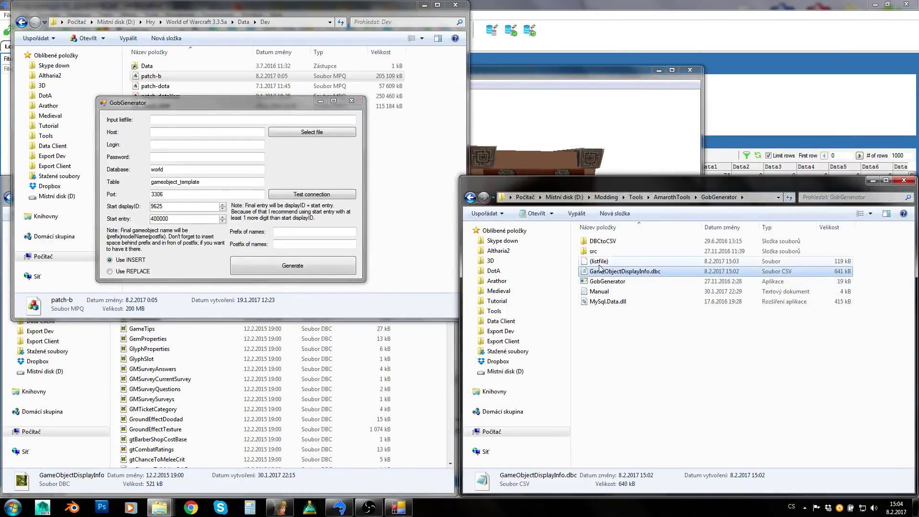
left_click(617, 292)
left_click(616, 282)
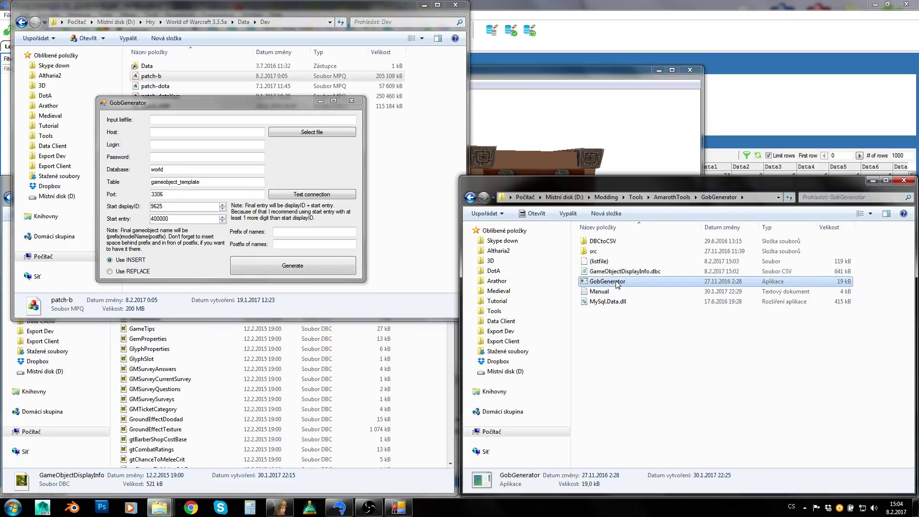
left_click(163, 118)
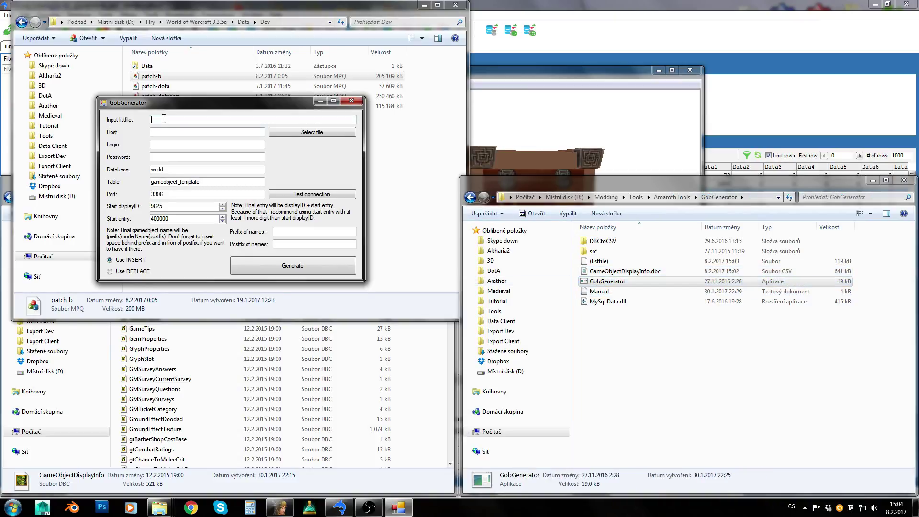
left_click(291, 131)
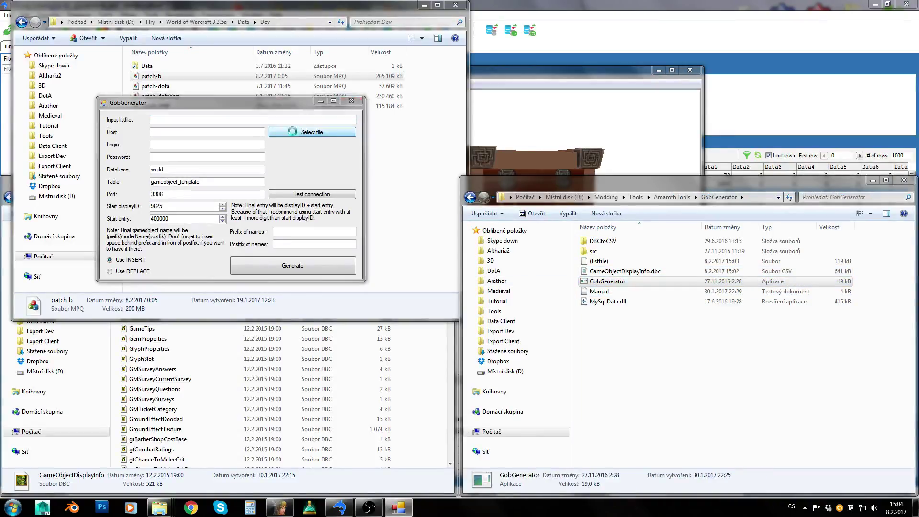
left_click(747, 198)
key("ctrl+c")
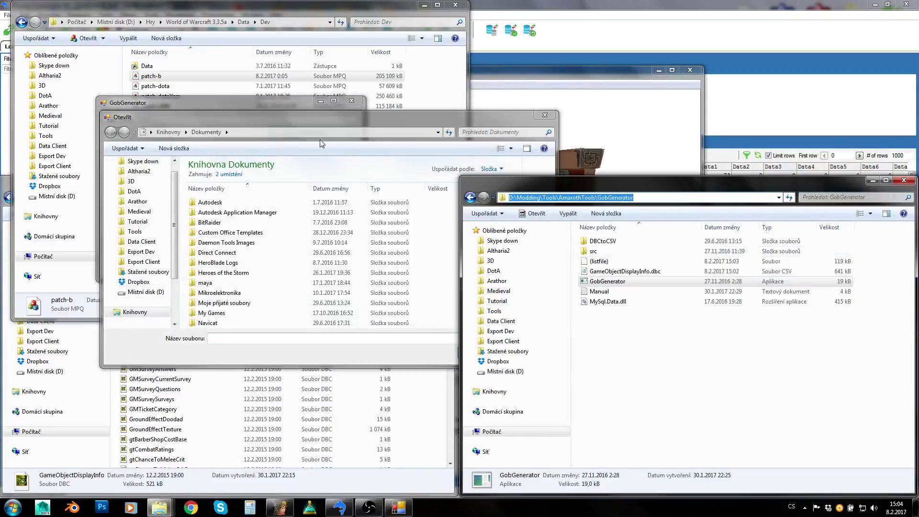
left_click(322, 134)
key("ctrl+v")
key("Return")
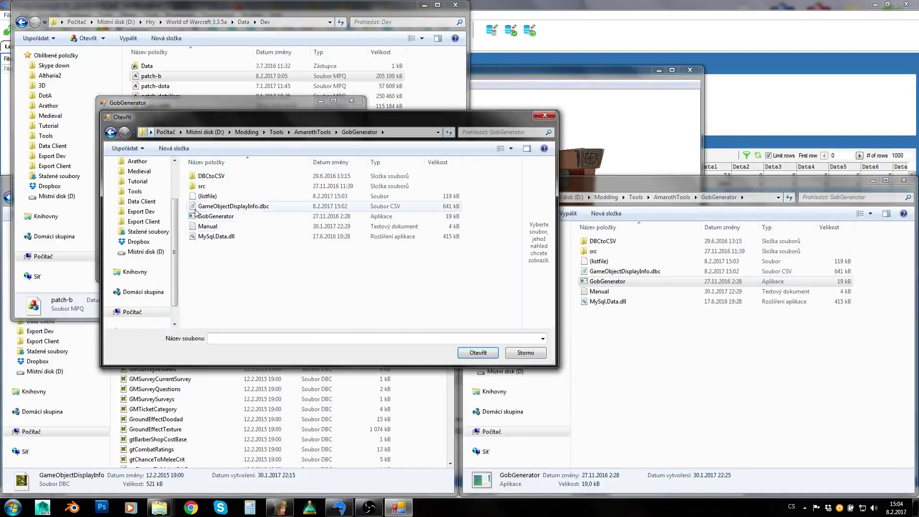
left_click(208, 196)
left_click(478, 353)
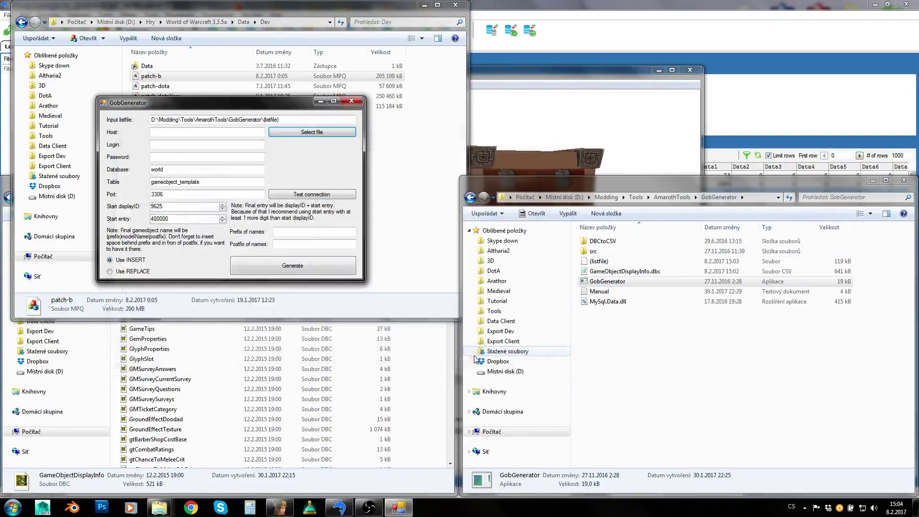
- Enter host 127.0.0.1, the database login and password, and database world_test for gameobject_template
left_click(168, 134)
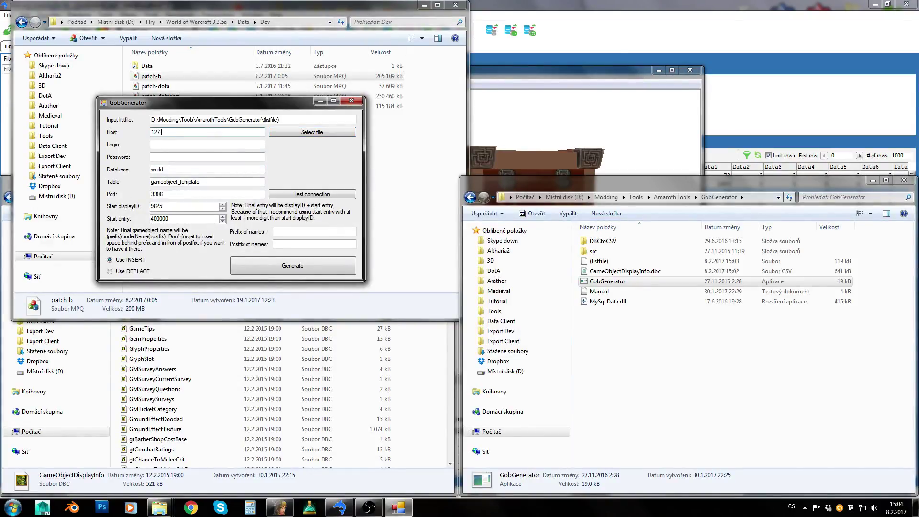
left_click(170, 144)
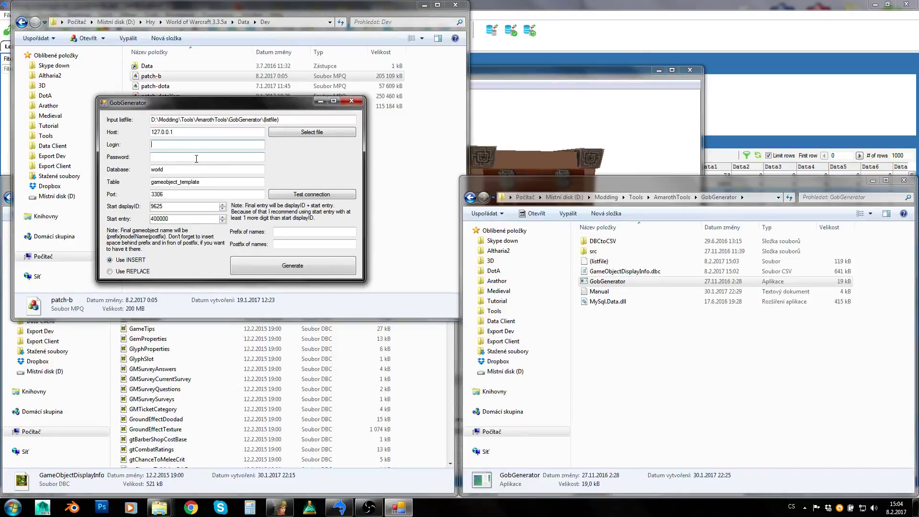
type("root")
key("Tab")
type("r")
left_click(186, 168)
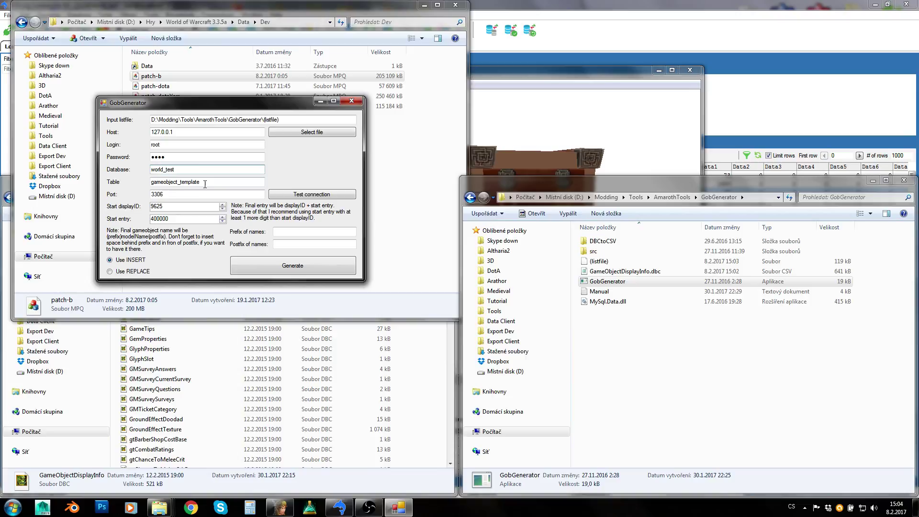
left_click(226, 182)
key("Tab")
left_click(174, 208)
- Open GameObjectDisplayInfo.dbc in Notepad and confirm the last display entry ID is 9624
double_click(604, 272)
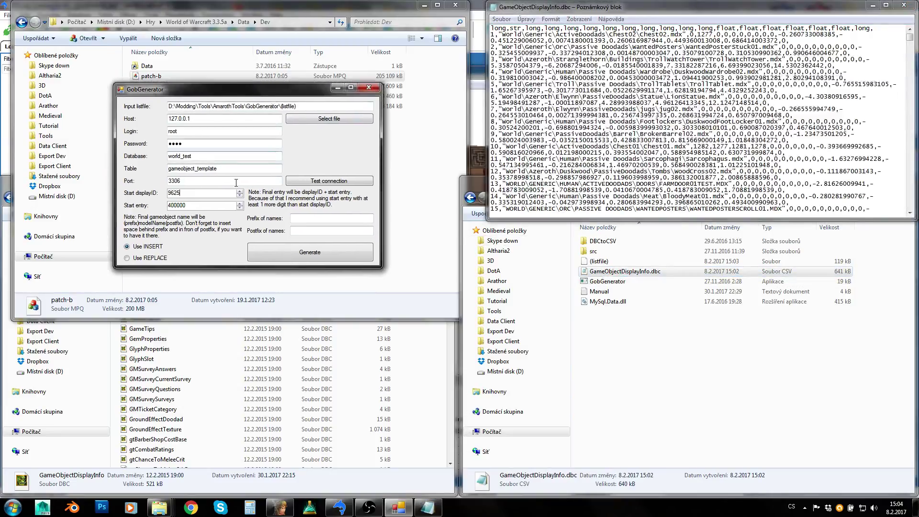
left_click_drag(910, 39, 910, 206)
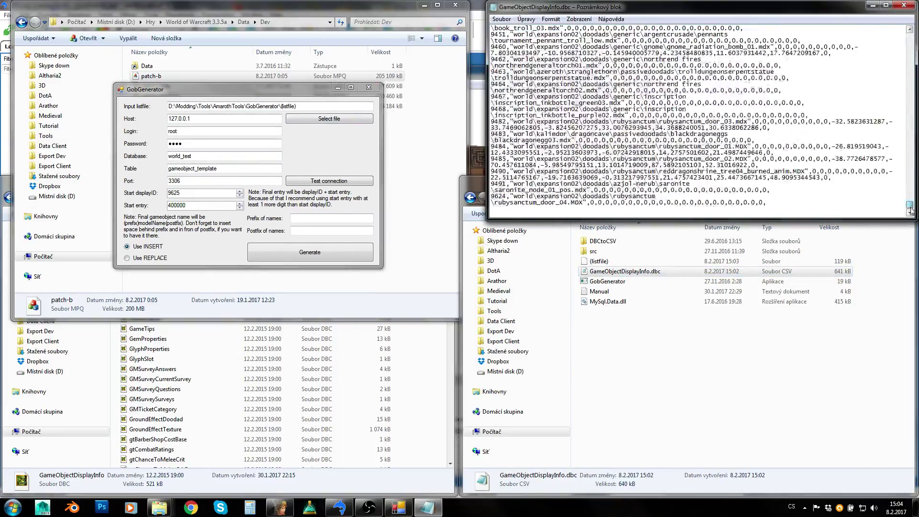
mouse_move(507, 197)
left_mouse_down()
mouse_move(491, 197)
mouse_move(502, 196)
left_mouse_up()
left_click(511, 203)
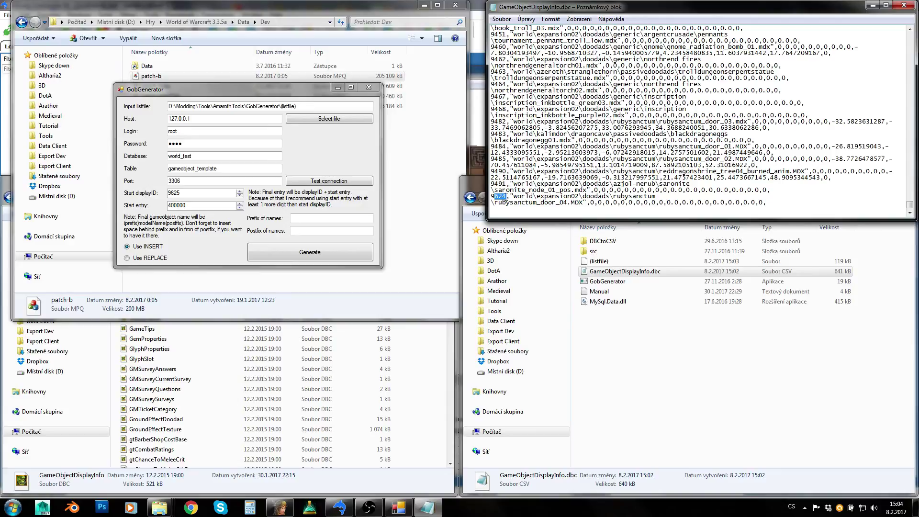
left_click_drag(767, 203, 491, 197)
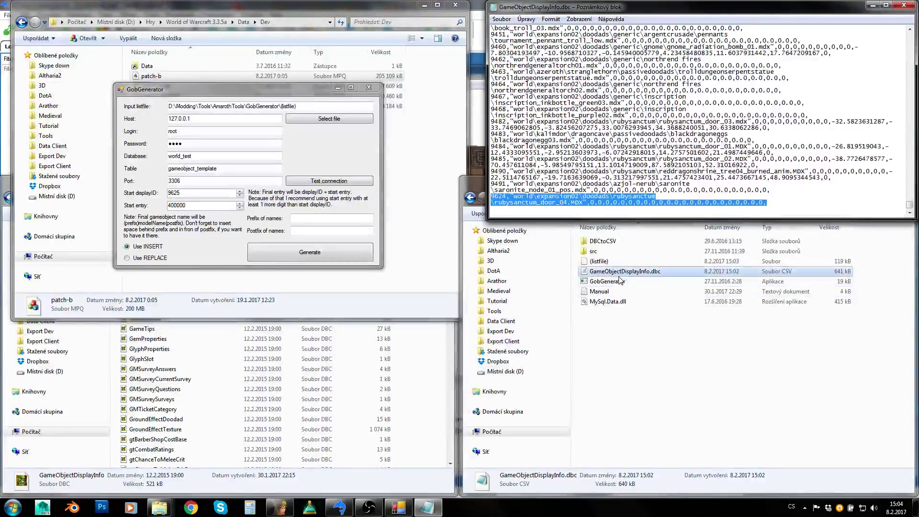
left_click(521, 212)
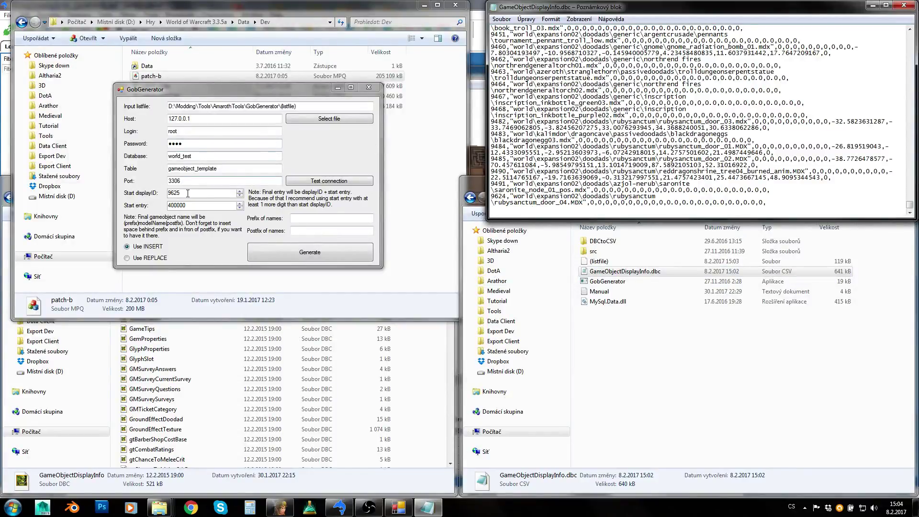
- Check GobGenerator's Start displayID 9625 and start entry 400000 against that last ID
double_click(170, 193)
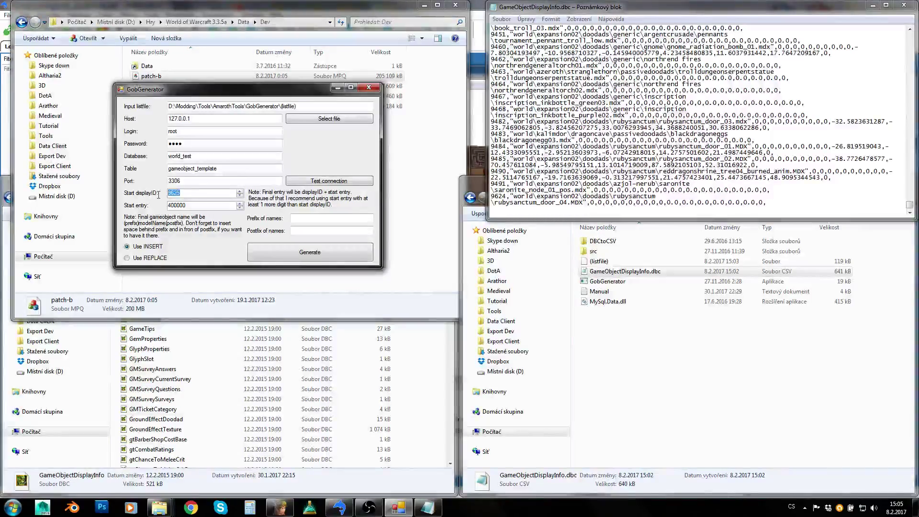
left_click(189, 206)
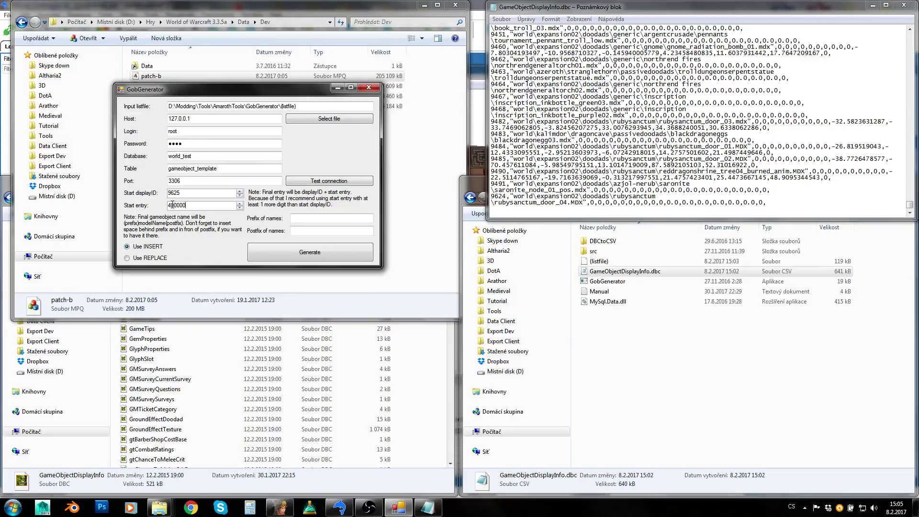
left_click(184, 193)
double_click(185, 196)
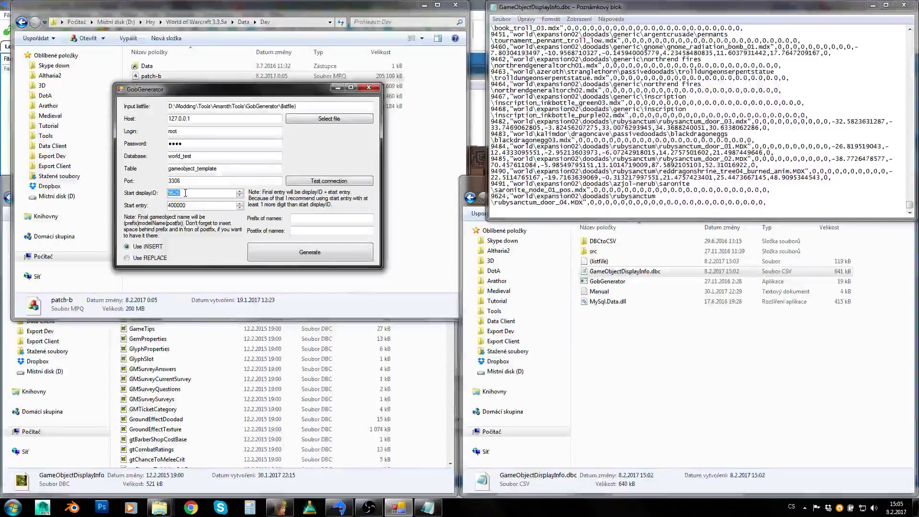
left_click(193, 204)
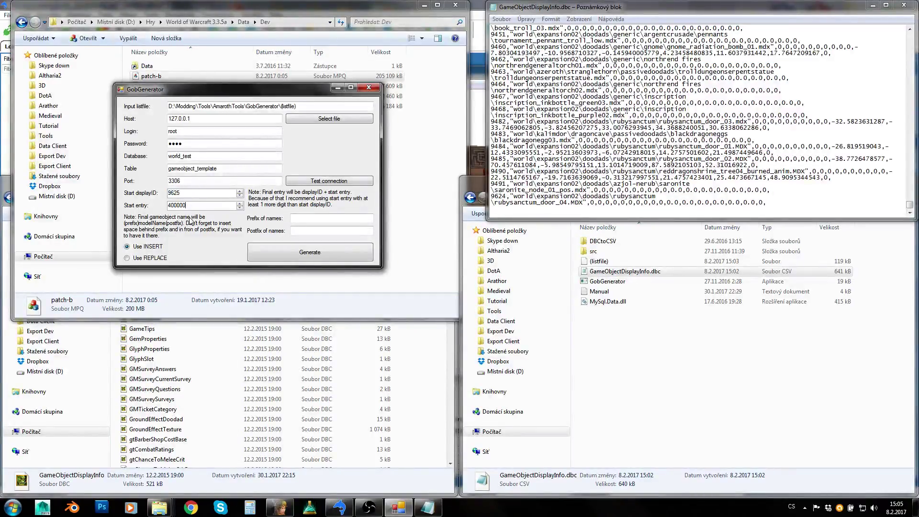
left_click(427, 507)
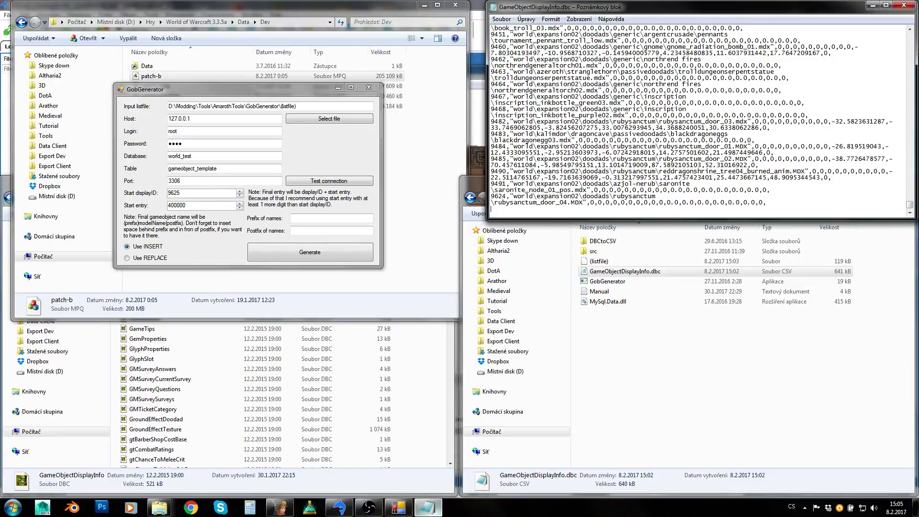
left_click(12, 507)
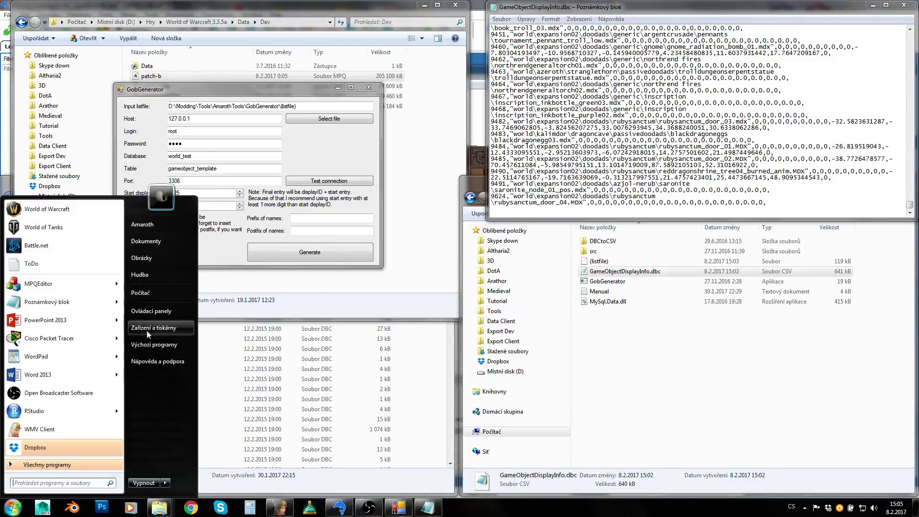
- Open a blank Notepad and paste the start entry 400000 into it
left_click(88, 302)
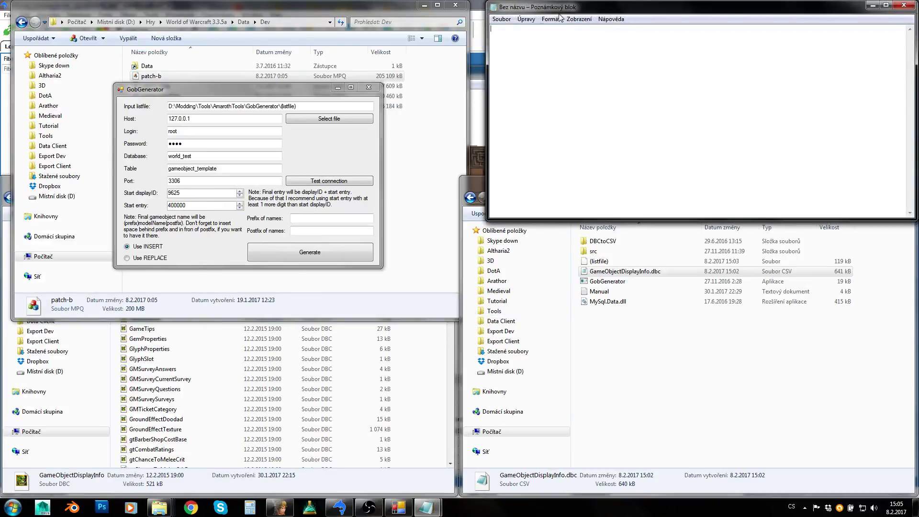
left_click_drag(560, 8, 550, 245)
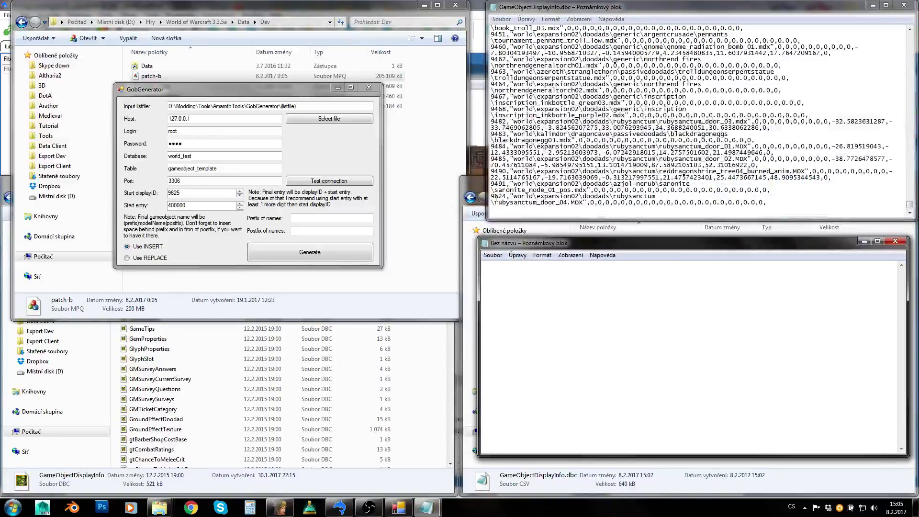
left_click_drag(193, 194, 161, 212)
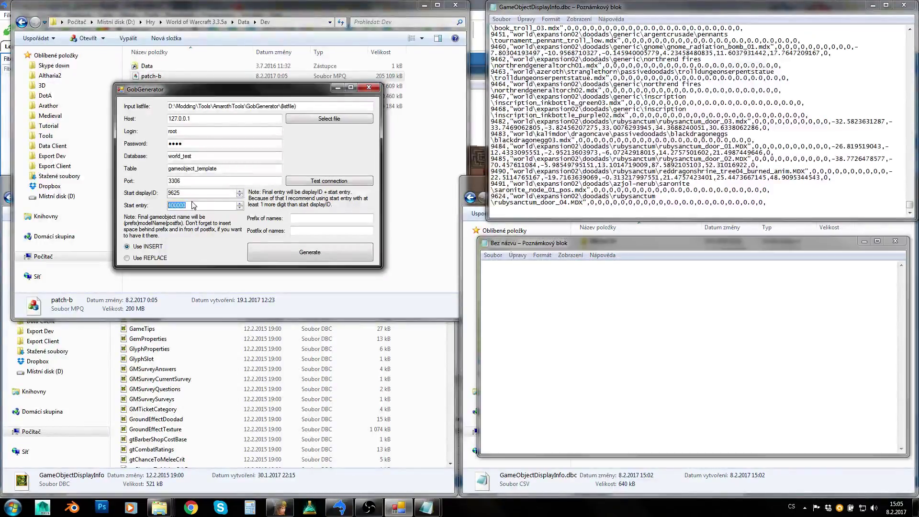
left_click_drag(197, 208, 140, 211)
key("ctrl+c")
left_click(694, 343)
key("ctrl+v")
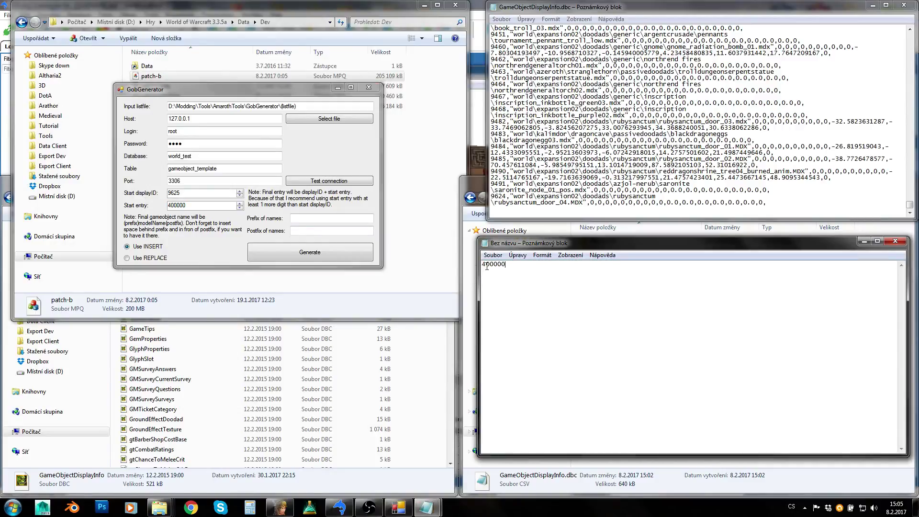
- Copy 400000 within the note, comparing it with Start displayID 9625 in GobGenerator
left_click_drag(504, 268, 493, 265)
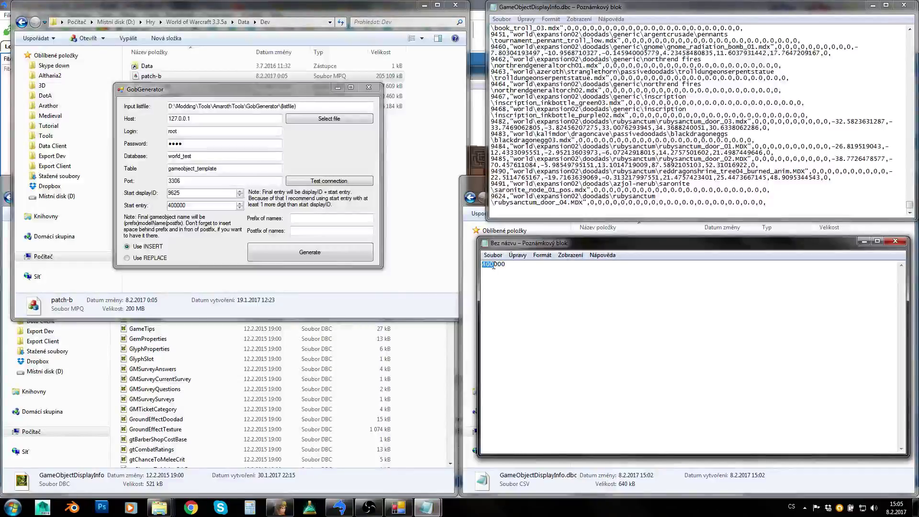
double_click(193, 193)
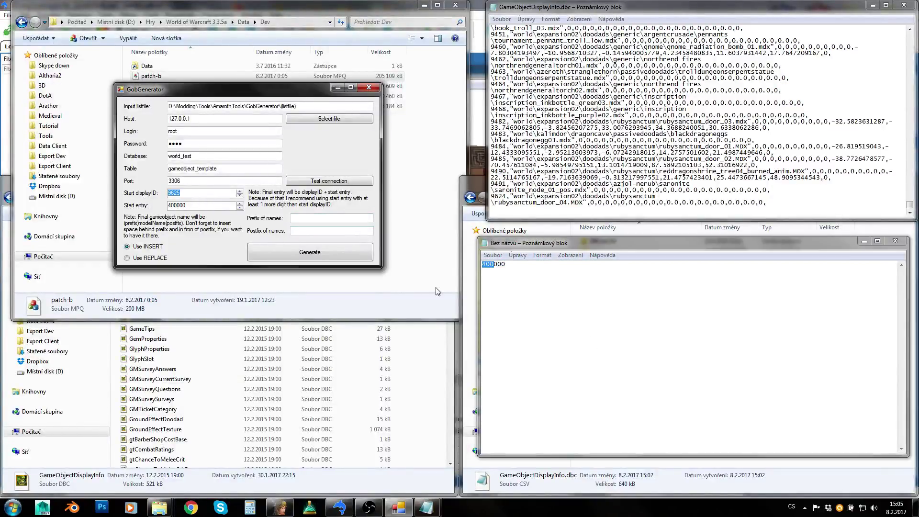
left_click(195, 194)
left_click(535, 286)
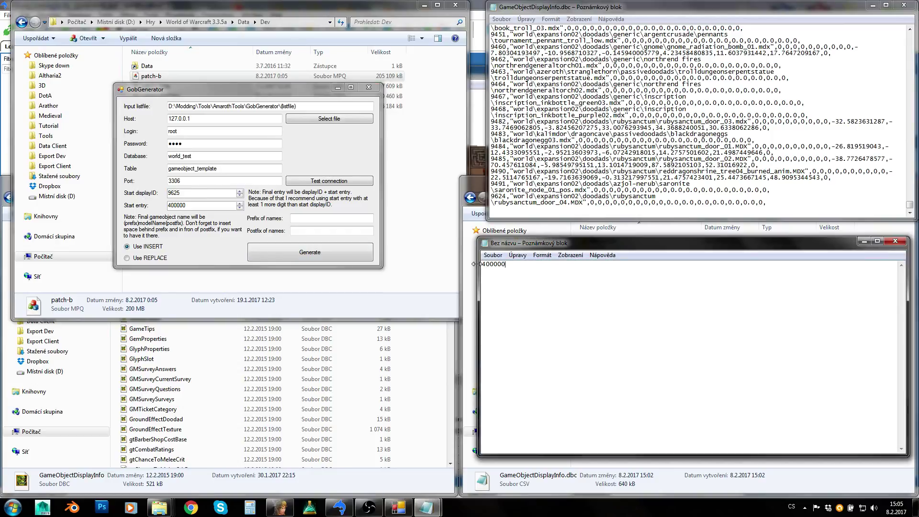
double_click(531, 270)
key("ctrl+c")
left_click(583, 302)
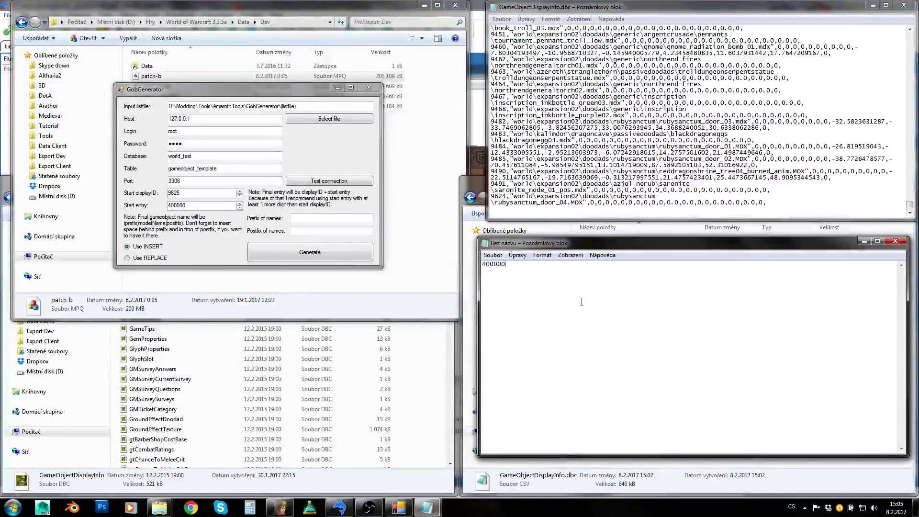
double_click(181, 193)
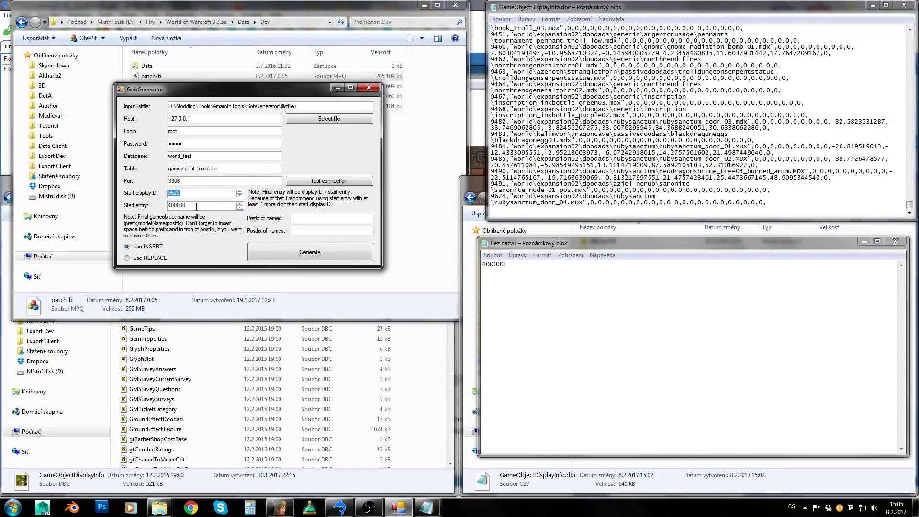
key("alt+Tab")
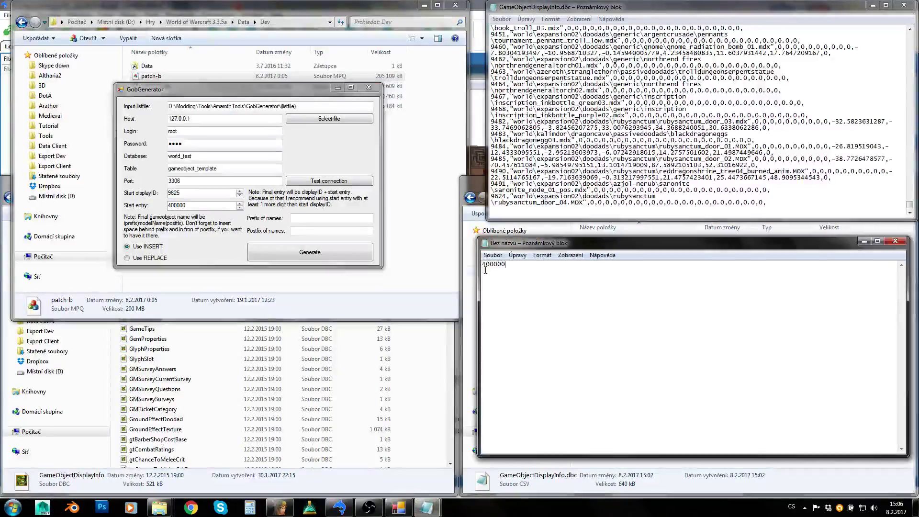
key("alt+Tab")
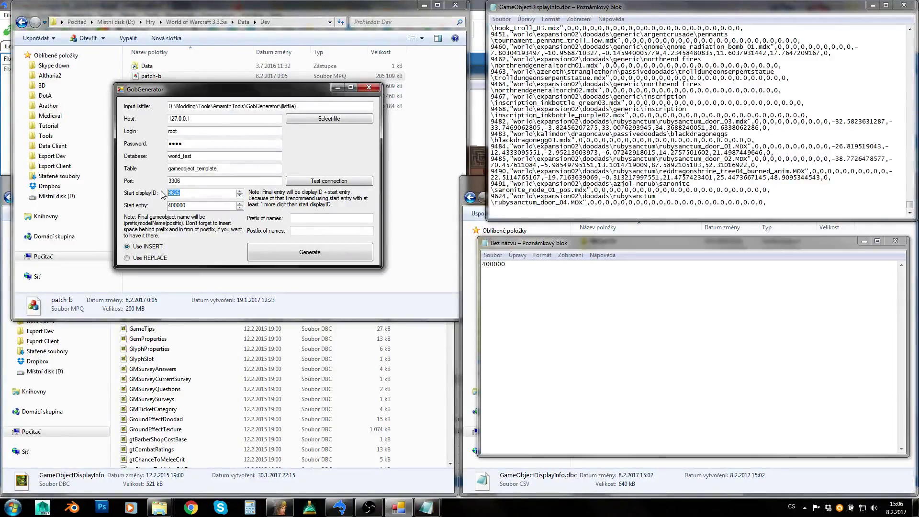
left_click(606, 325)
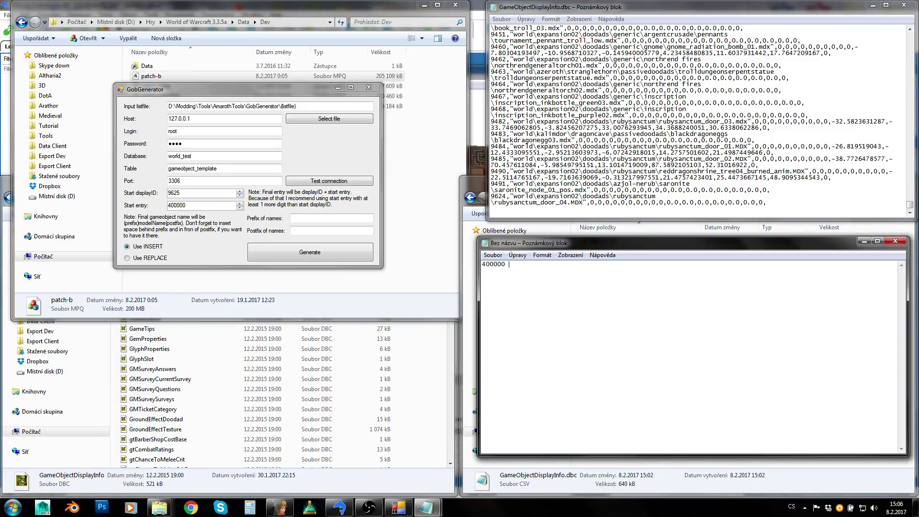
type("+ 9625 = ")
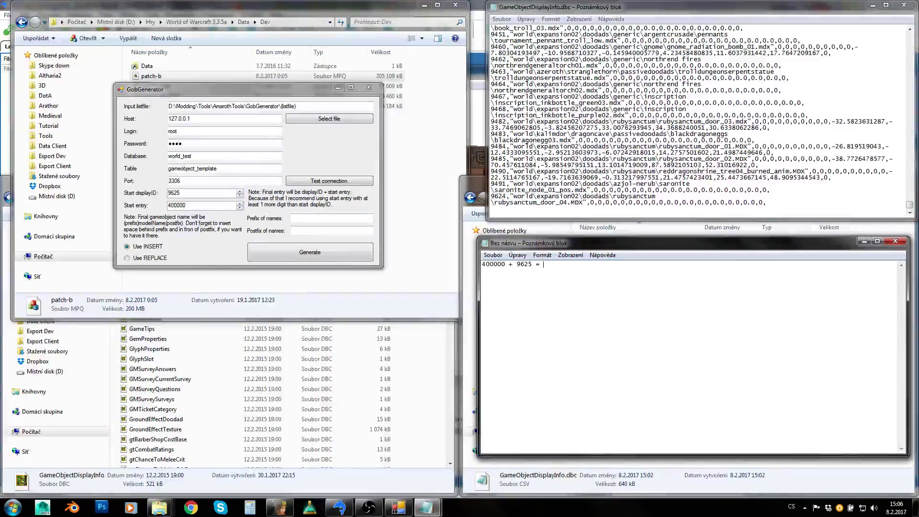
type("409625")
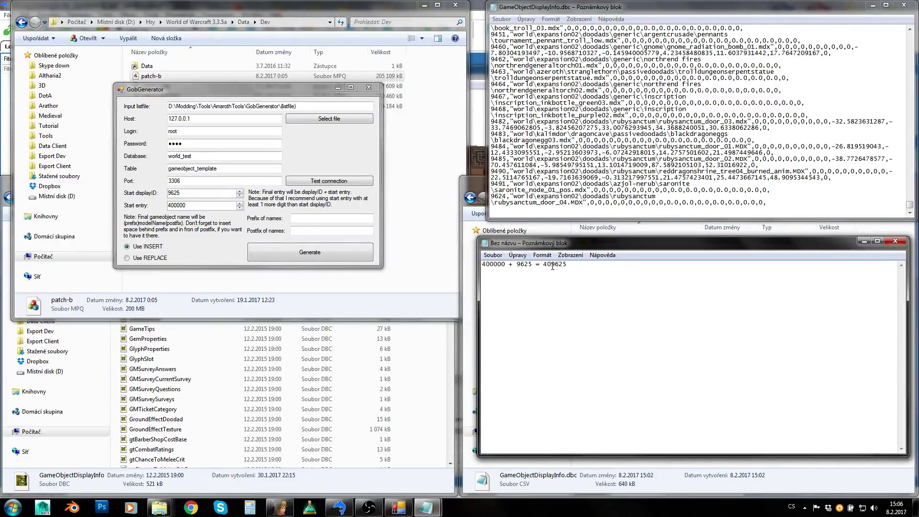
left_click_drag(545, 264, 575, 262)
left_click_drag(517, 265, 567, 264)
left_click(552, 272)
left_click_drag(544, 264, 571, 262)
left_click(594, 288)
left_click_drag(552, 264, 567, 265)
left_click(567, 265)
left_click_drag(553, 264, 568, 264)
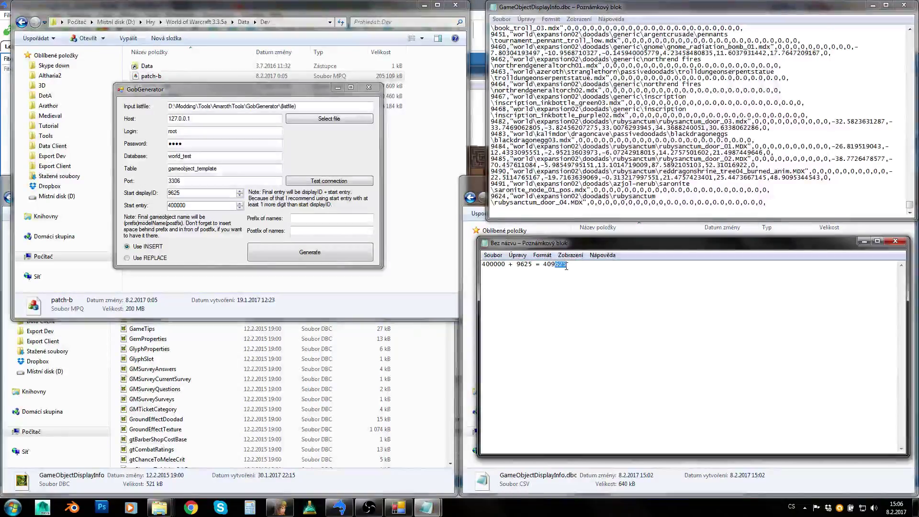
left_click(584, 267)
left_click_drag(584, 267, 555, 265)
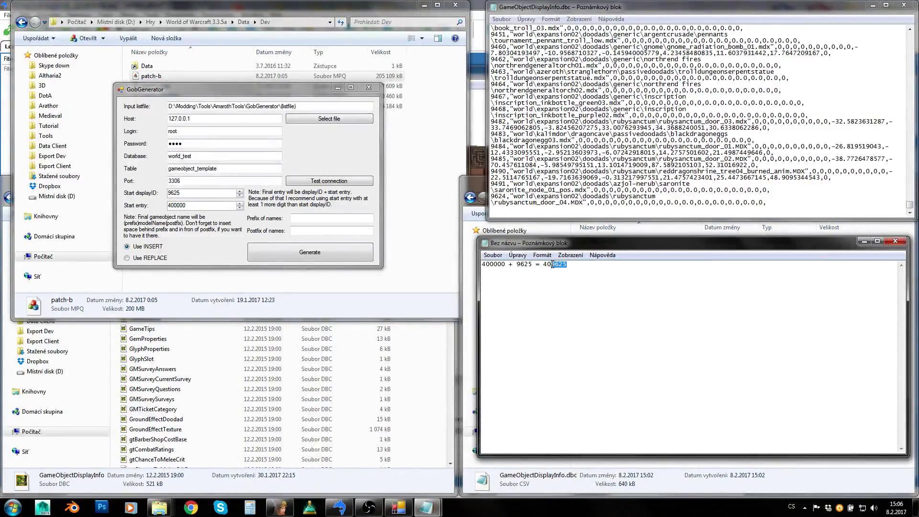
left_click(602, 277)
left_click(171, 205)
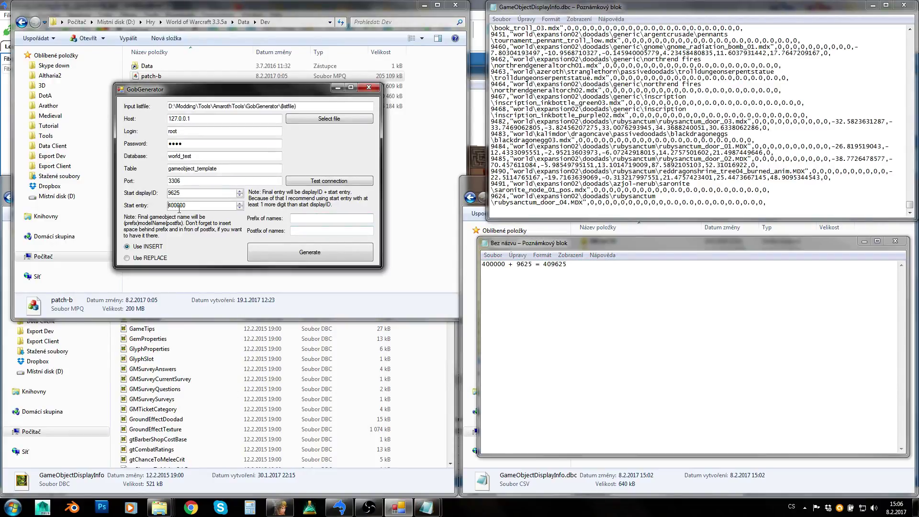
double_click(178, 206)
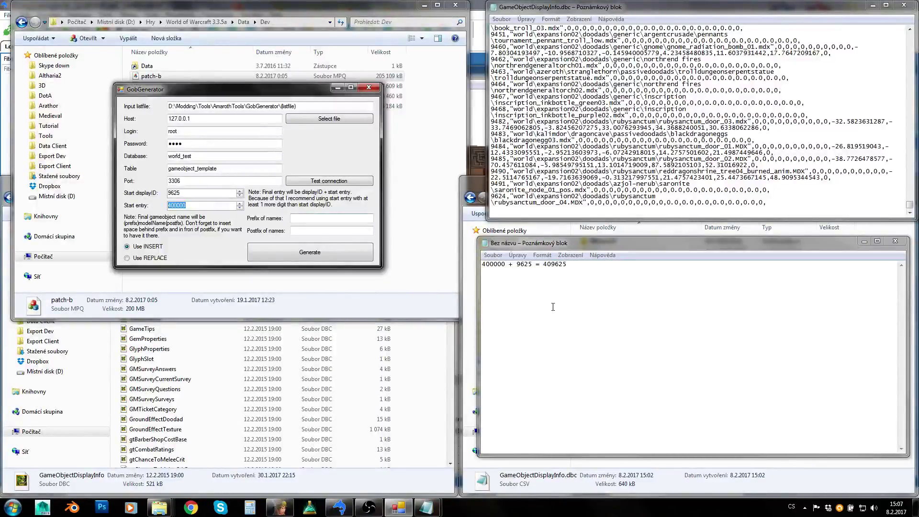
key("alt+Tab")
- Sort gameobject_template by entry descending and select the top row, entry 300205
double_click(507, 267)
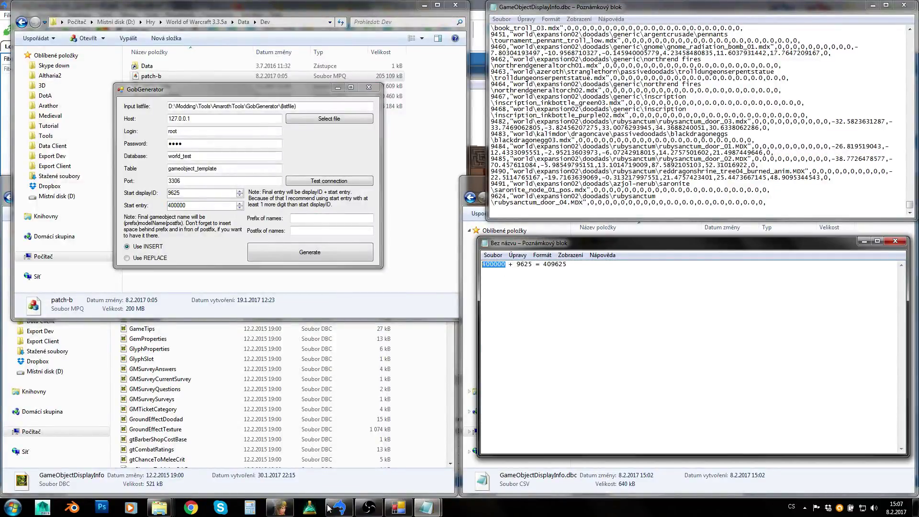
left_click(340, 509)
left_click(231, 166)
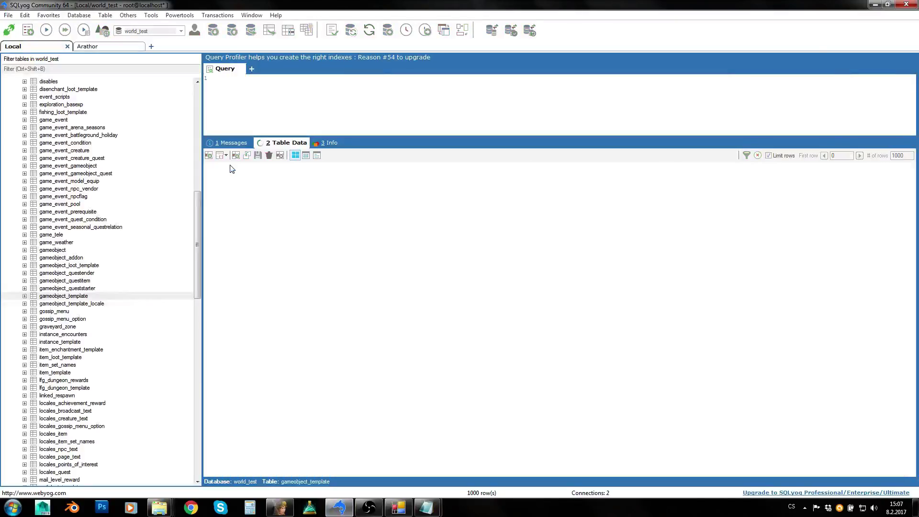
left_click(268, 219)
left_click(253, 254)
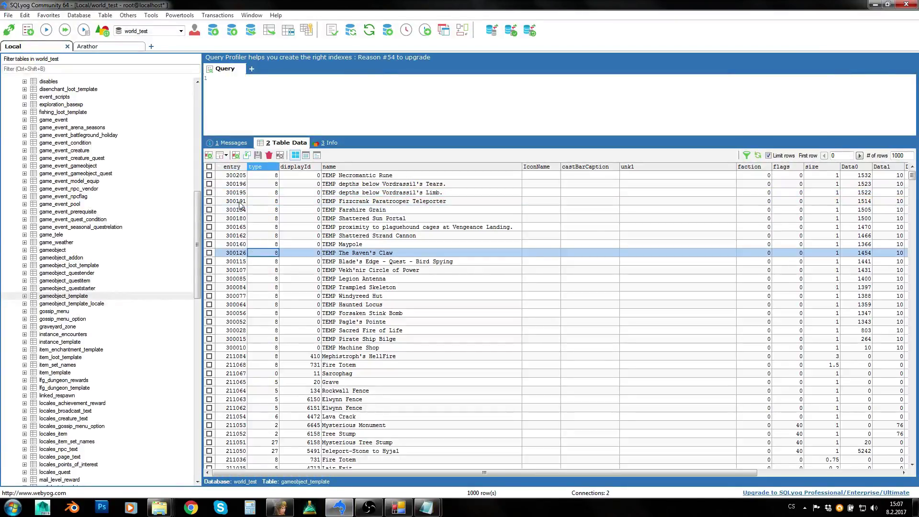
left_click(234, 176)
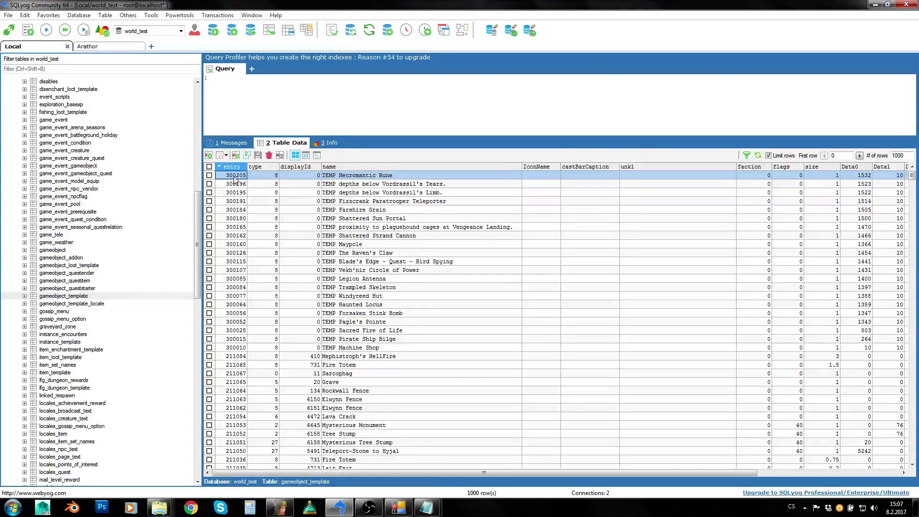
- Close the scratch calculation in Notepad without saving it
left_click(875, 4)
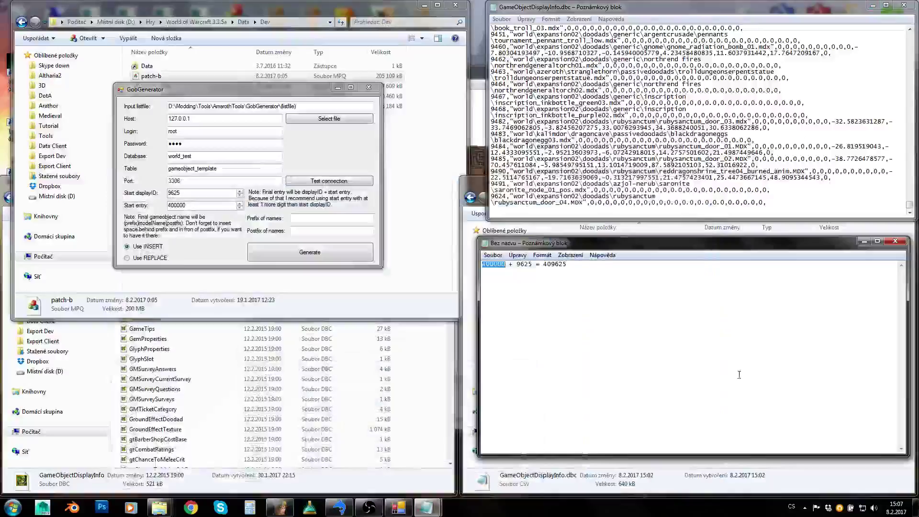
left_click_drag(568, 265, 428, 268)
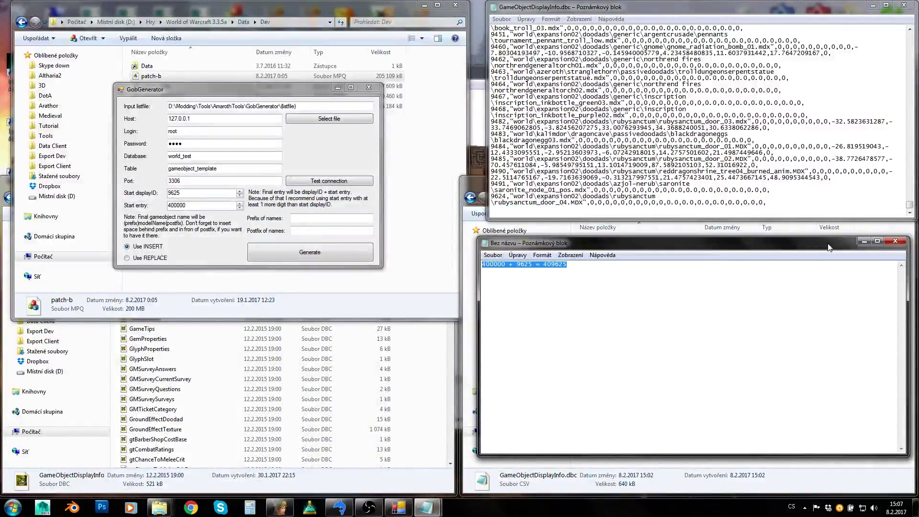
left_click(895, 241)
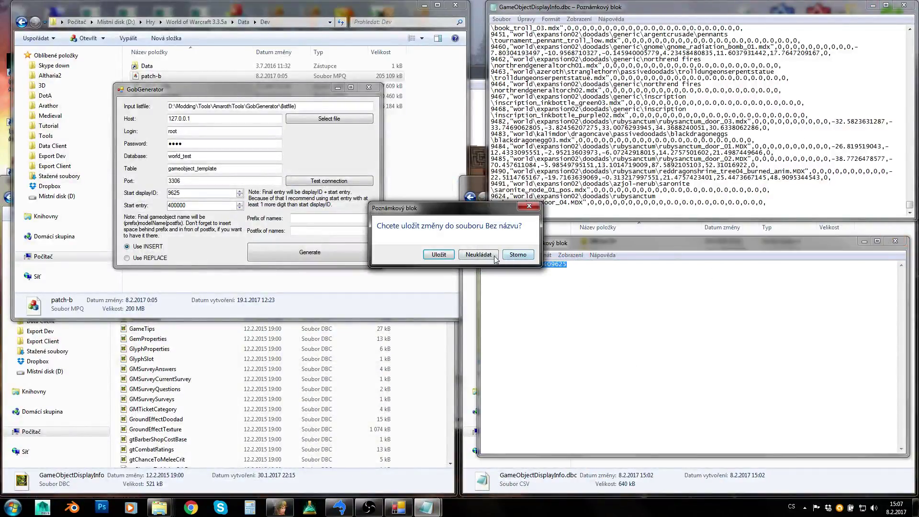
left_click(574, 249)
- Test the world_test database connection successfully and keep Use INSERT as the generation mode
left_click(189, 193)
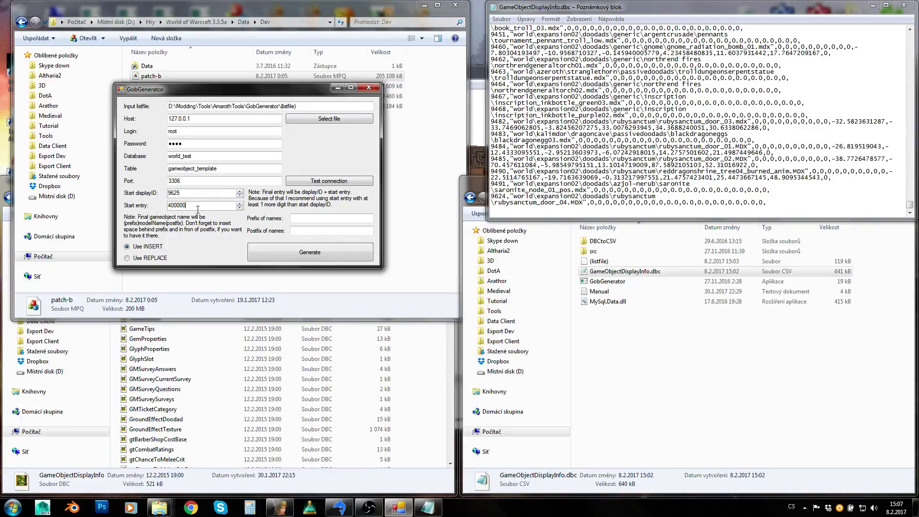
key("Tab")
key("shift+Tab")
left_click(316, 182)
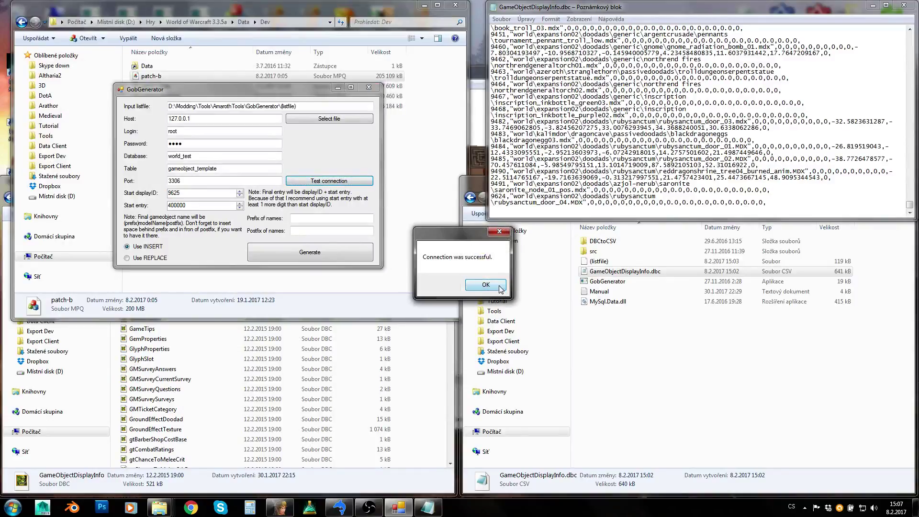
left_click(500, 287)
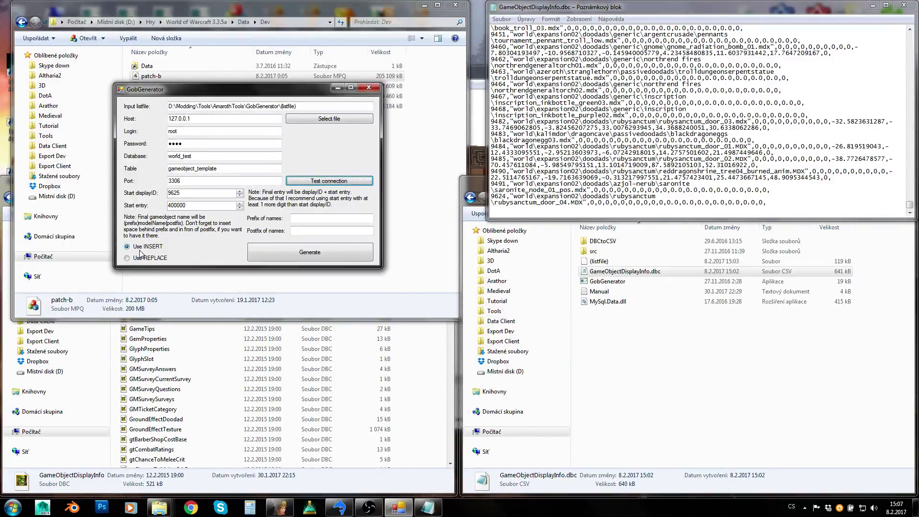
left_click(139, 259)
left_click(148, 247)
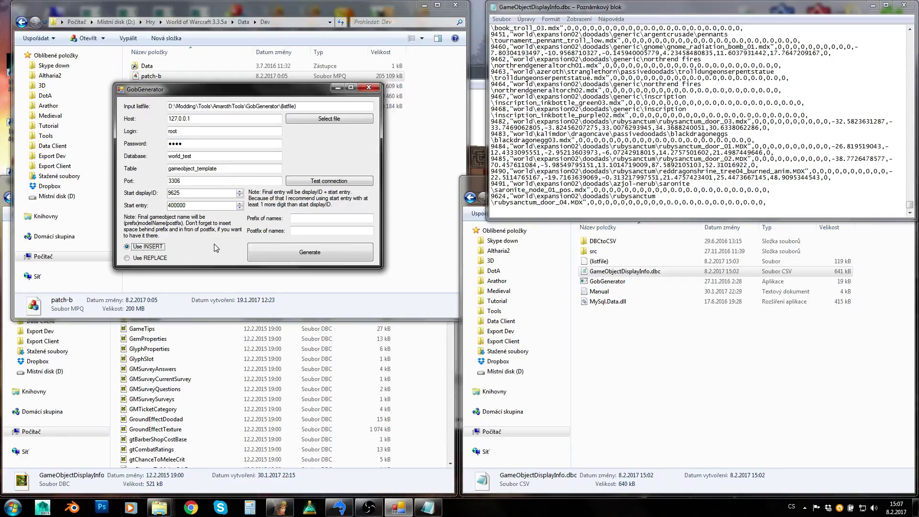
left_click(339, 508)
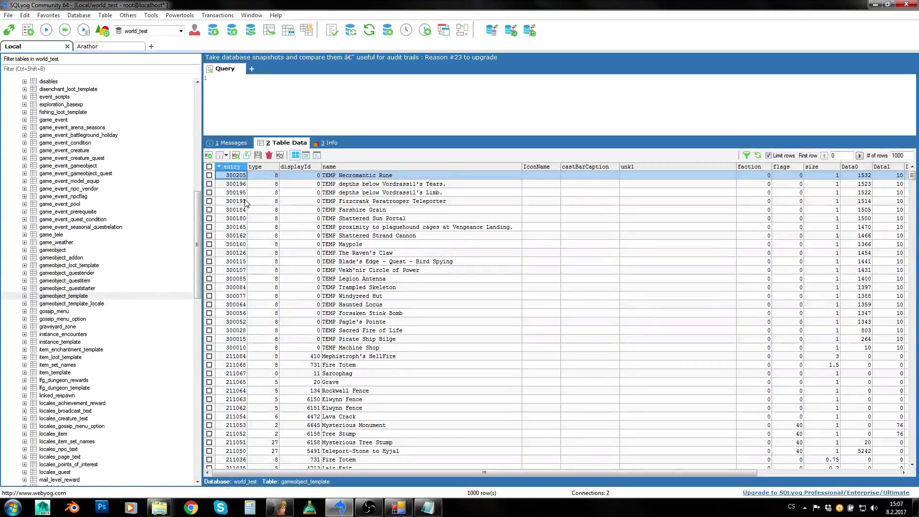
- Duplicate the Necromantic Rune row 300205 as a new row with entry 410000 and commit it
left_click(428, 509)
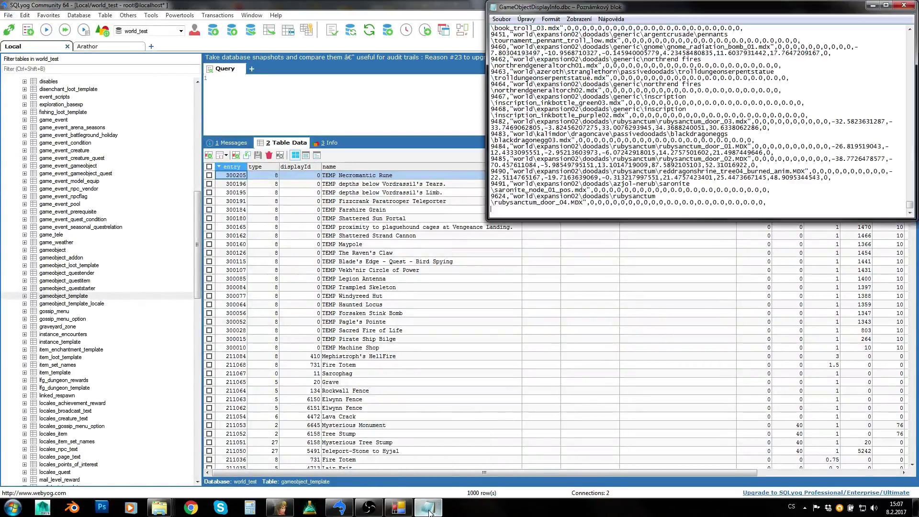
left_click(430, 509)
right_click(229, 178)
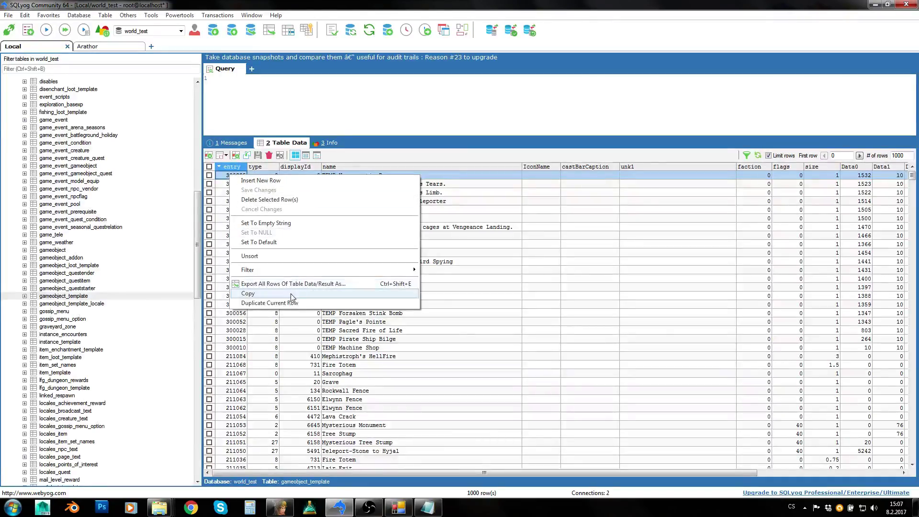
left_click(279, 303)
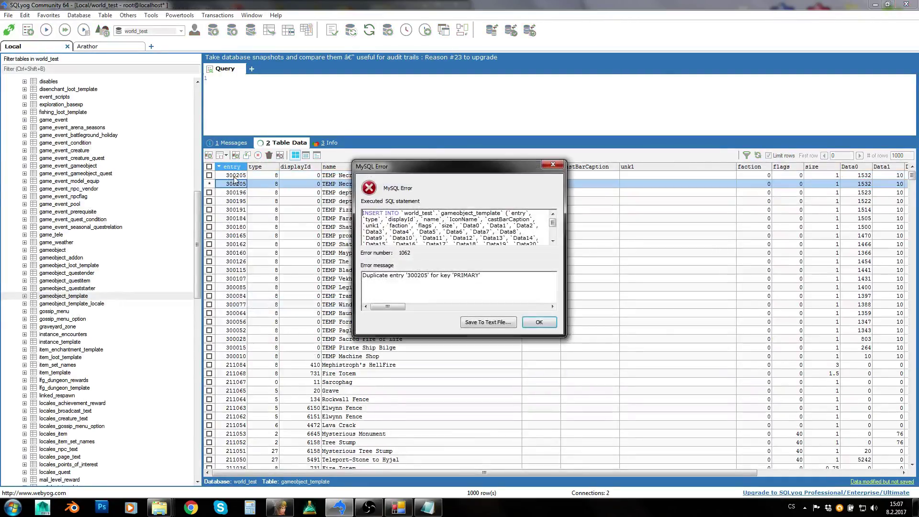
left_click(530, 322)
type("41")
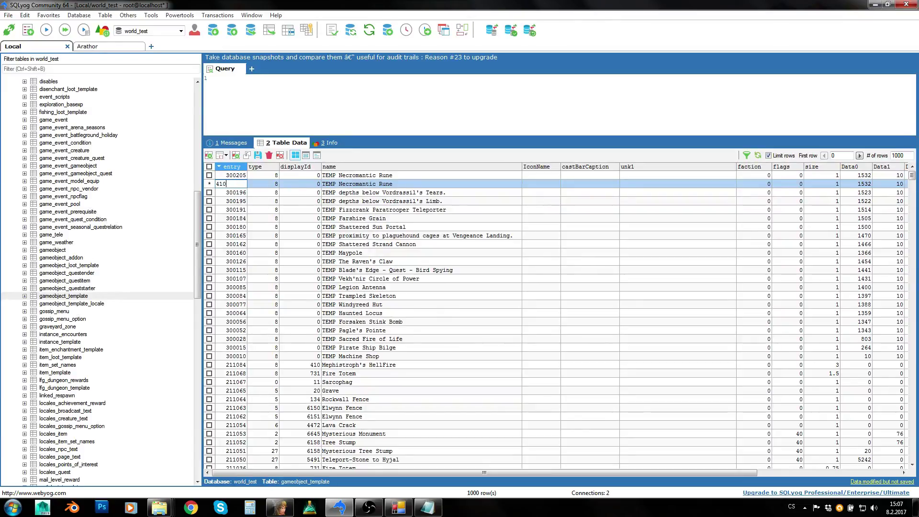
left_click(244, 210)
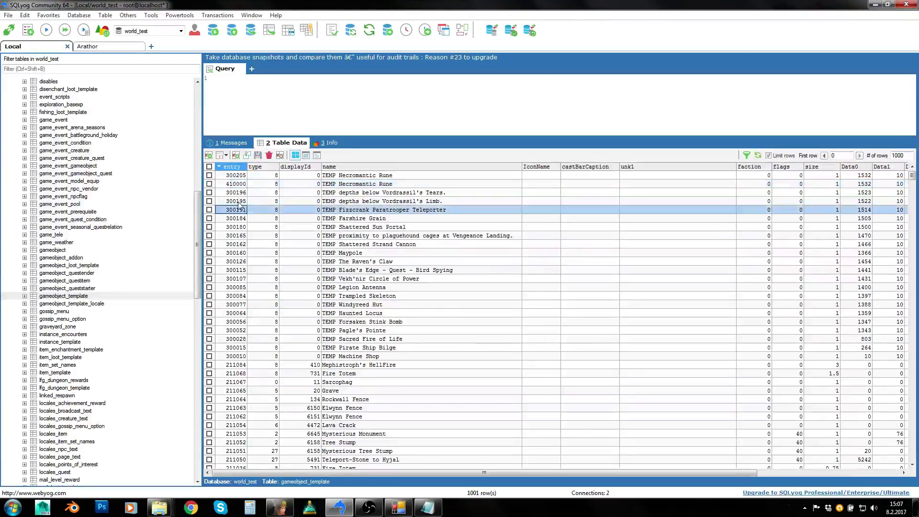
left_click(229, 186)
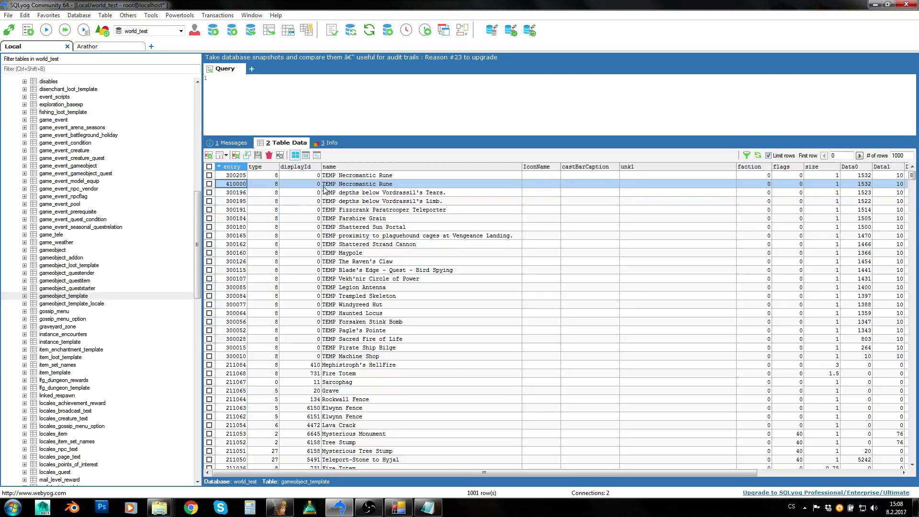
left_click(337, 184)
left_click(232, 184)
- Check Start displayID 9625 and Start entry 400000, and switch generation to Use REPLACE
left_click(369, 508)
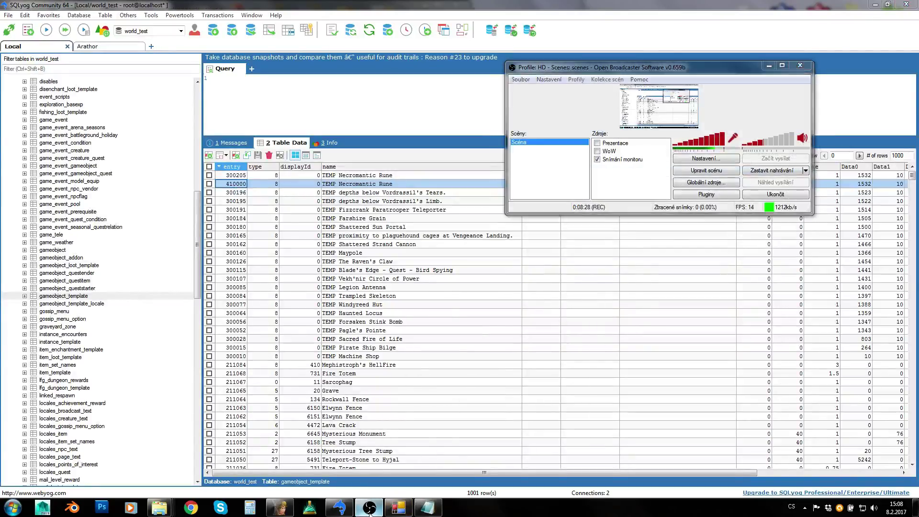
left_click(399, 507)
left_click_drag(225, 90, 575, 112)
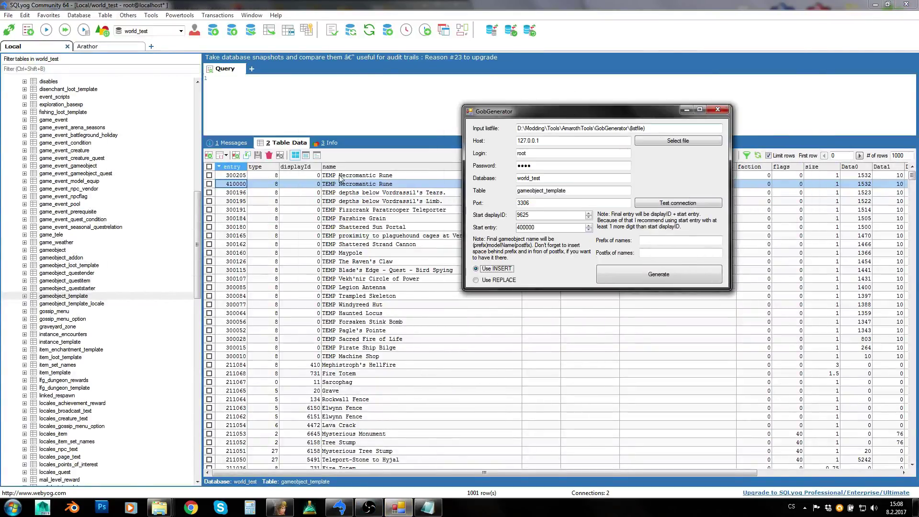
double_click(558, 216)
left_click_drag(548, 227, 488, 223)
left_click_drag(538, 214, 498, 214)
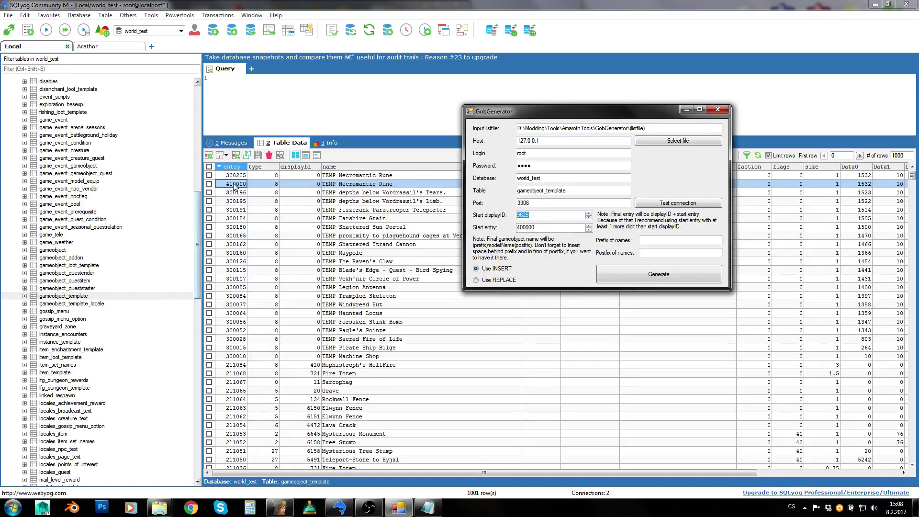
left_click(495, 281)
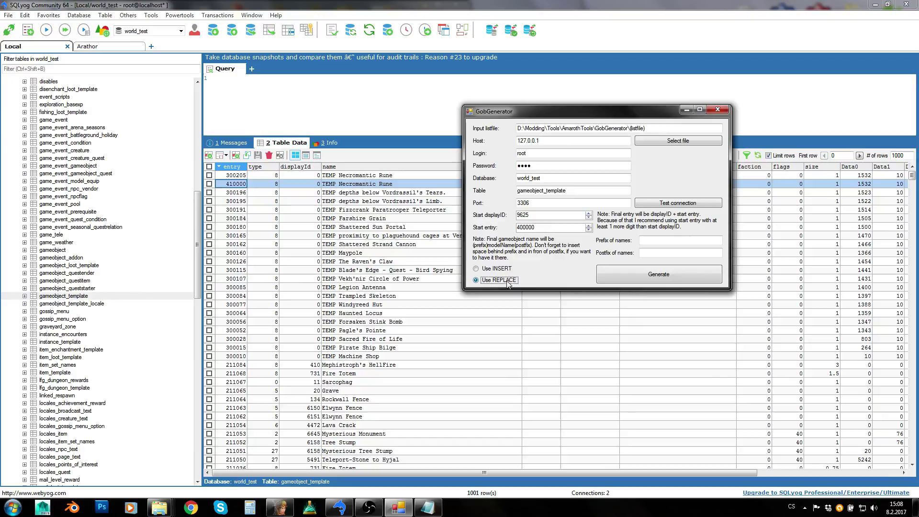
- Delete the test row 410000 from gameobject_template and close the GameObjectDisplayInfo text file
left_click(239, 190)
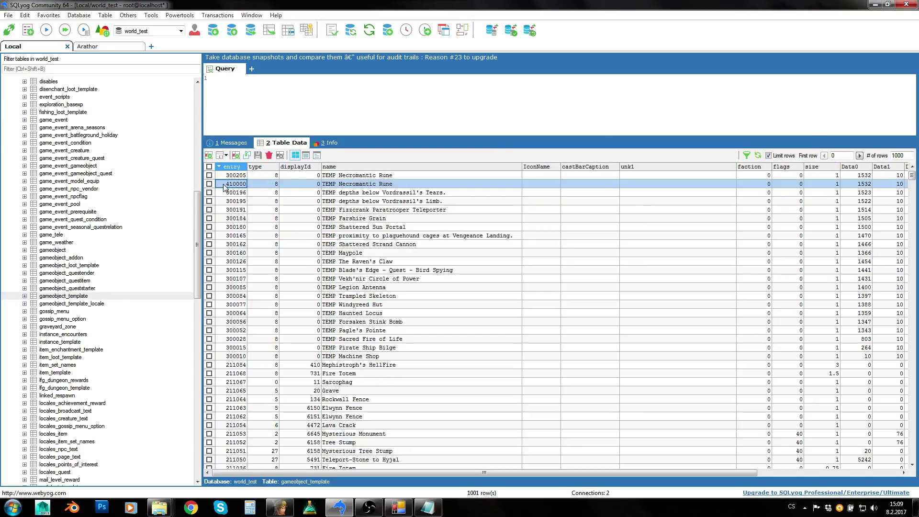
left_click(268, 155)
left_click(476, 287)
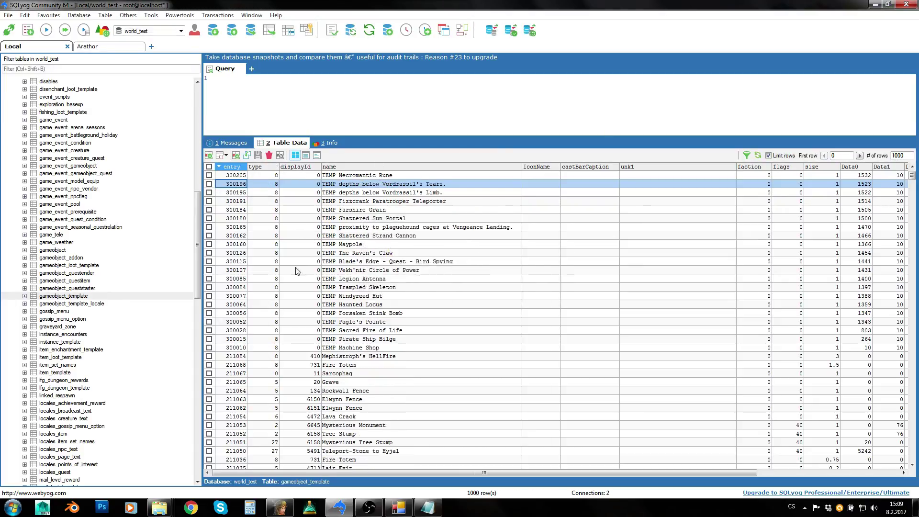
left_click(400, 508)
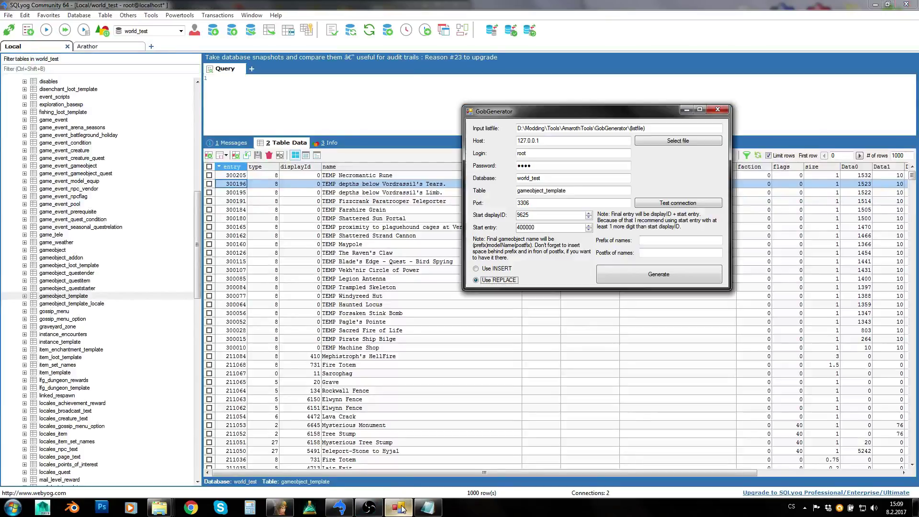
left_click(653, 241)
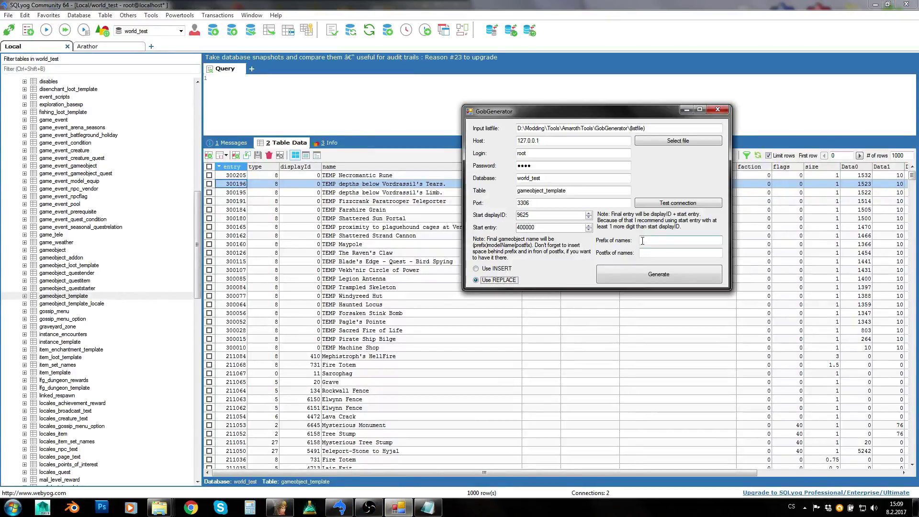
left_click(428, 507)
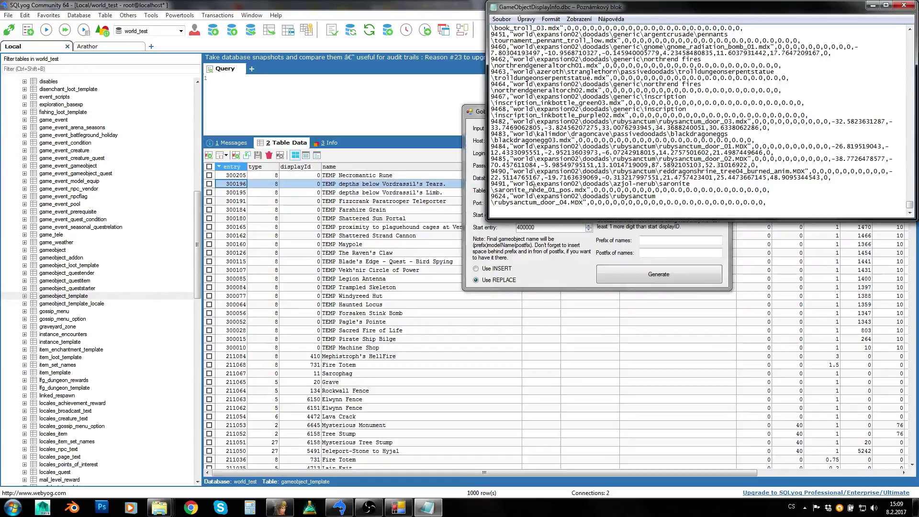
left_click(904, 5)
- Open the listfile in WordPad and copy the am_1h_axe01.m2 model path line
mouse_move(165, 508)
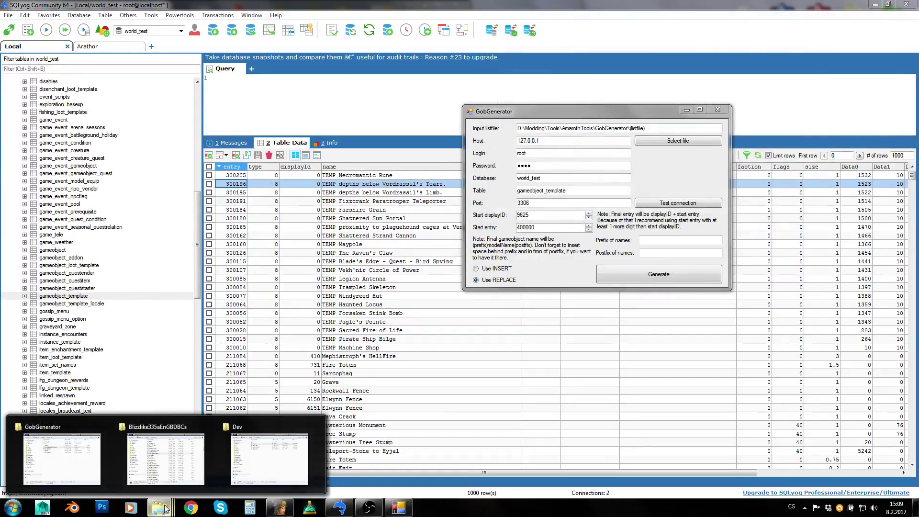
left_click(64, 458)
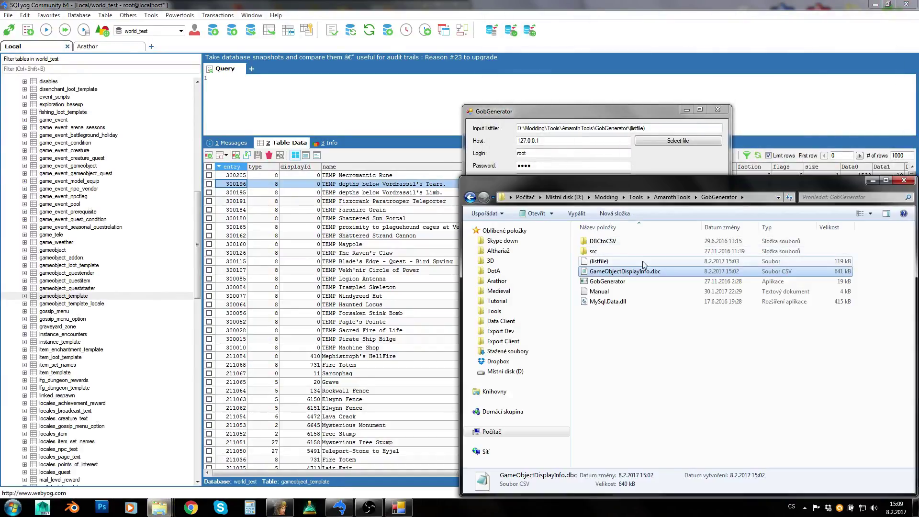
double_click(624, 265)
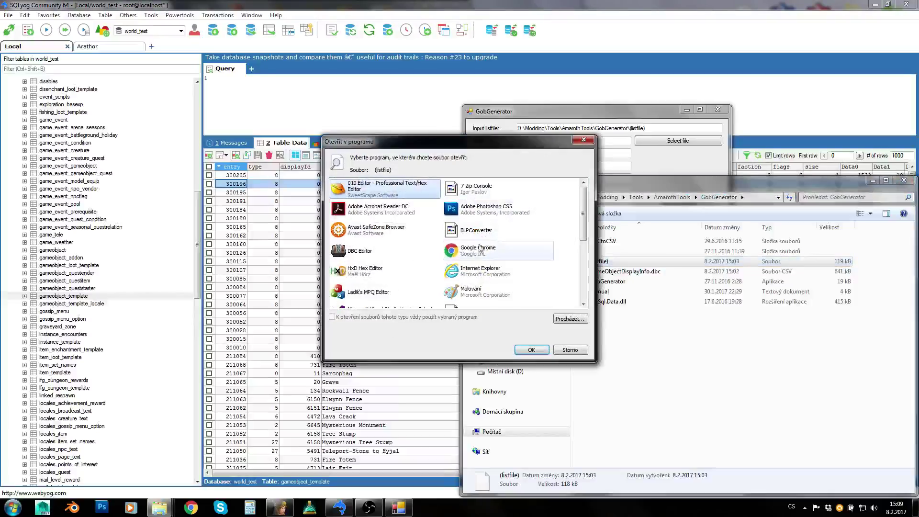
left_click(481, 248)
scroll(469, 268, "down", 5)
left_click(450, 299)
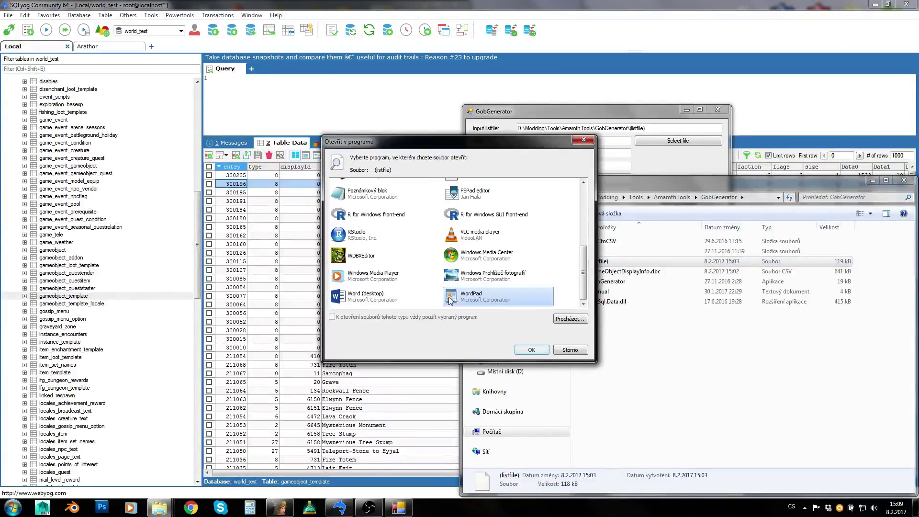
left_click(532, 350)
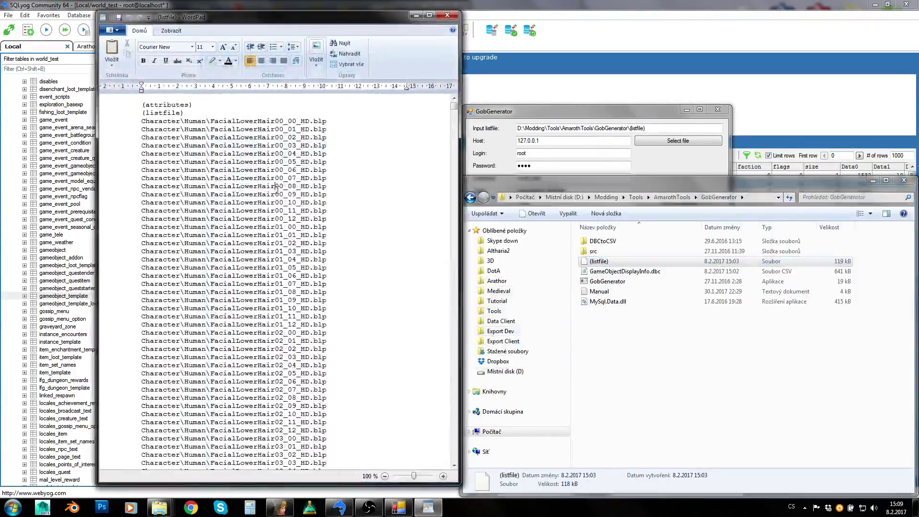
left_click_drag(454, 106, 459, 380)
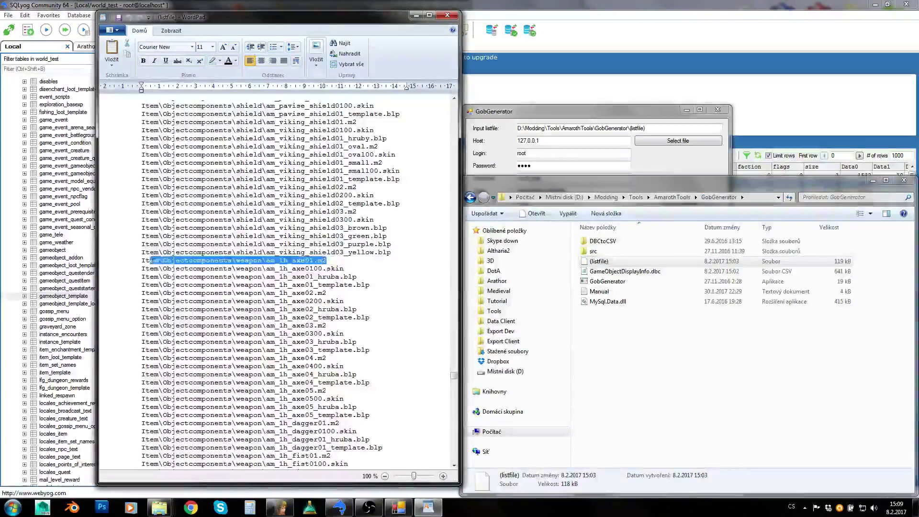
triple_click(140, 259)
key("ctrl+c")
key("alt+F4")
key("super")
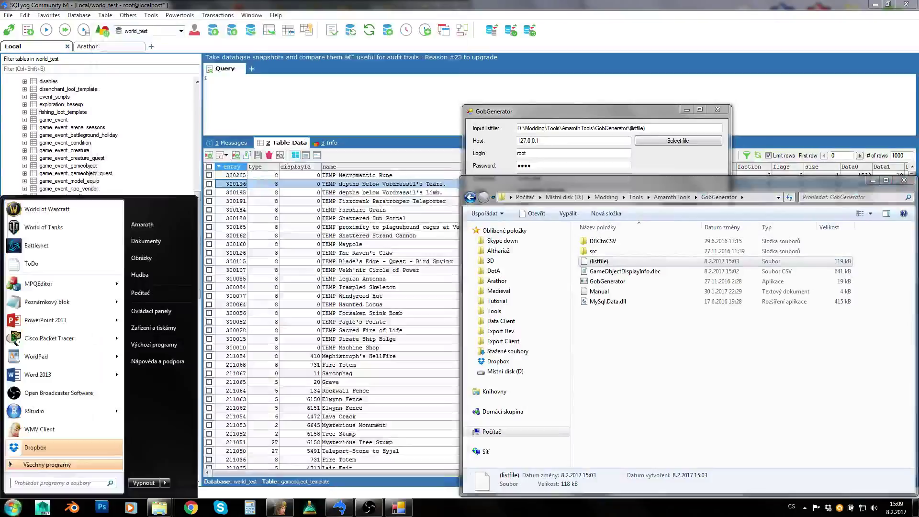
- Paste the path into a new Notepad note and trim it to am_1h_axe01.m2
left_click(57, 264)
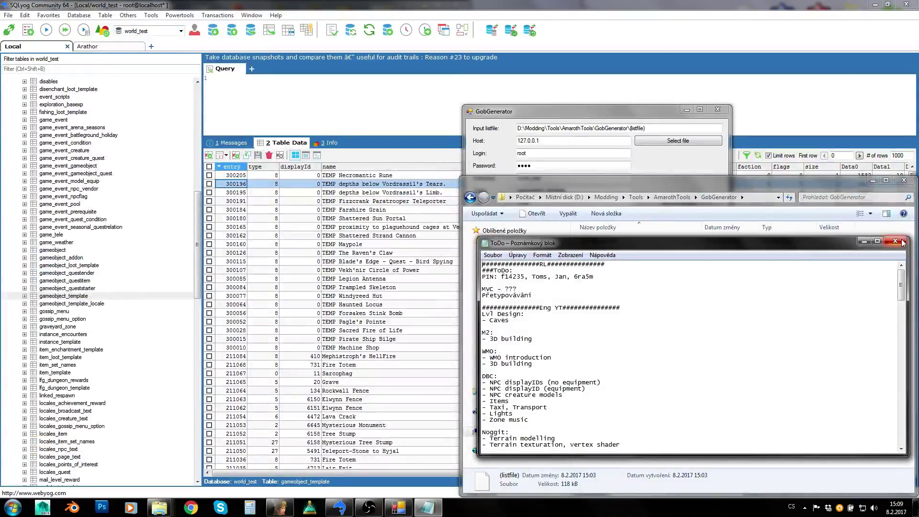
key("alt+F4")
key("super")
left_click(56, 182)
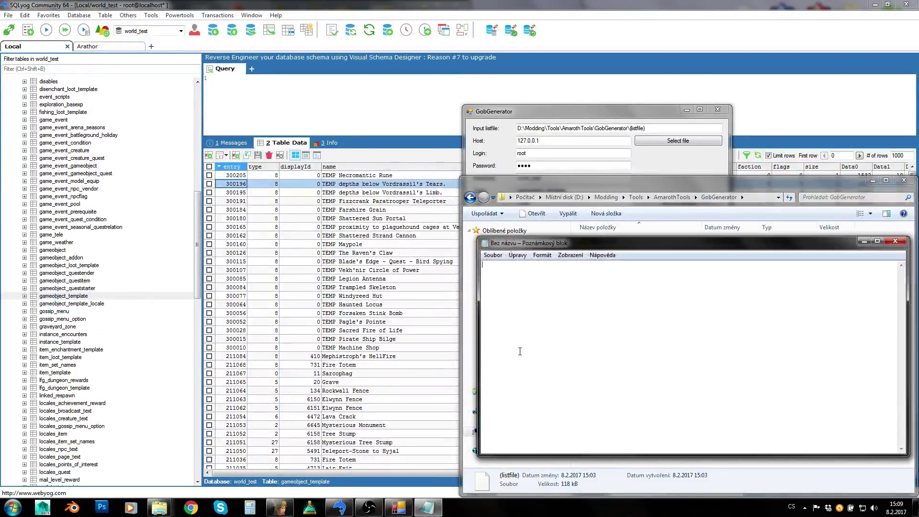
key("ctrl+v")
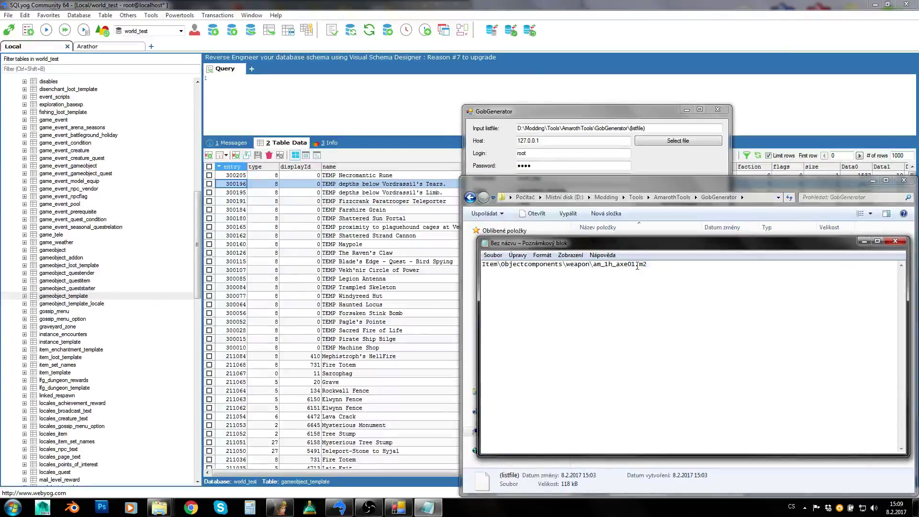
left_click_drag(594, 266, 511, 266)
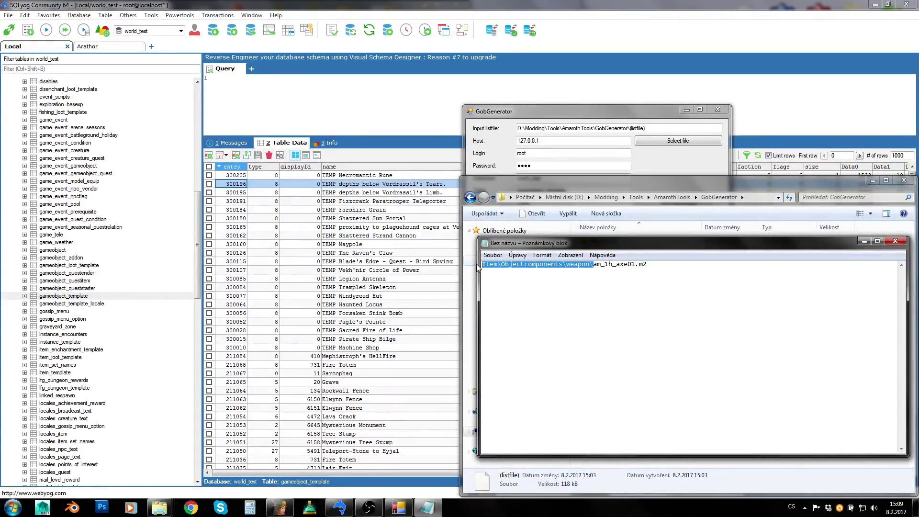
key("Delete")
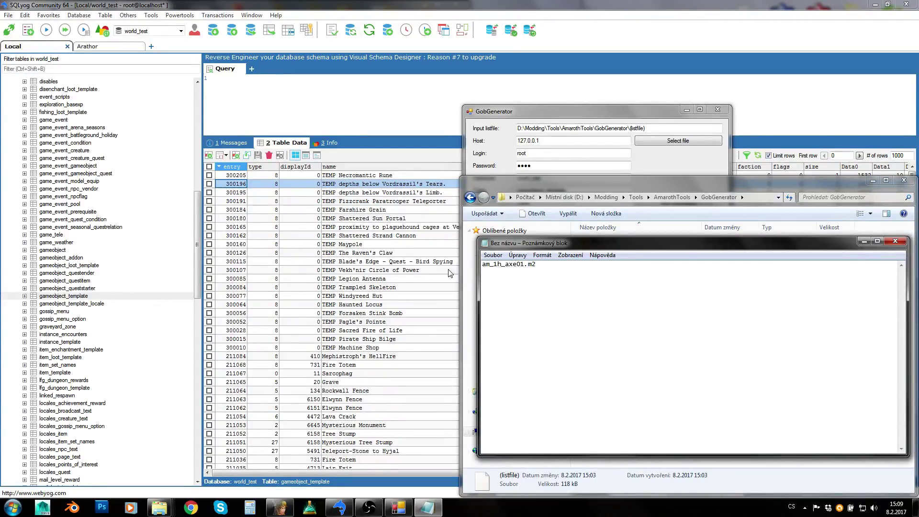
left_click_drag(539, 272, 480, 266)
left_click_drag(550, 113, 248, 111)
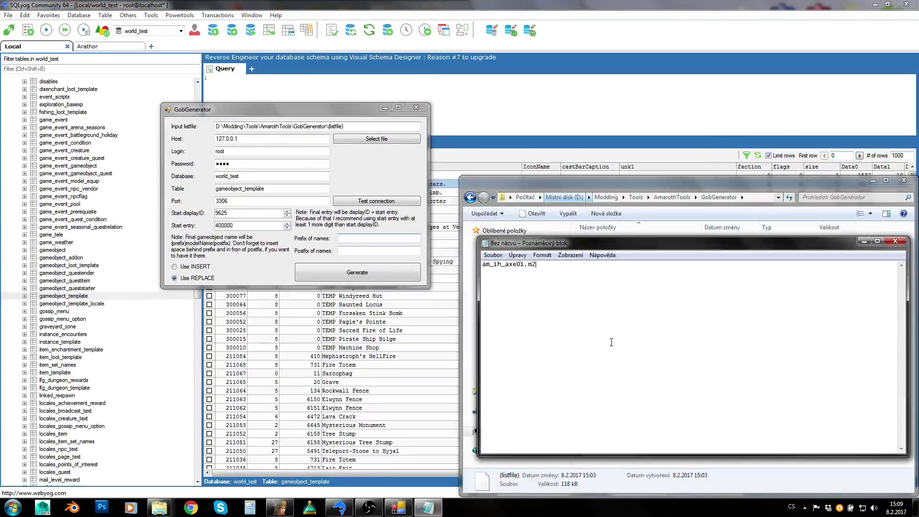
- Enter [Generated] as the name prefix and add it before the model name in the note
left_click(347, 239)
left_click(359, 252)
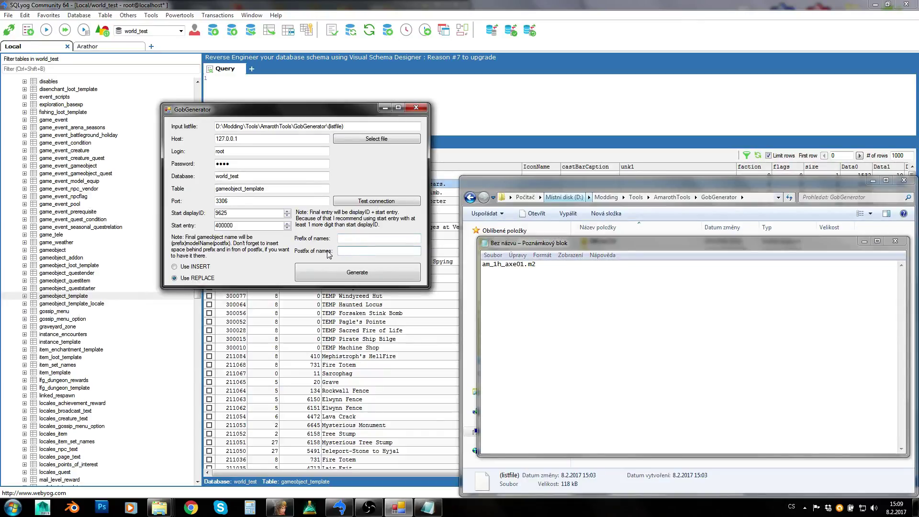
left_click(353, 239)
type("[Generated")
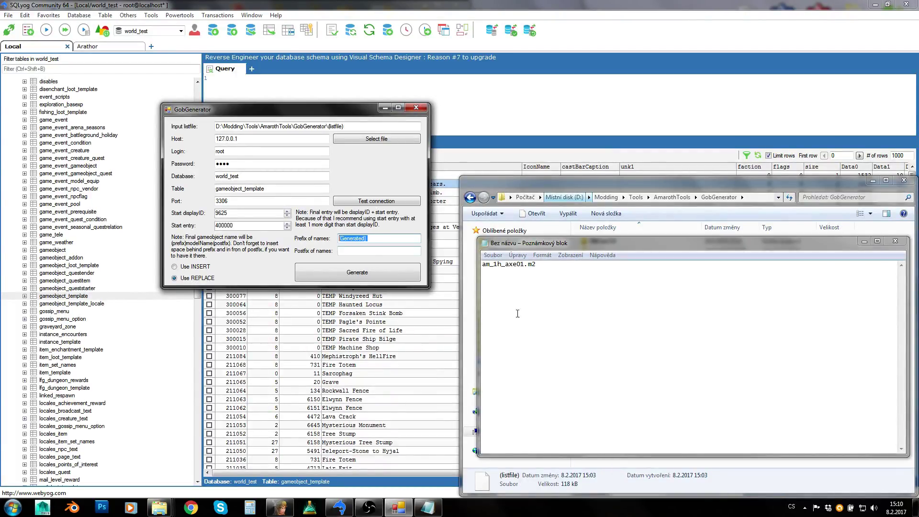
left_click(505, 283)
left_click(485, 267)
type("[Generated]")
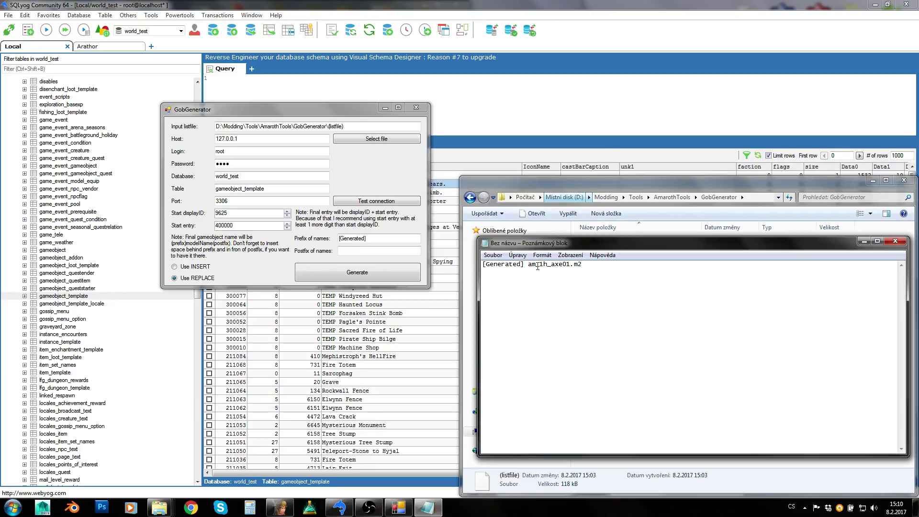
left_click_drag(528, 265, 590, 267)
- Enter [Don't Edit] as the name postfix, previewing '[Generated] am_1h_axe01.m2 [Don't Edit]' in the note
left_click(354, 253)
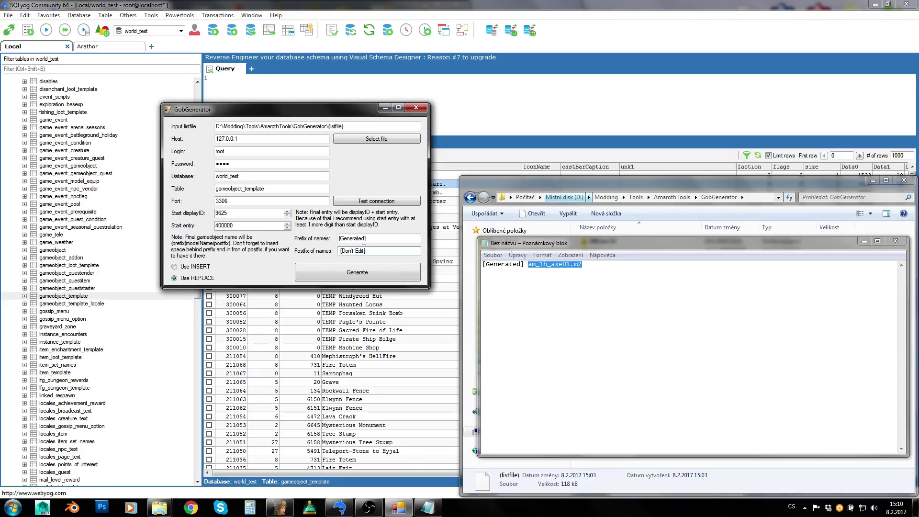
key("ctrl+a")
key("ctrl+c")
left_click(603, 285)
key("ctrl+v")
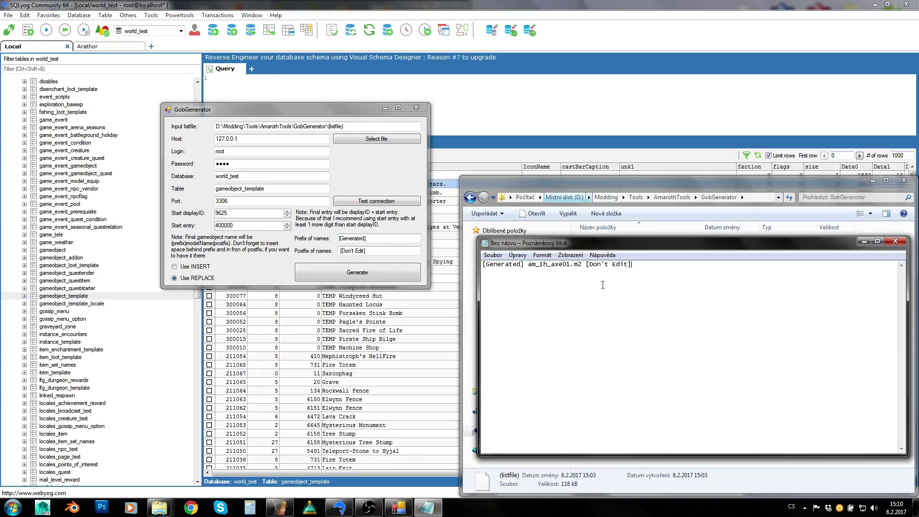
left_click_drag(660, 283, 479, 280)
left_click(579, 284)
left_click_drag(670, 274, 528, 267)
left_click(500, 288)
left_click_drag(232, 110, 260, 116)
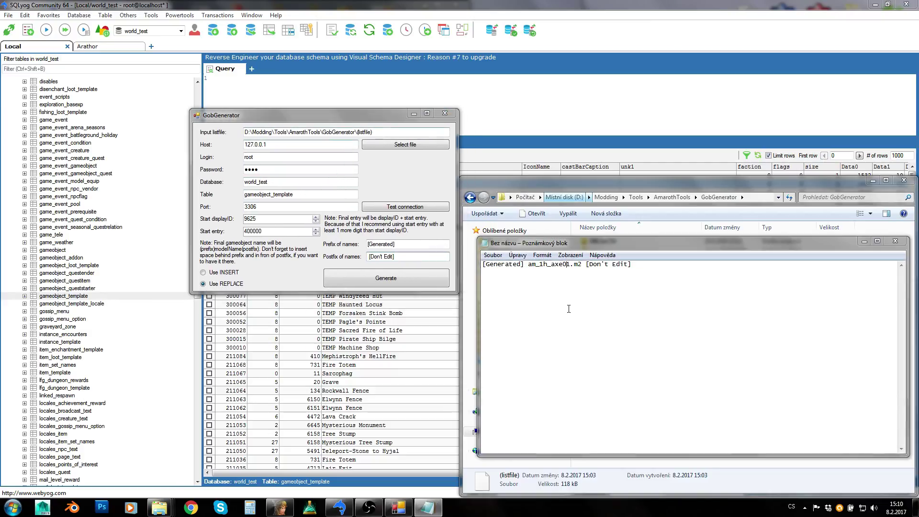
left_click(584, 272)
left_click_drag(587, 264, 656, 267)
left_click(675, 275)
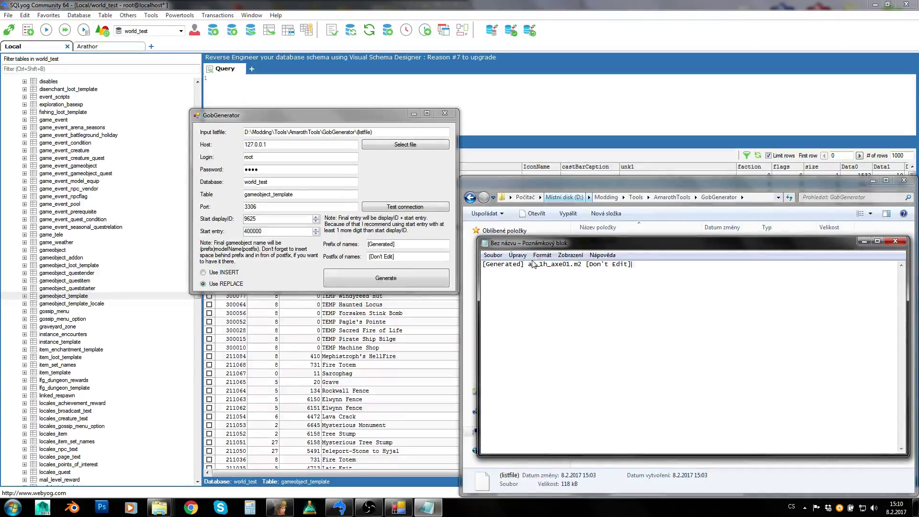
left_click_drag(528, 263, 582, 264)
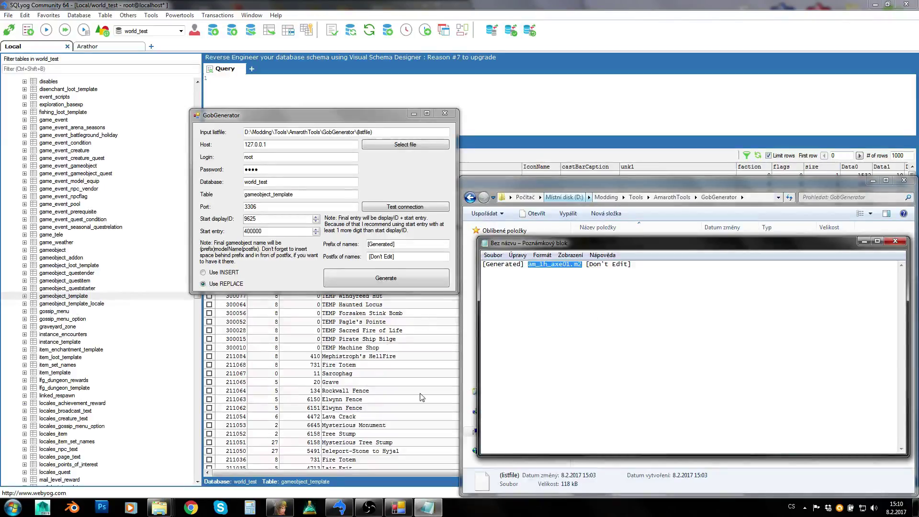
key("End")
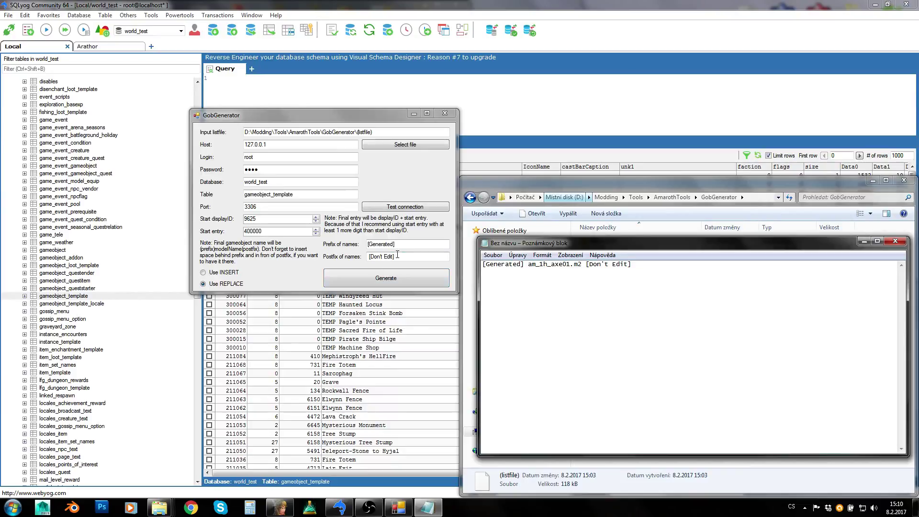
- Review the [Generated] prefix and [Don't Edit] postfix values in GobGenerator
left_click(397, 254)
left_click_drag(367, 244, 428, 248)
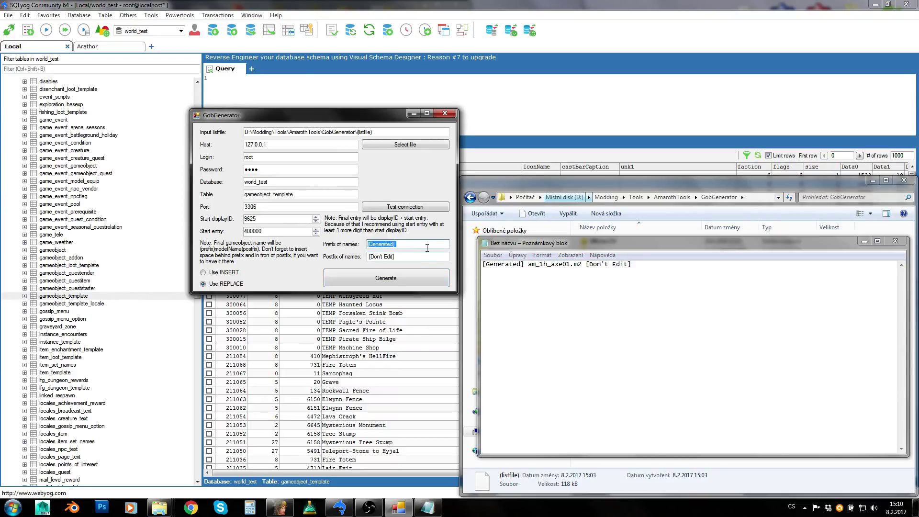
left_click(427, 248)
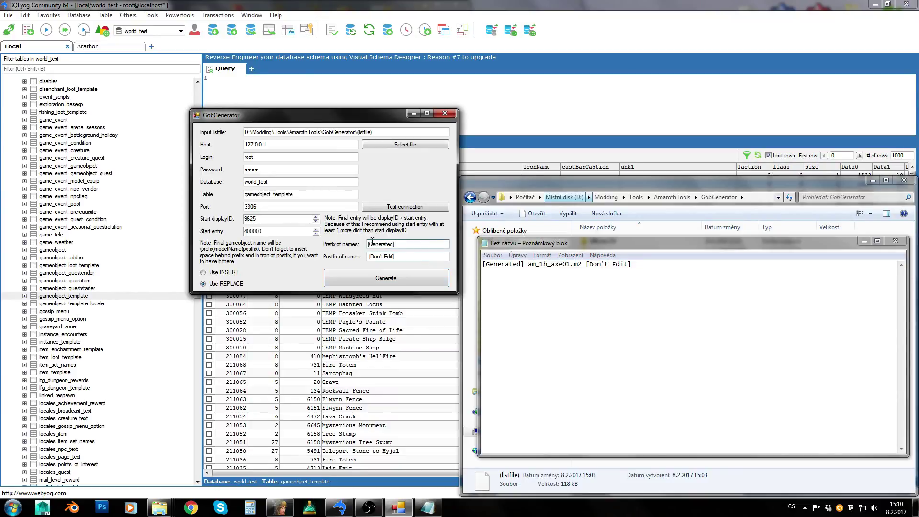
double_click(407, 246)
left_click(408, 244)
left_click_drag(370, 256, 418, 250)
left_click(403, 259)
key("ctrl+a")
left_click(405, 256)
left_click_drag(405, 257, 346, 254)
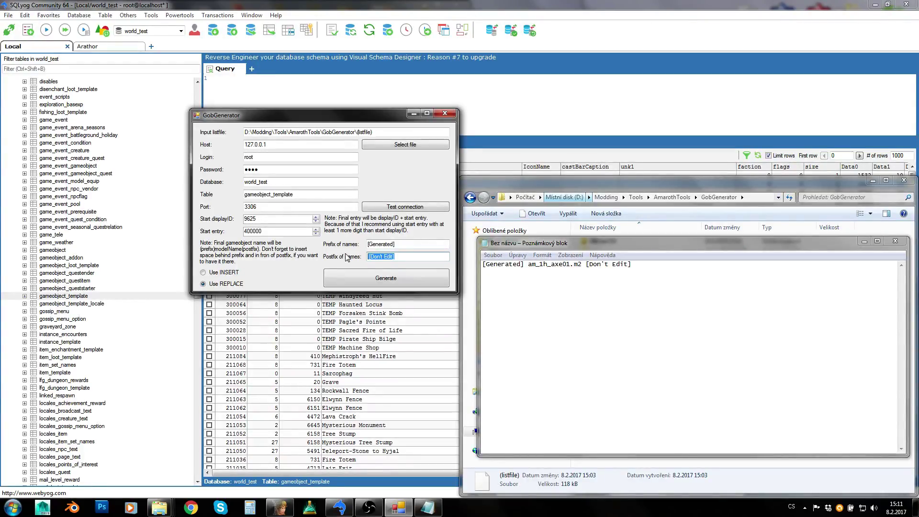
left_click(428, 5)
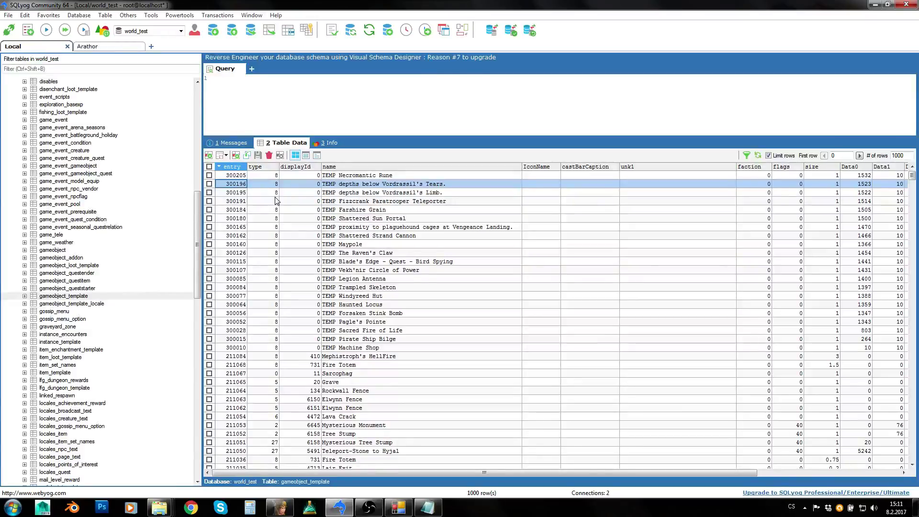
left_click(399, 508)
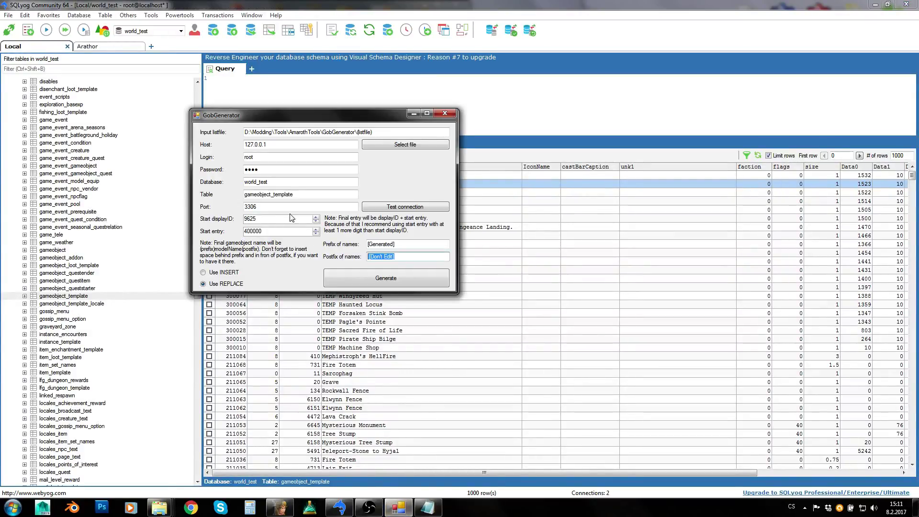
- Generate the gameobject entries and discard the scratch Notepad note without saving
left_click(359, 282)
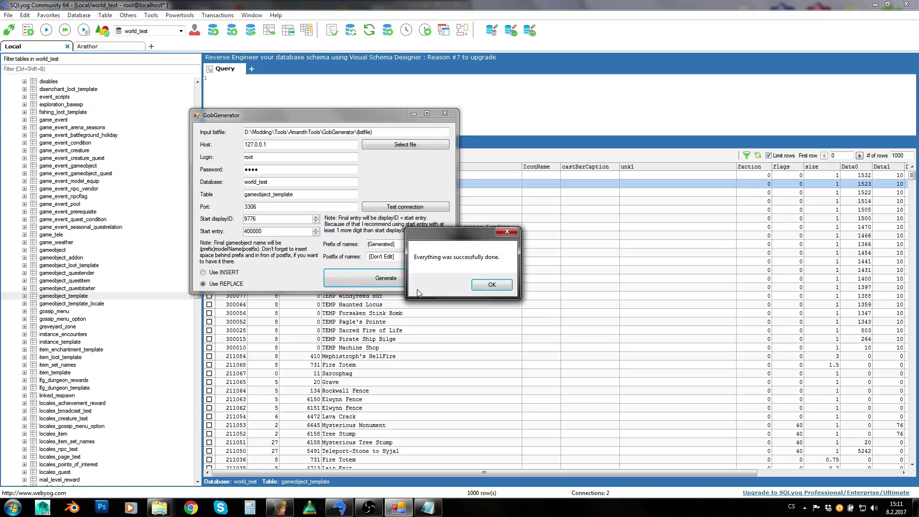
left_click(492, 287)
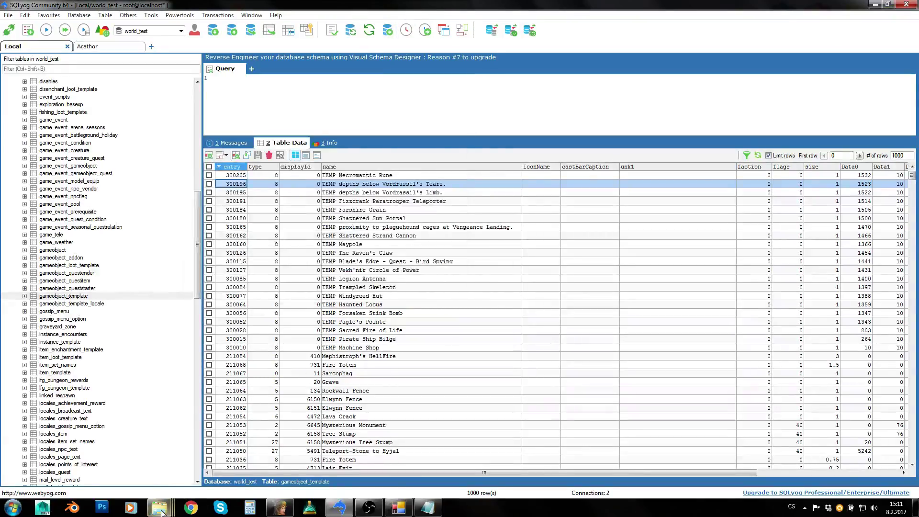
left_click(428, 508)
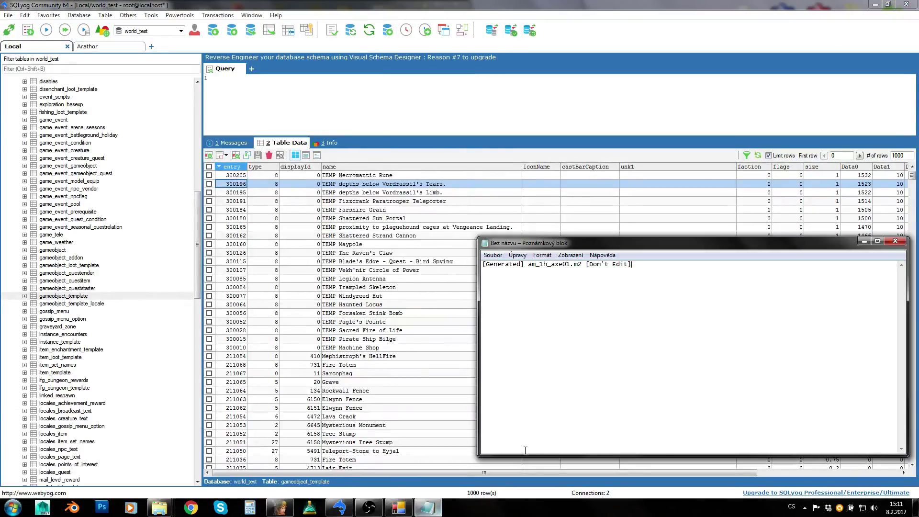
left_click(895, 241)
left_click(476, 255)
- Reload gameobject_template sorted by entry descending to show generated rows like 409760
left_click(231, 167)
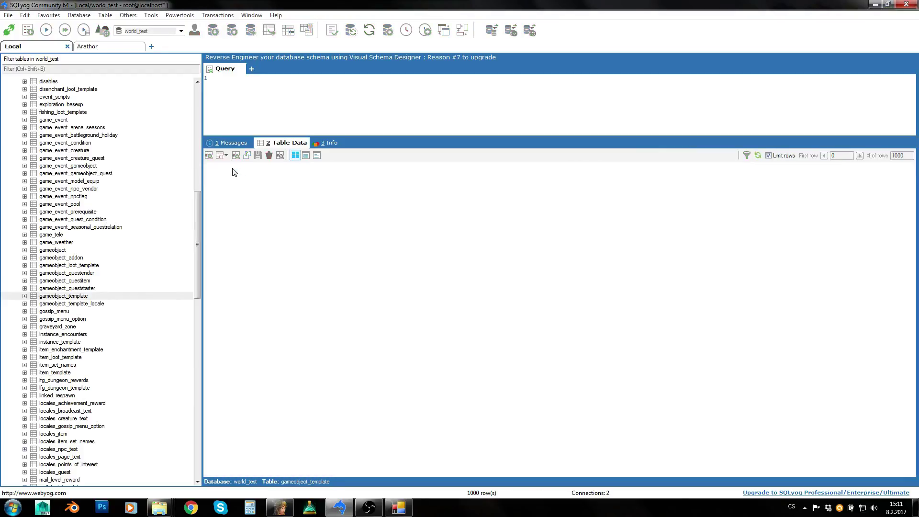
left_click(231, 168)
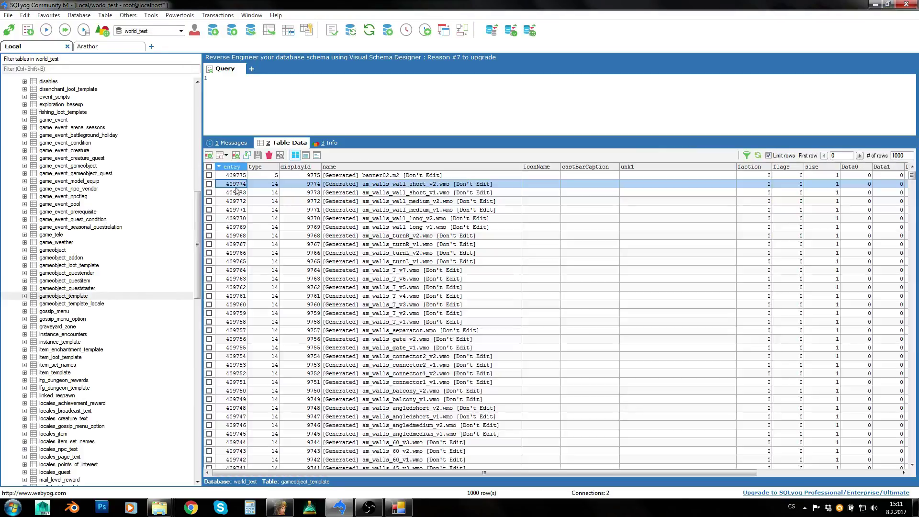
left_click(242, 305)
scroll(241, 306, "down", 3)
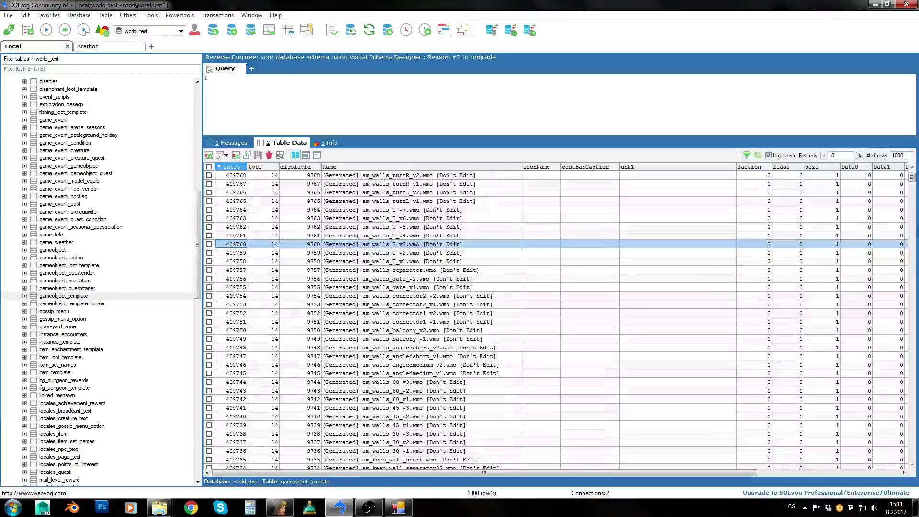
left_click_drag(912, 176, 913, 194)
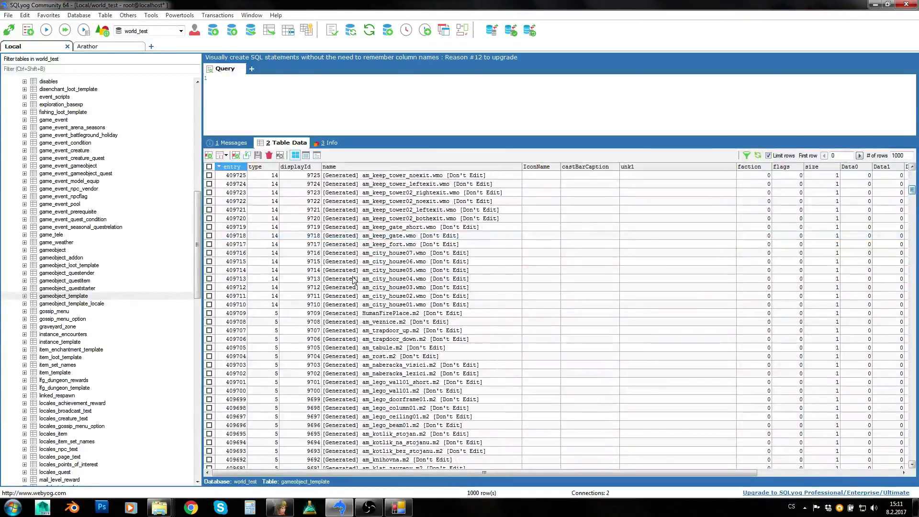
- Inspect generated rows 409713 to 409709, noting the names and the first type 5 entry
left_click(327, 281)
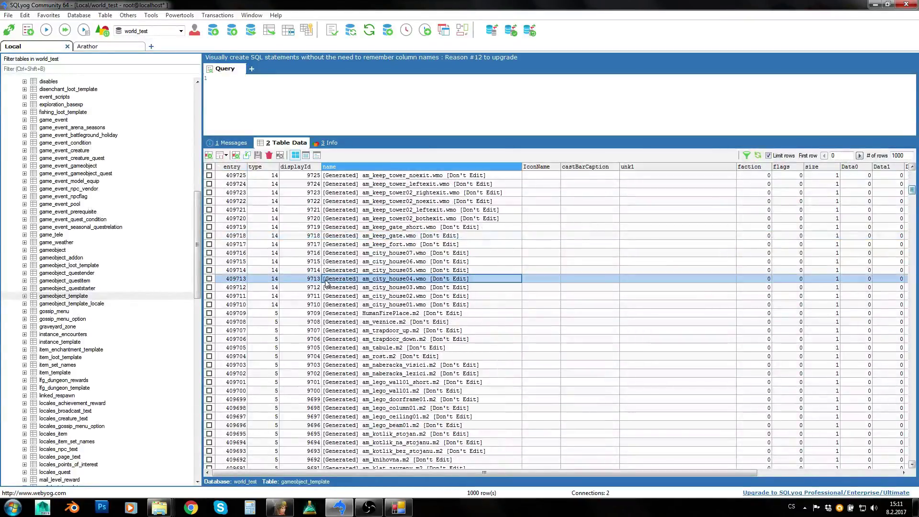
double_click(366, 282)
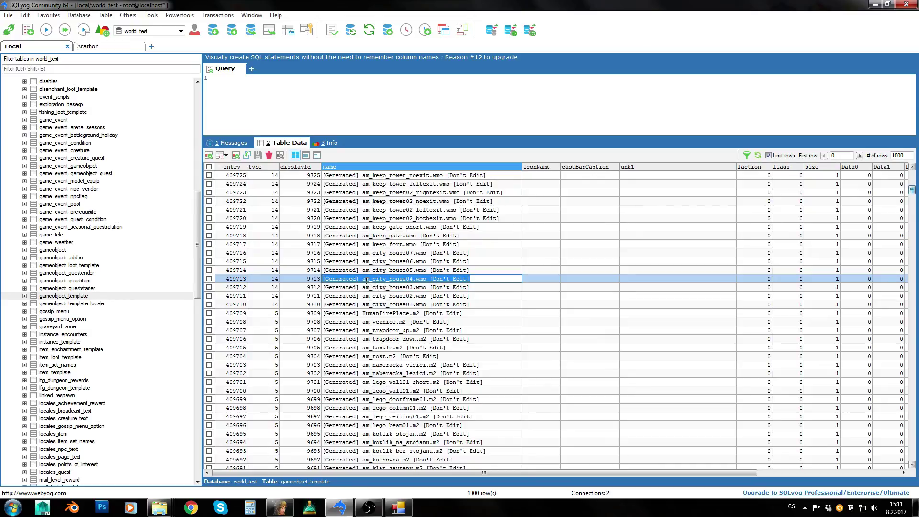
left_click_drag(363, 282, 481, 281)
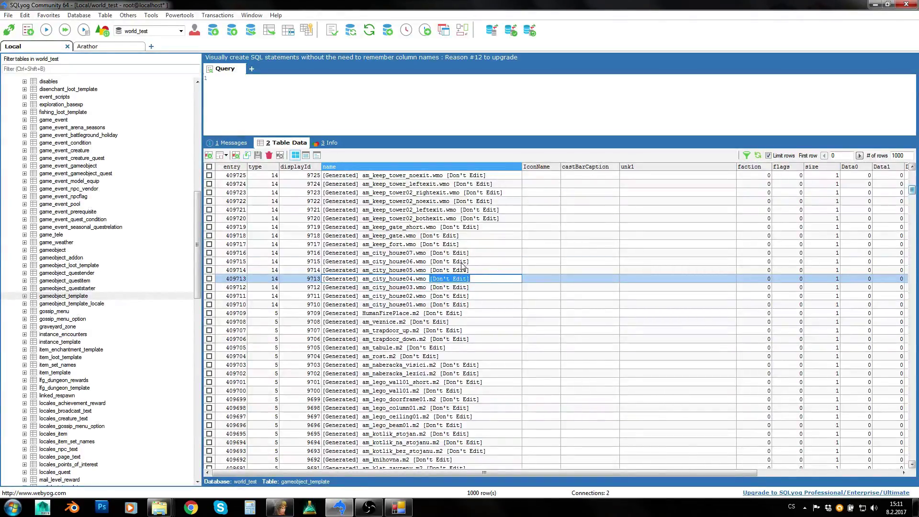
left_click(463, 268)
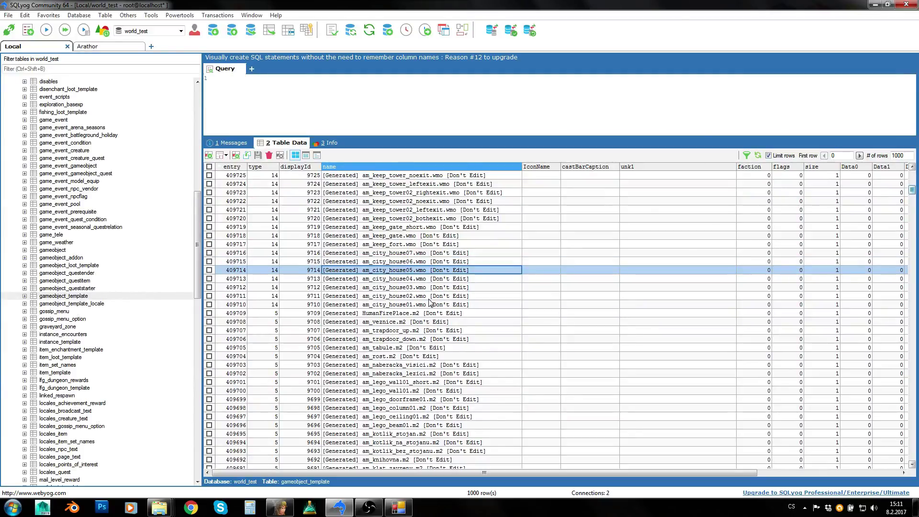
left_click(288, 293)
left_click(272, 313)
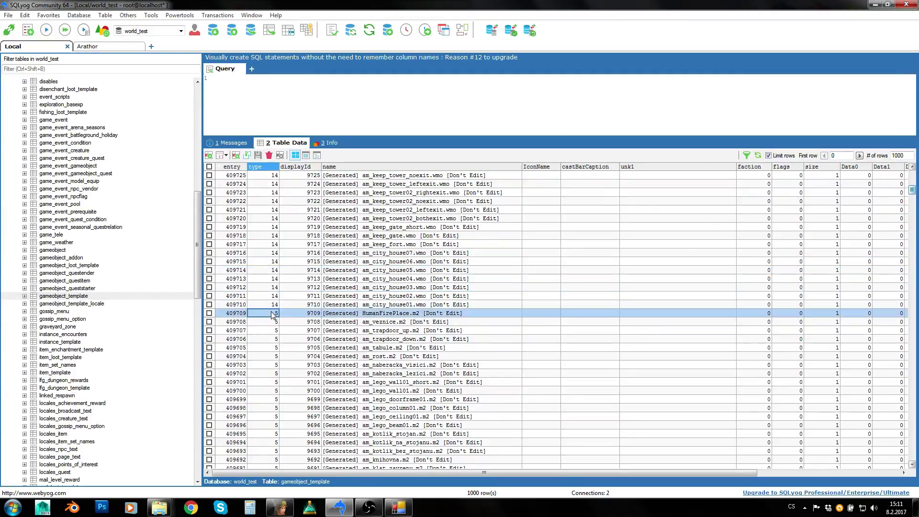
left_click(272, 303)
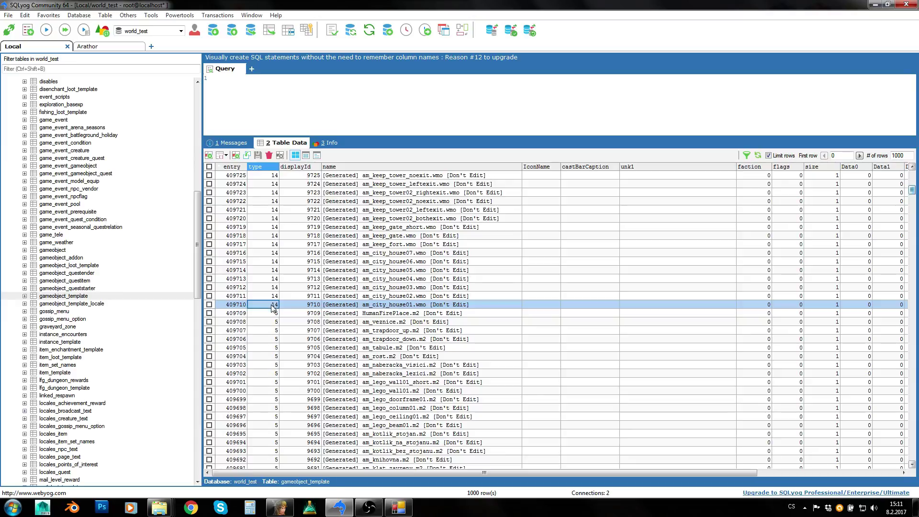
left_click(259, 314)
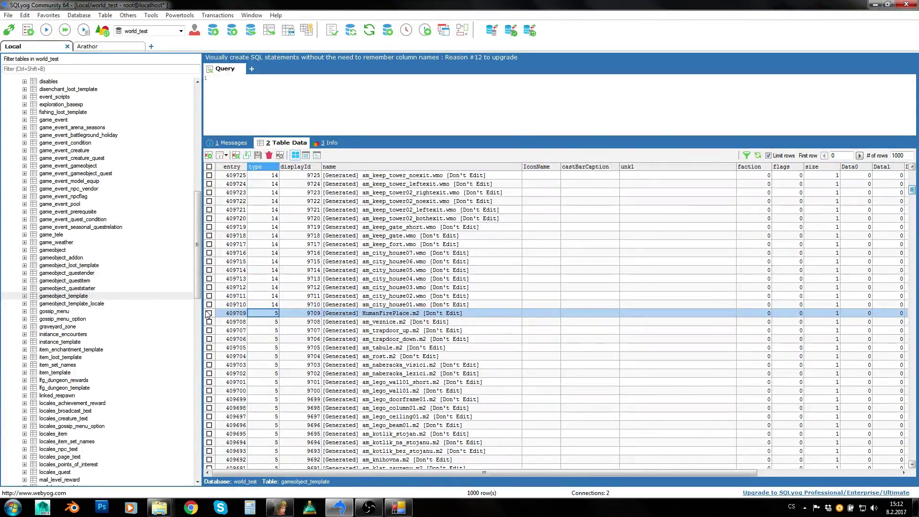
left_click(230, 315)
scroll(257, 322, "down", 1)
- Inspect entry 409709 and its displayId 9709, then select rows 409713 and 409731
double_click(234, 295)
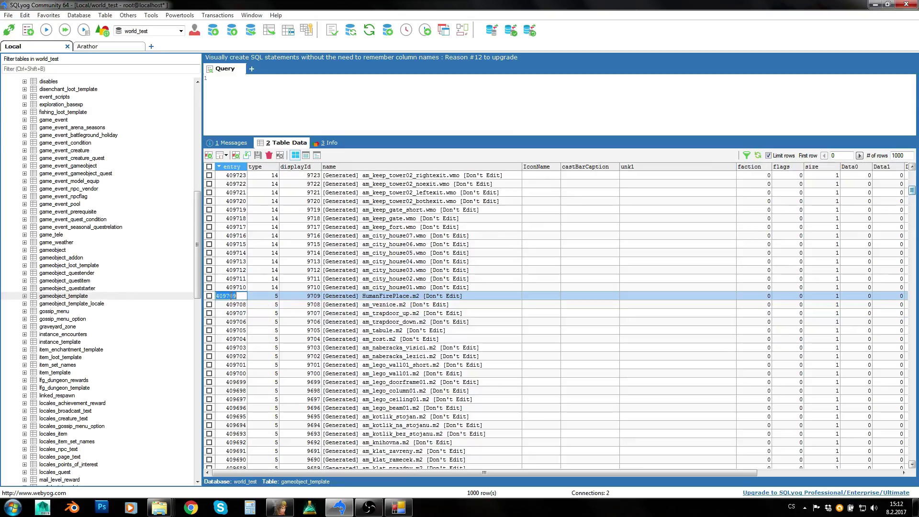
left_click_drag(243, 297, 223, 297)
left_click(301, 297)
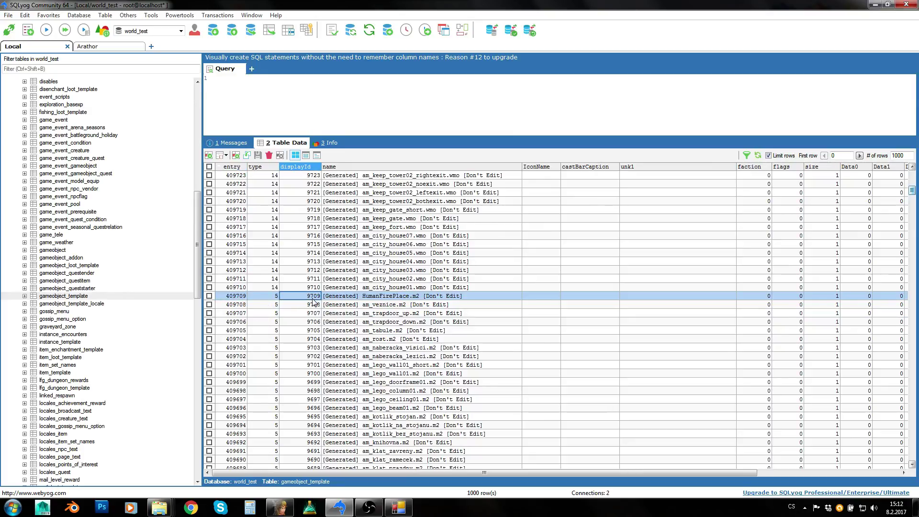
double_click(310, 295)
left_click(309, 261)
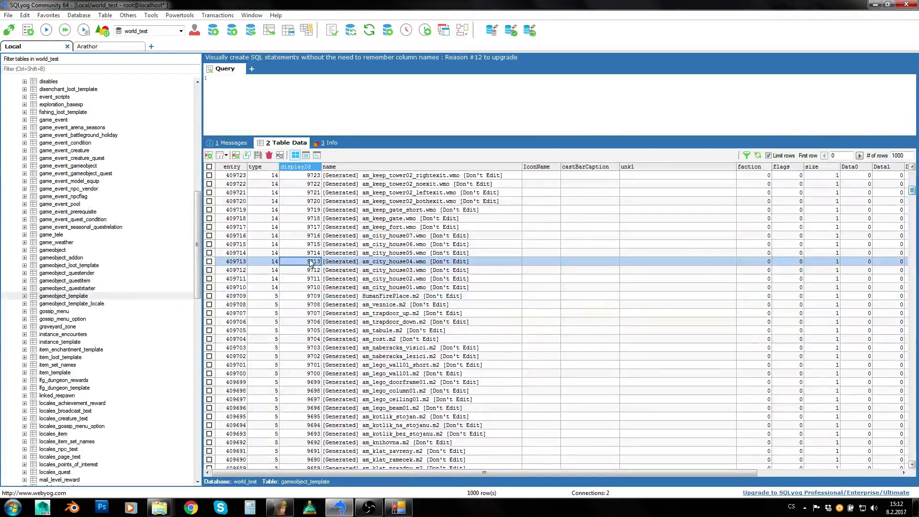
scroll(311, 264, "up", 3)
left_click(236, 186)
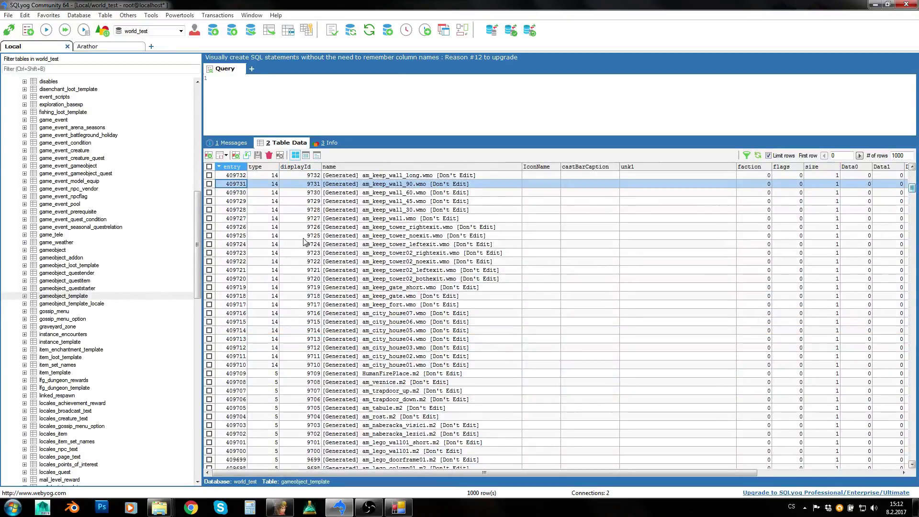
scroll(338, 250, "up", 3)
scroll(338, 251, "up", 5)
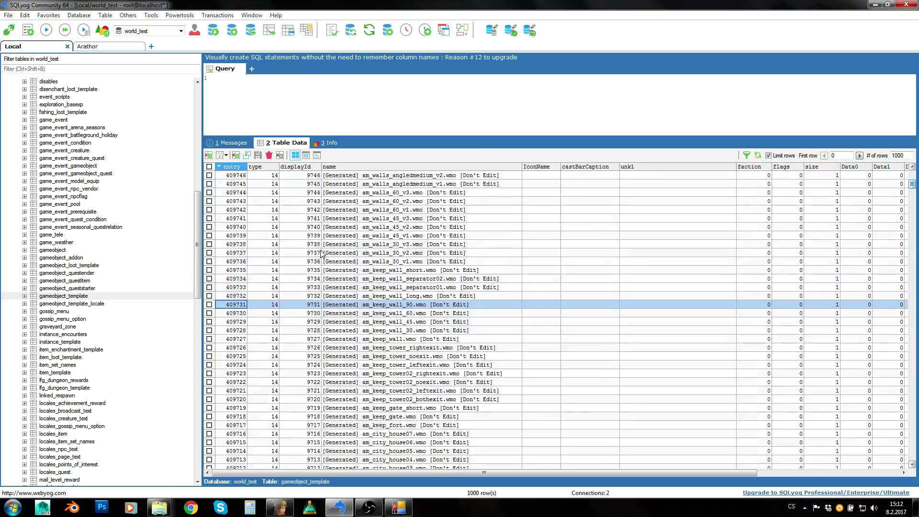
left_click_drag(478, 472, 499, 470)
- Check the Data22, Data4 and size cells of generated rows, including row 409731
left_click(631, 261)
left_click(434, 261)
scroll(437, 333, "up", 1)
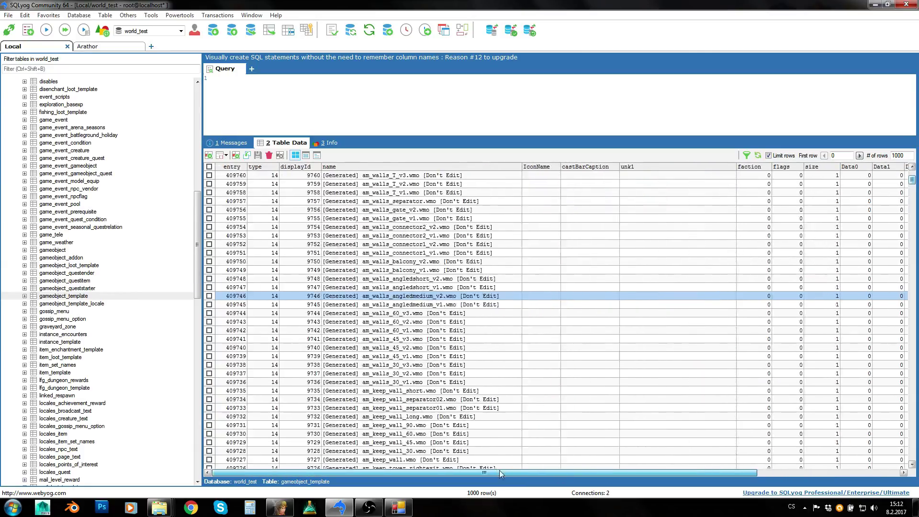
left_click(814, 245)
scroll(814, 258, "down", 2)
left_click(824, 376)
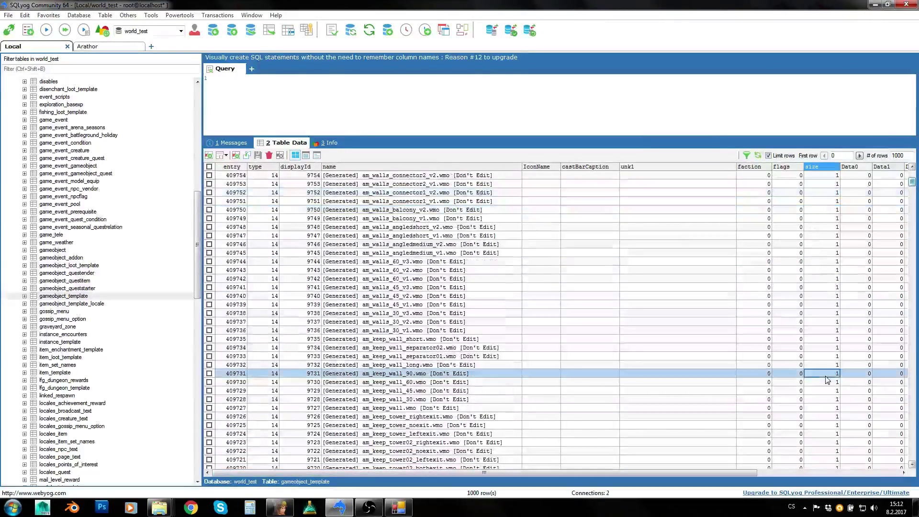
scroll(824, 371, "down", 2)
scroll(696, 339, "down", 2)
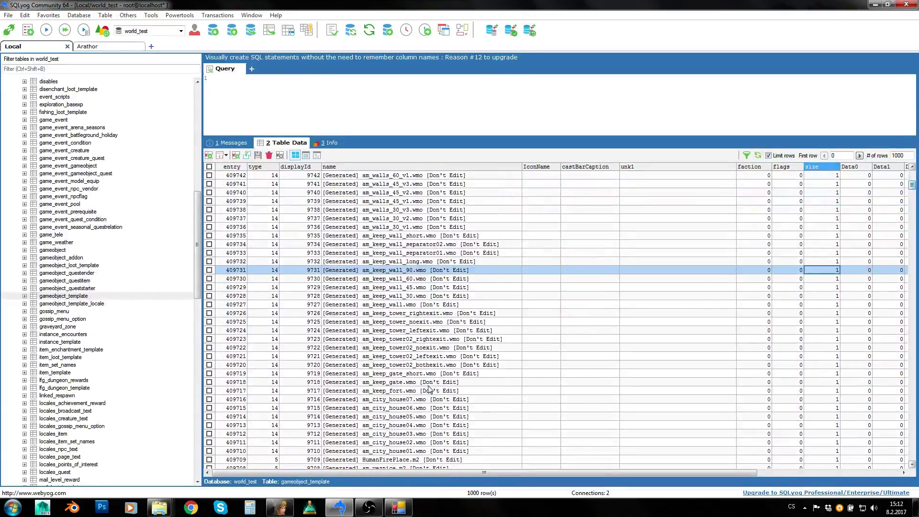
- Check the names of generated rows 409716, 409710 and 409712
left_click(431, 391)
left_click(413, 400)
scroll(413, 401, "down", 1)
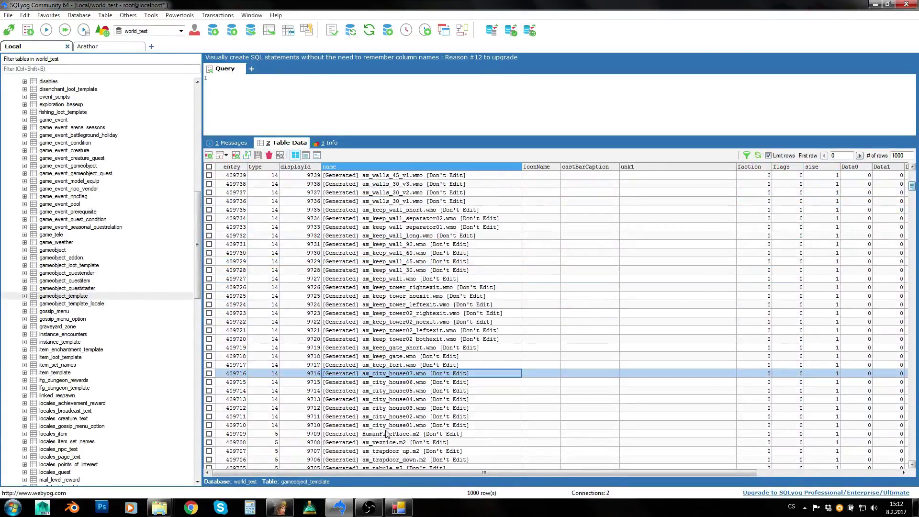
left_click(389, 426)
left_click(424, 426)
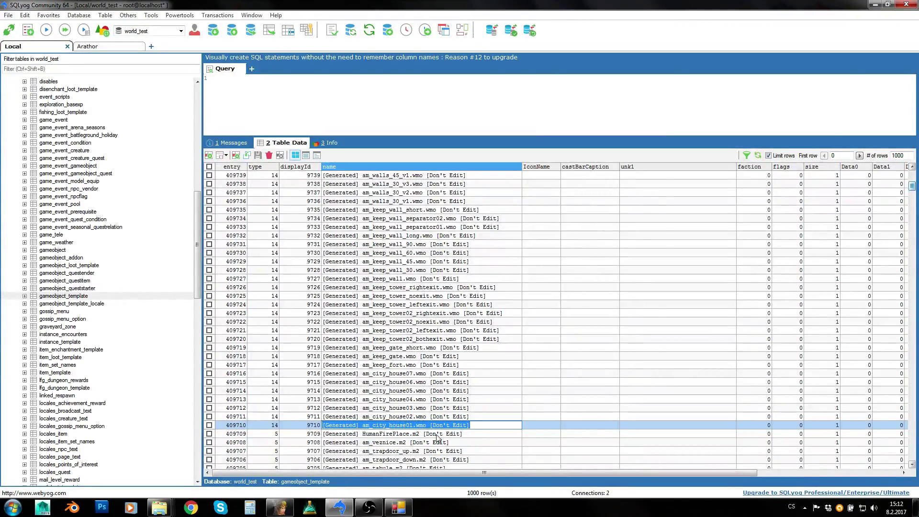
left_click(408, 409)
scroll(408, 406, "down", 1)
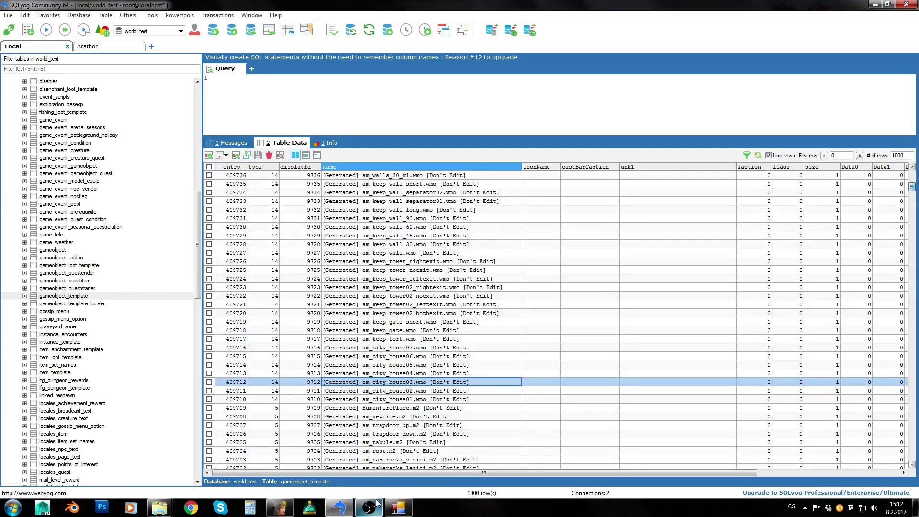
scroll(407, 409, "down", 1)
- Open the (listfile) from the GobGenerator folder in WordPad
left_click(402, 509)
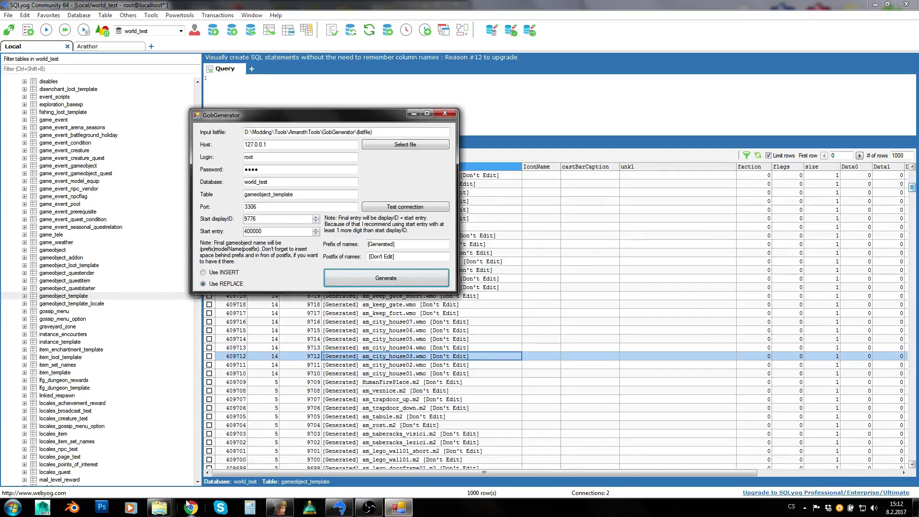
mouse_move(171, 511)
left_click(63, 457)
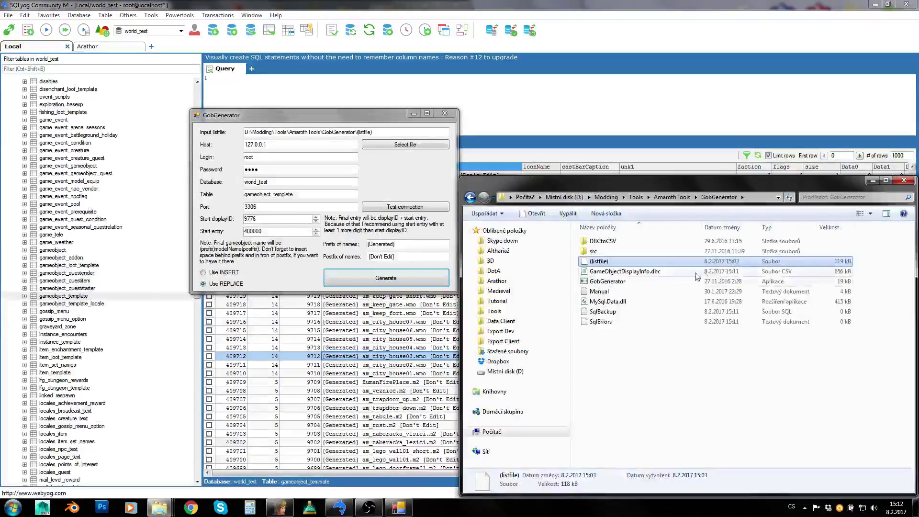
double_click(604, 262)
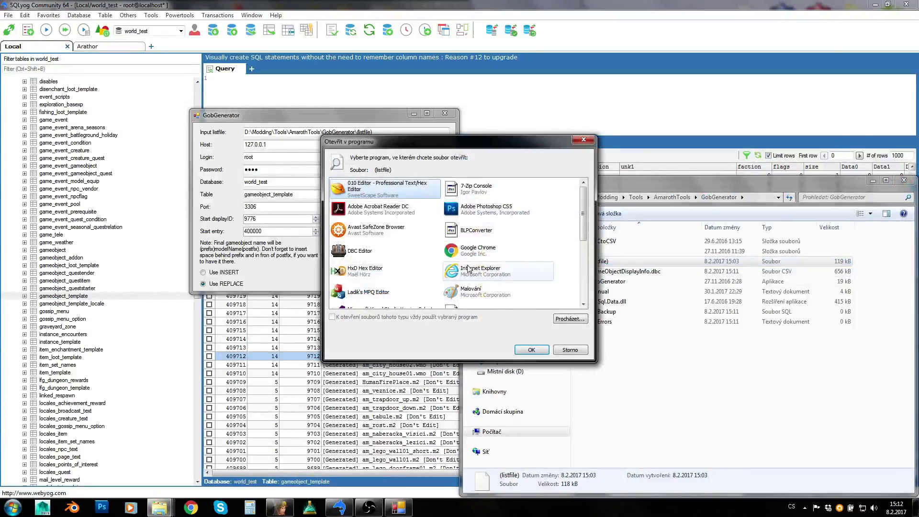
scroll(418, 302, "down", 5)
left_click(471, 296)
left_click(530, 349)
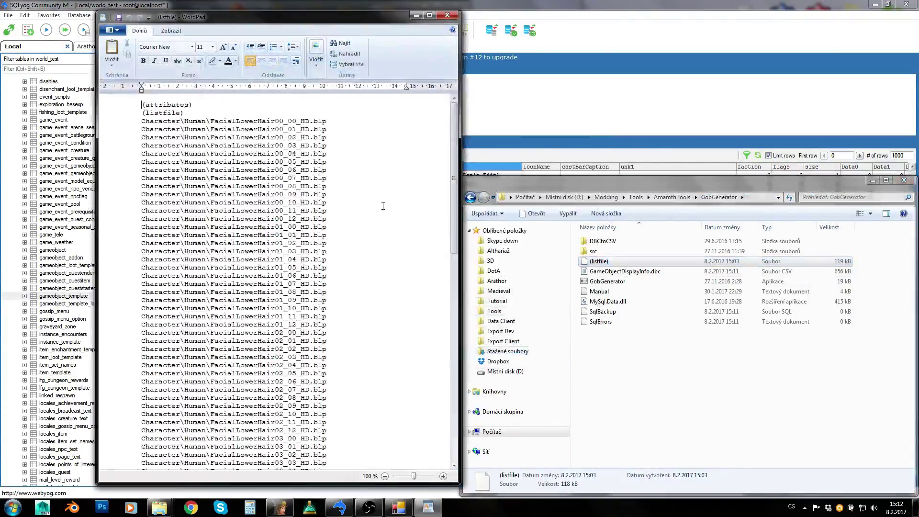
- Scroll through the listfile's custom M2 and WMO paths, highlighting the am_rost.m2 entry
left_click_drag(310, 137, 332, 137)
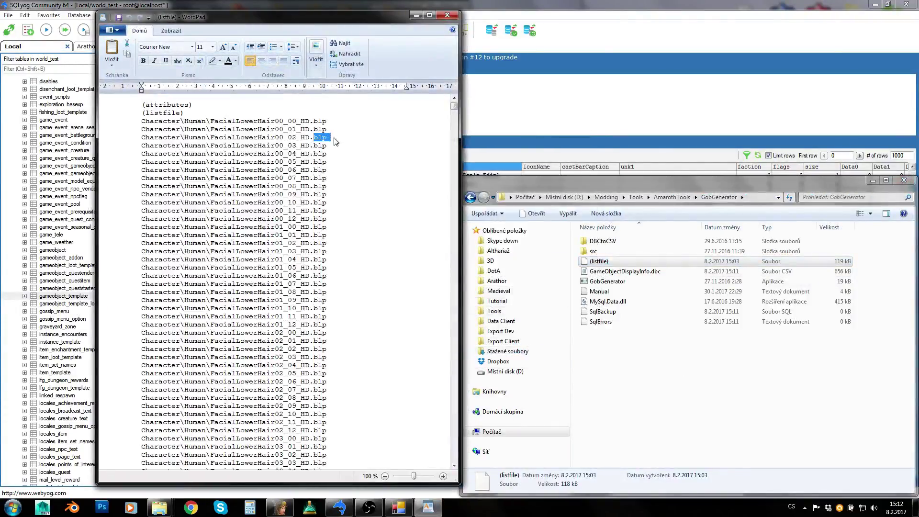
left_click(455, 122)
left_click_drag(454, 122, 440, 397)
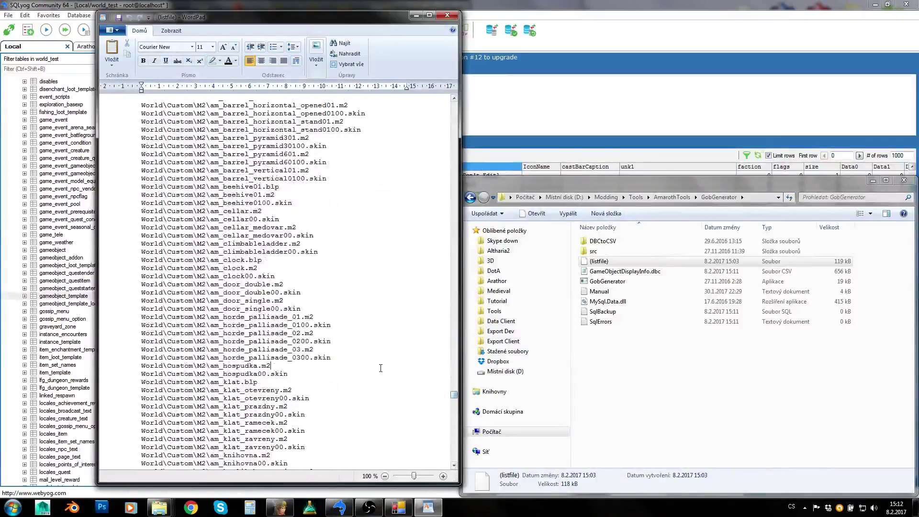
left_click(340, 341)
scroll(331, 345, "down", 15)
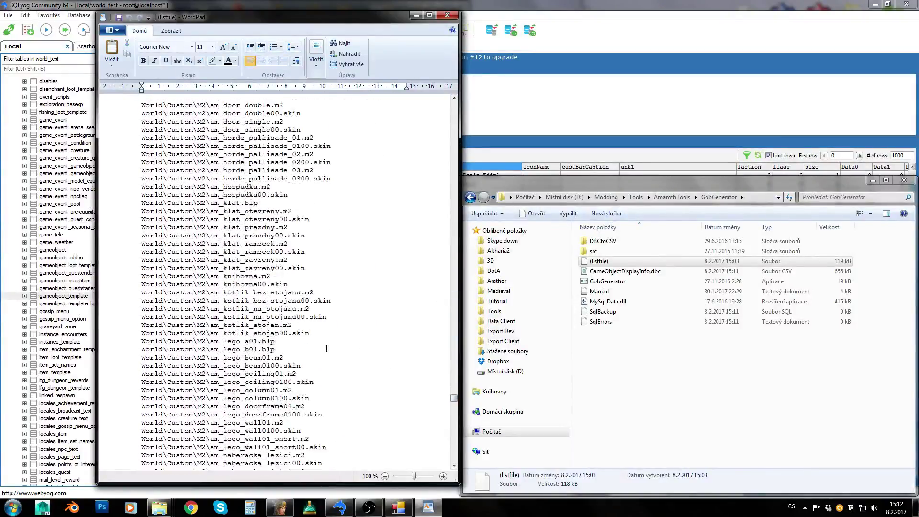
scroll(324, 348, "down", 6)
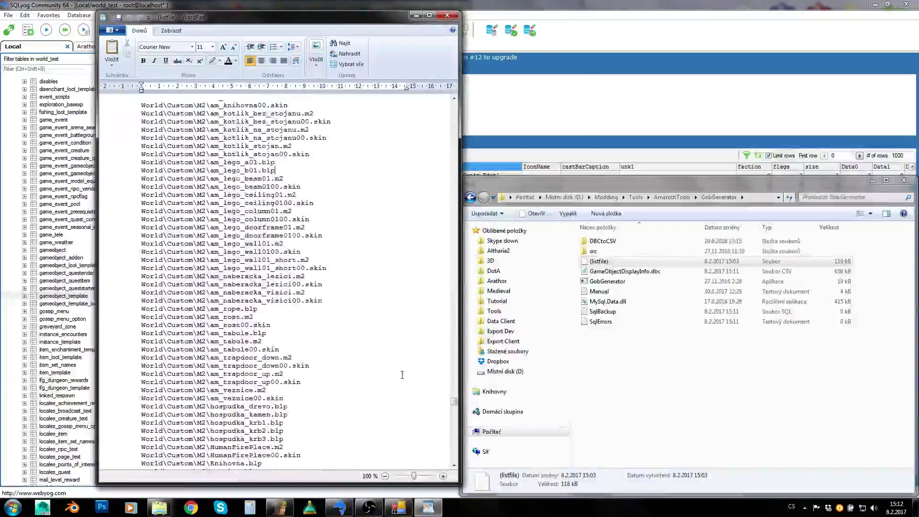
left_click(260, 317)
left_click_drag(260, 317, 127, 314)
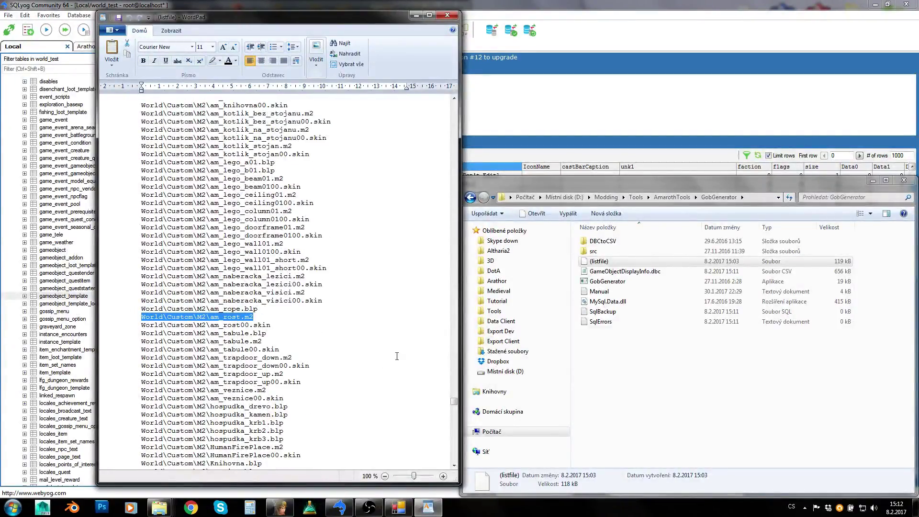
scroll(322, 321, "down", 20)
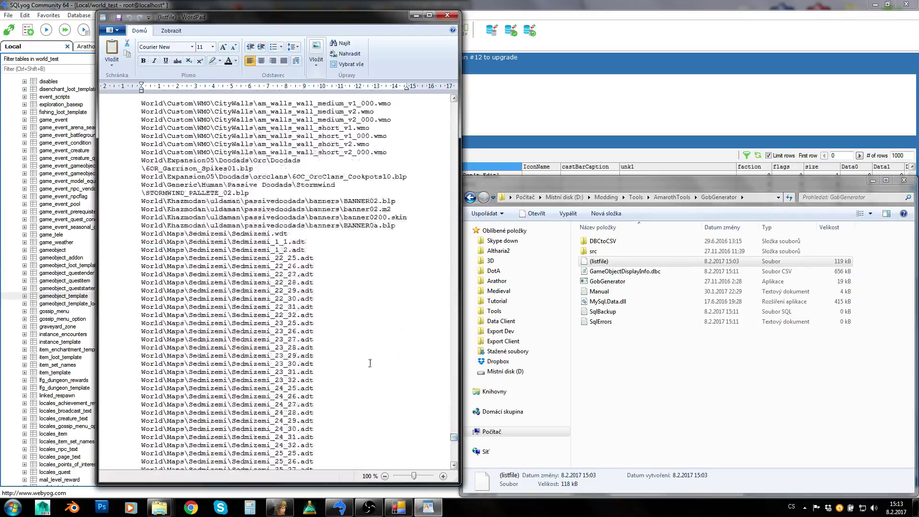
scroll(324, 325, "up", 3)
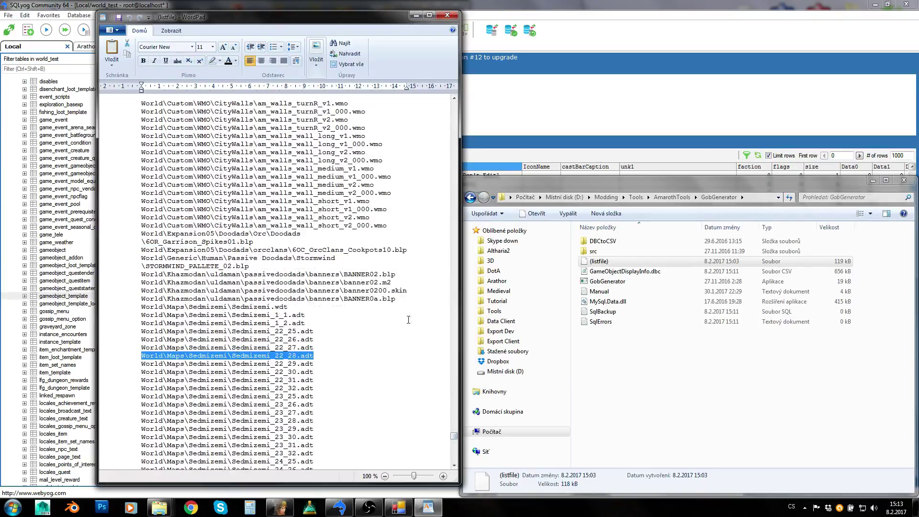
scroll(409, 320, "up", 7)
left_click_drag(391, 348, 130, 348)
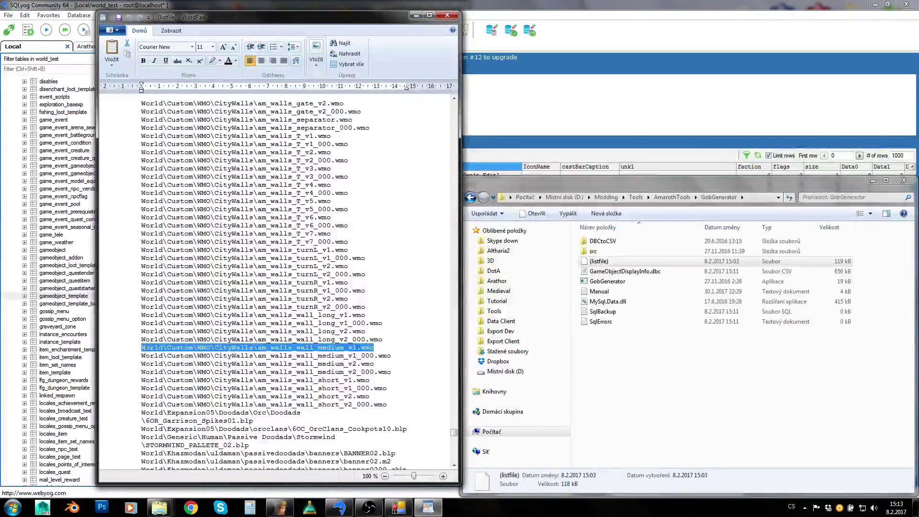
left_click(447, 15)
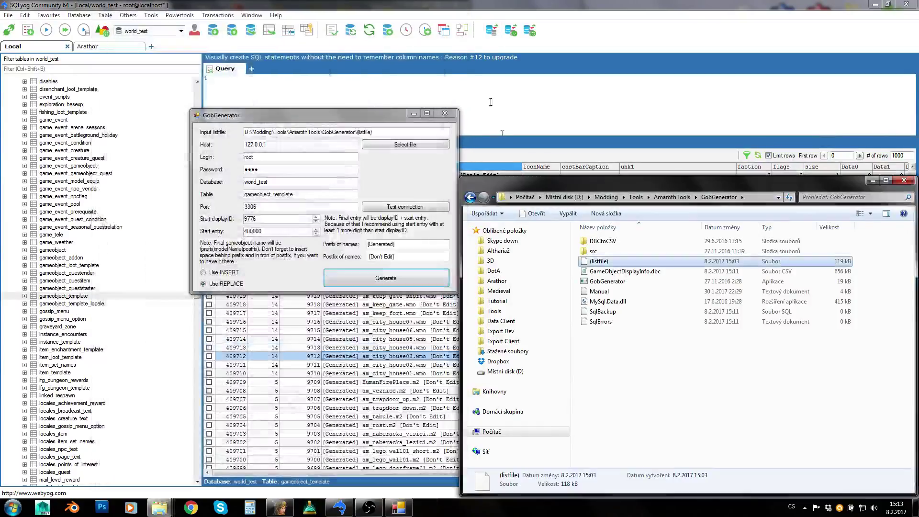
double_click(623, 271)
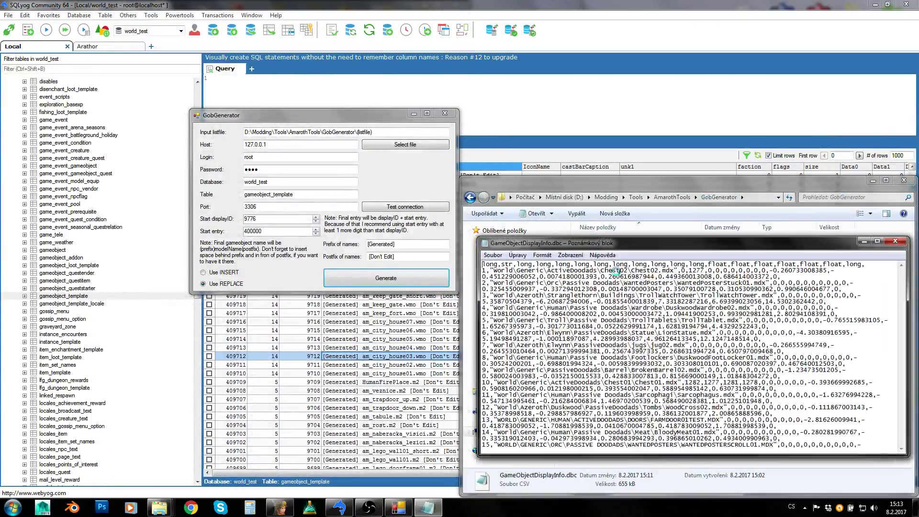
left_click_drag(900, 277, 901, 438)
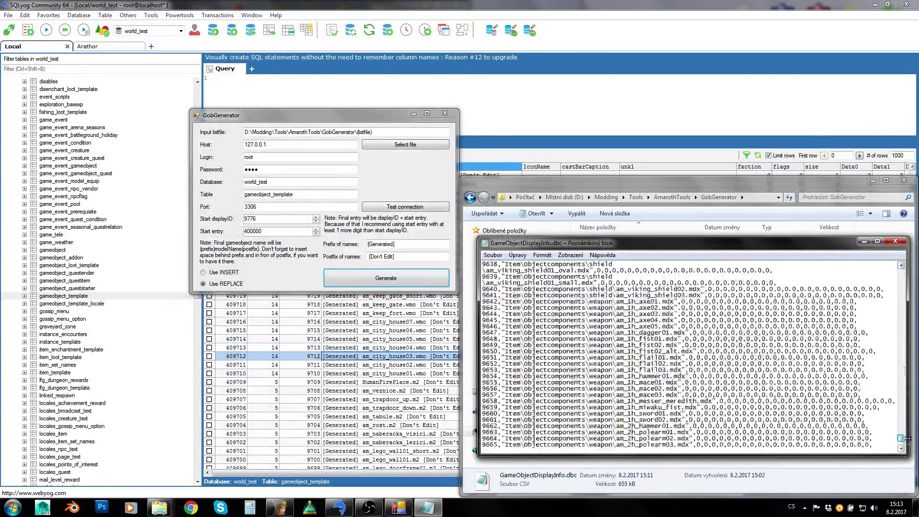
scroll(614, 393, "down", 3)
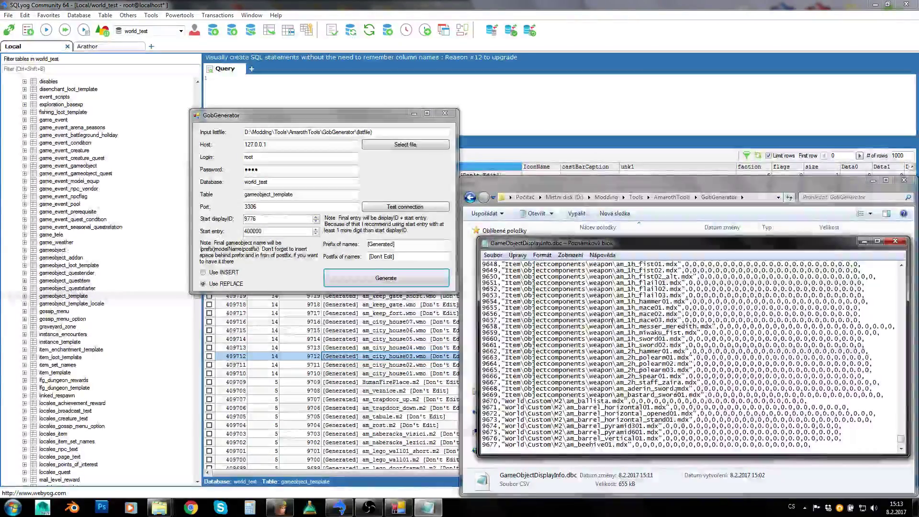
double_click(684, 388)
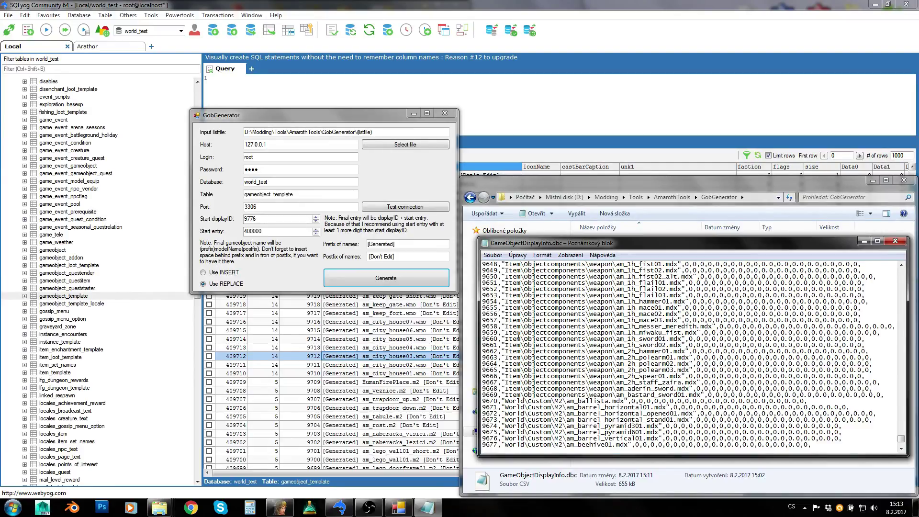
left_click_drag(519, 335, 677, 327)
left_click(622, 359)
scroll(621, 359, "down", 15)
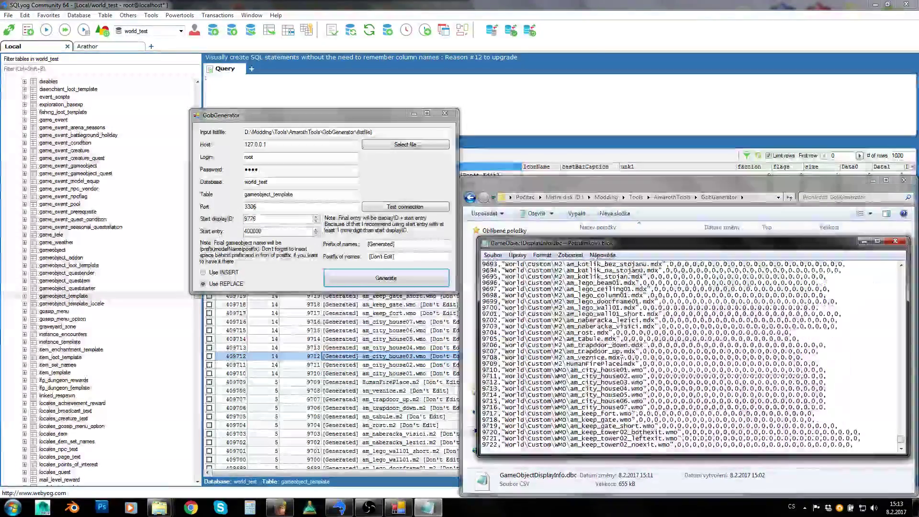
scroll(622, 359, "down", 18)
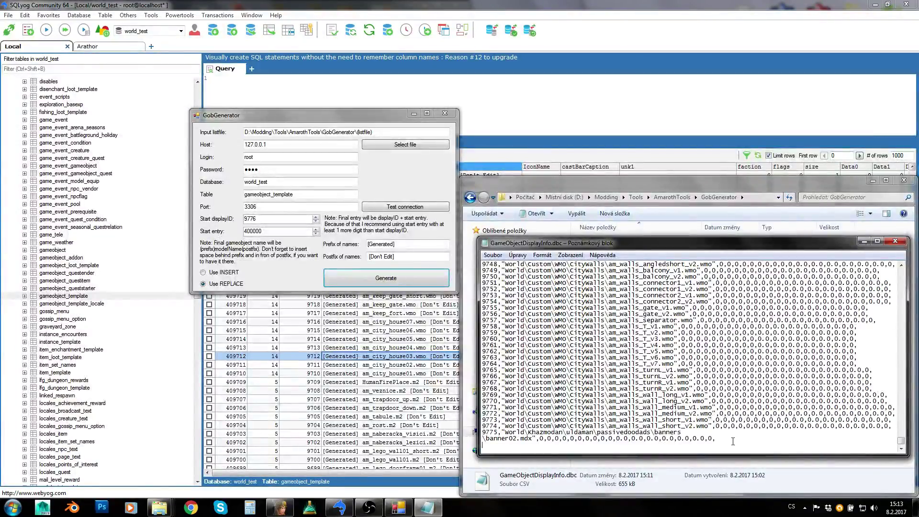
scroll(628, 389, "up", 2)
left_click(895, 241)
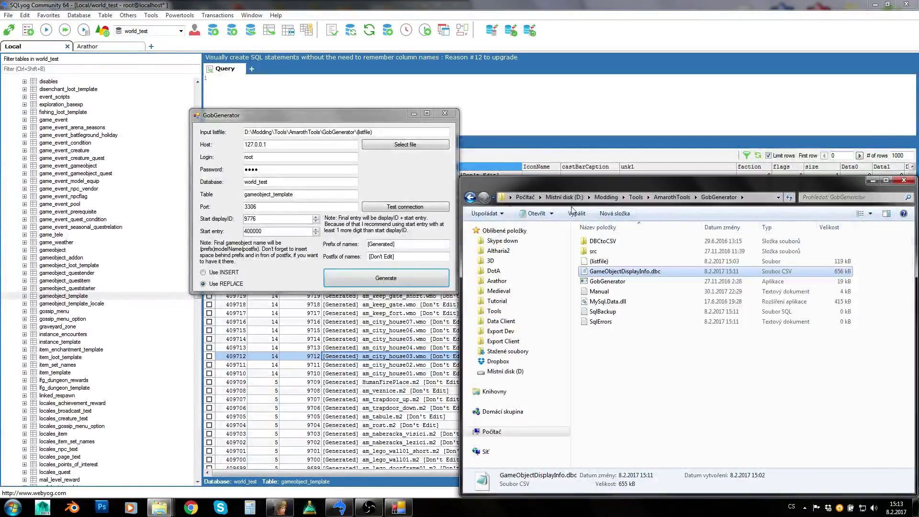
- Convert GameObjectDisplayInfo CSV back to DBC and open the new DBC in DBC Editor
right_click(614, 274)
mouse_move(663, 124)
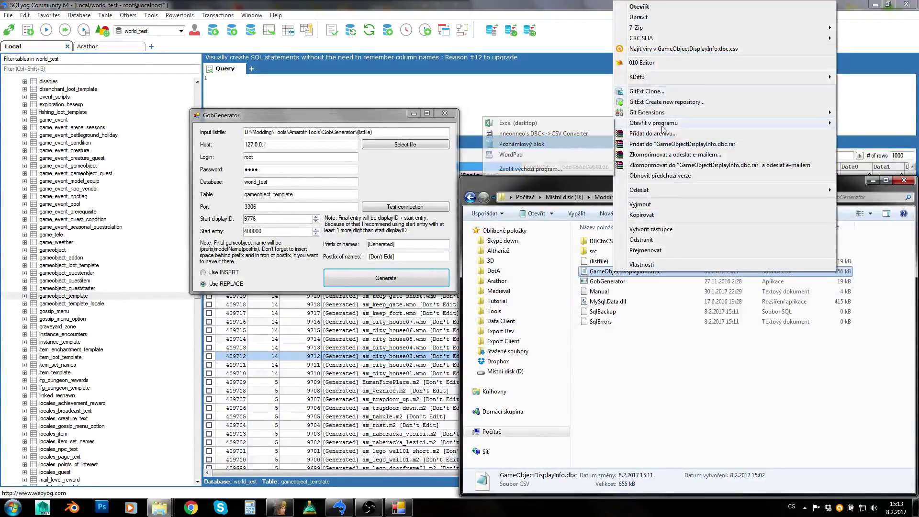
left_click(553, 134)
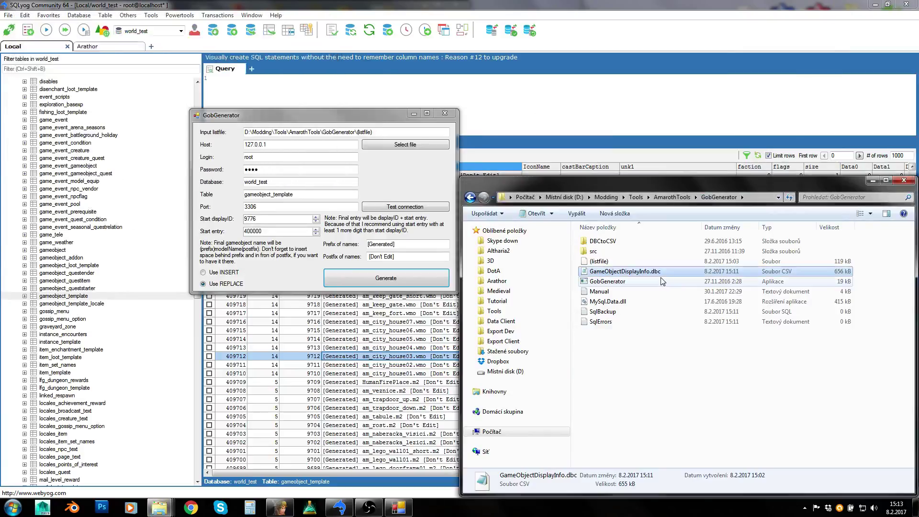
left_click(621, 272)
right_click(621, 273)
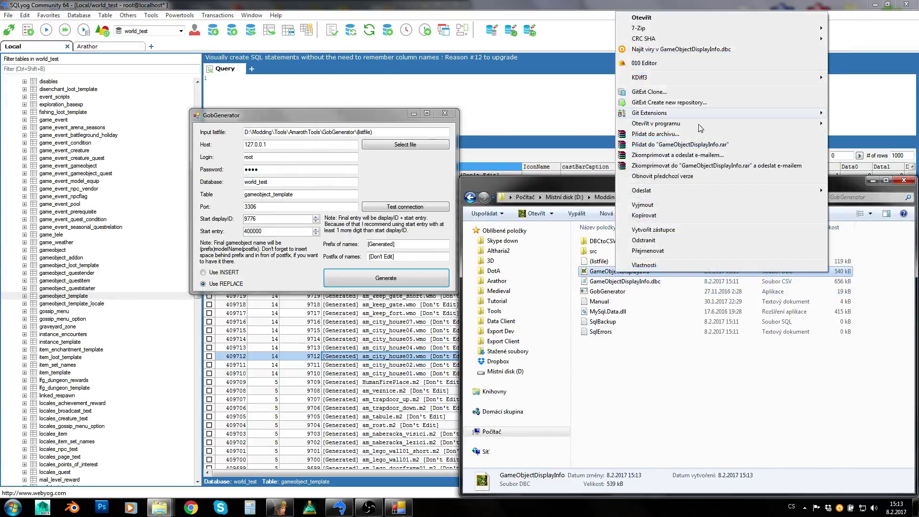
mouse_move(676, 124)
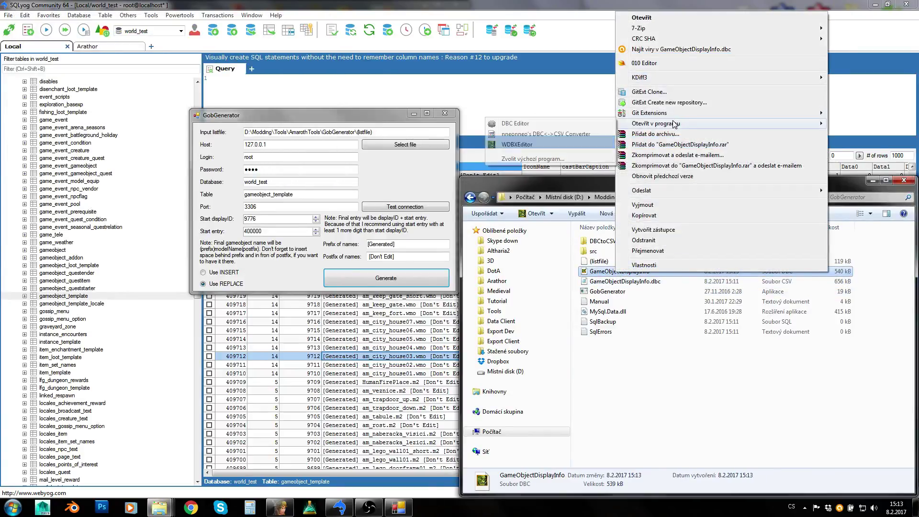
left_click(534, 124)
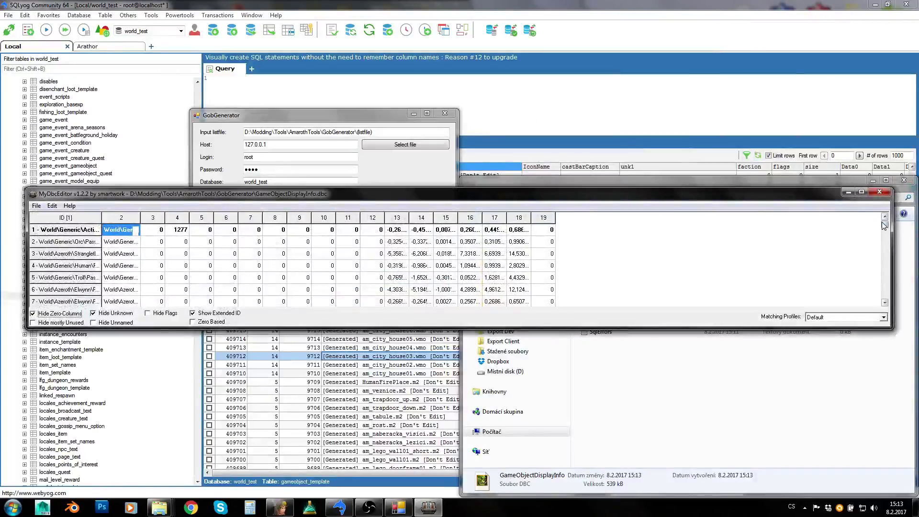
- Inspect new rows 9773 and 9774 with paths widened, scan up to 9717, then close
left_click_drag(885, 226, 886, 308)
left_click(126, 266)
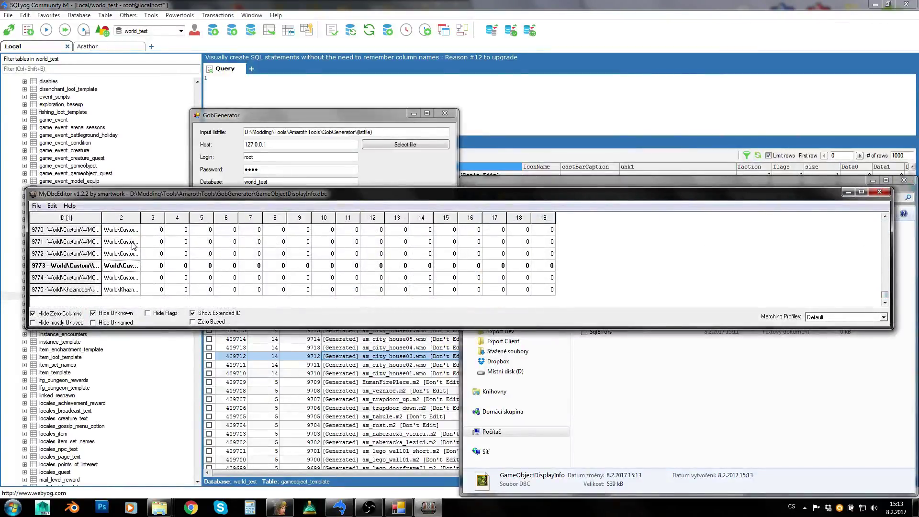
double_click(142, 217)
left_click(169, 281)
key("Page_Up")
key("Page_Up")
key("Page_Up")
key("Page_Up")
key("Page_Up")
key("Page_Up")
key("Page_Up")
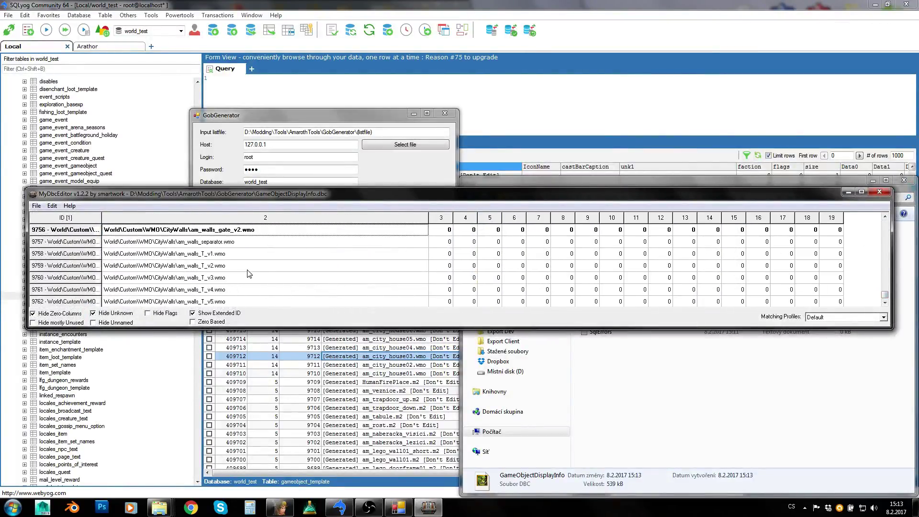
key("Up")
key("Up")
key("Up")
key("Up")
key("Up")
key("Up")
key("Up")
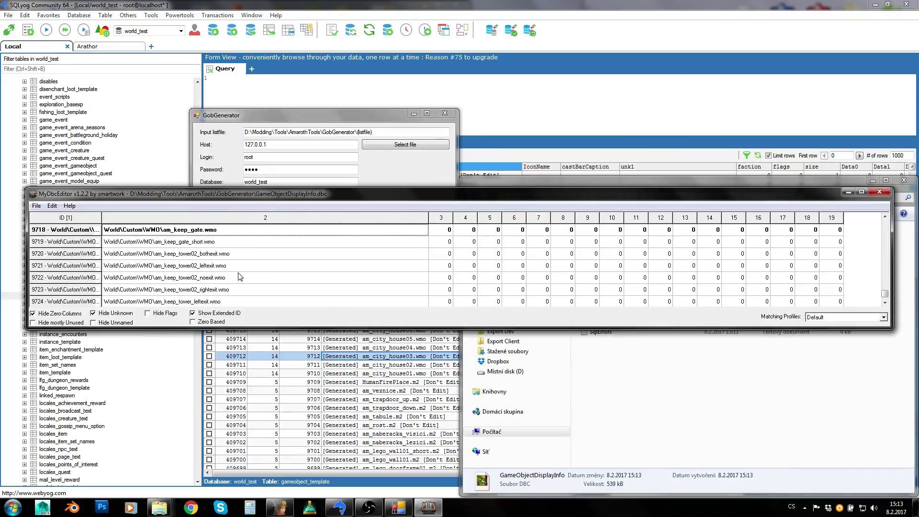
scroll(238, 273, "up", 2)
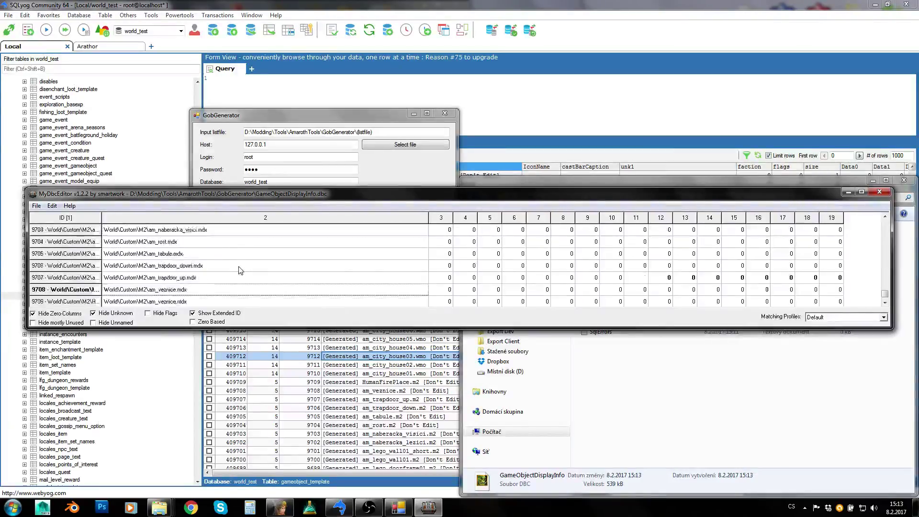
left_click(879, 191)
- Close the DBC editor and GobGenerator, then permanently delete the new DBC and old listfile
left_click(598, 262)
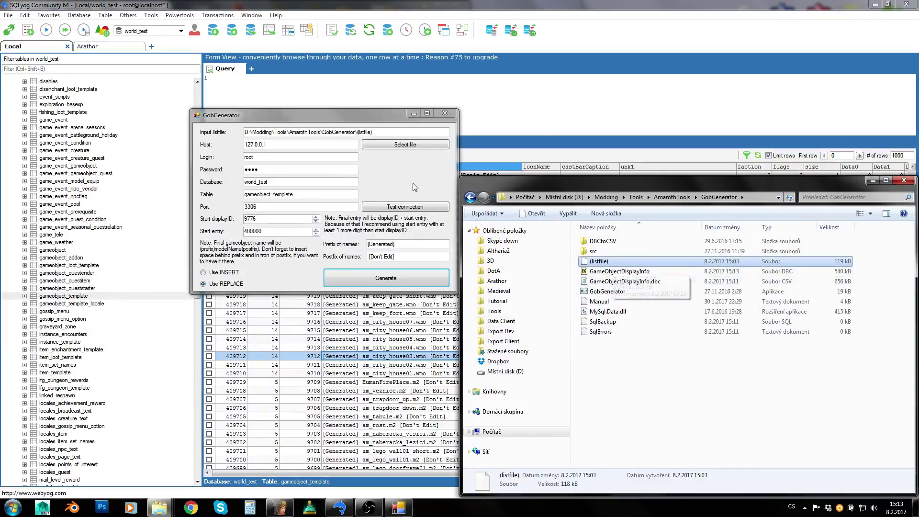
left_click(445, 113)
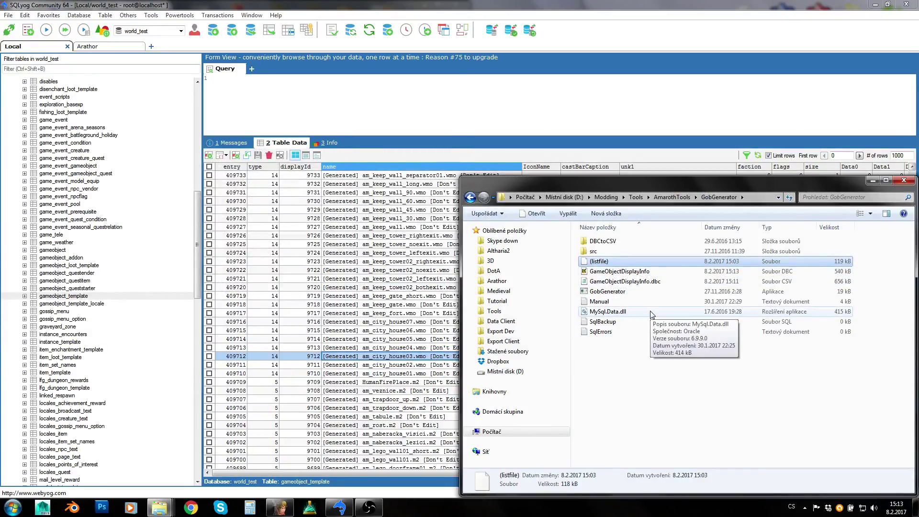
left_click(606, 271)
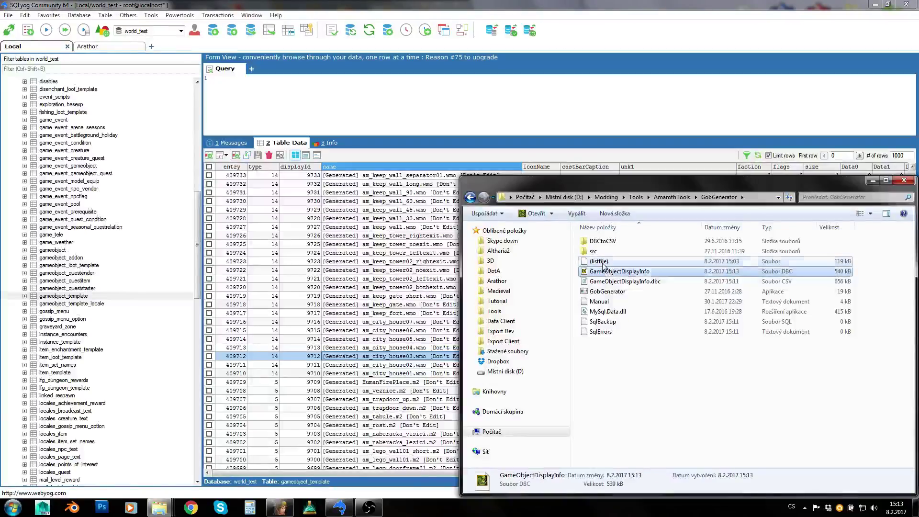
left_click(604, 263, "ctrl")
key("shift+Delete")
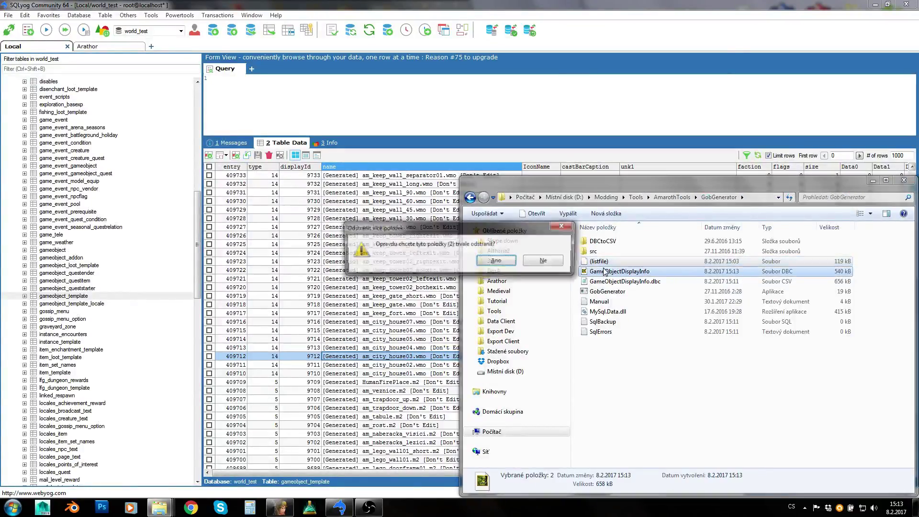
key("Return")
- Open lichking.MPQ from the Data folder and extract its (listfile) into GobGenerator
mouse_move(178, 508)
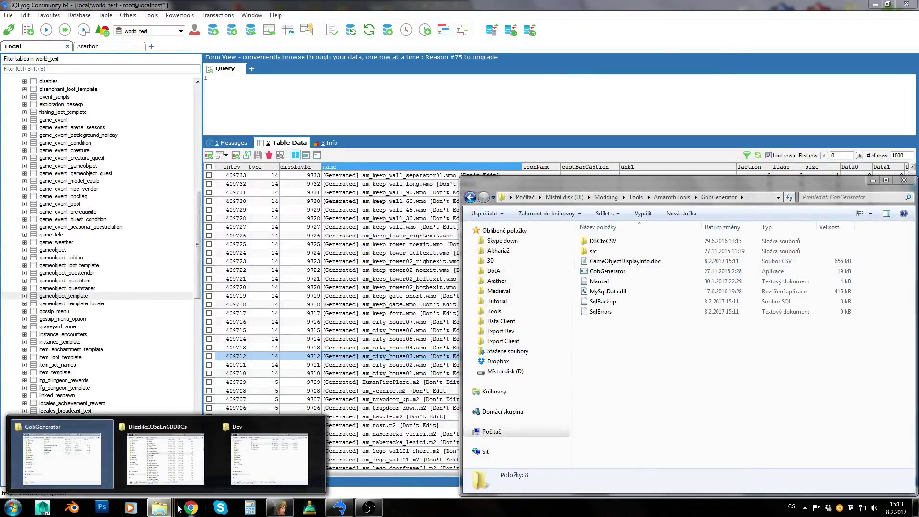
left_click(269, 455)
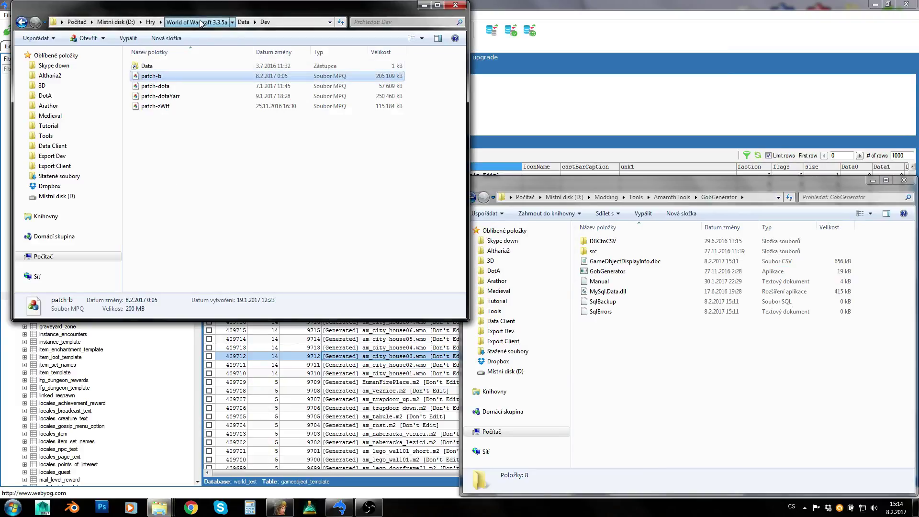
left_click(243, 21)
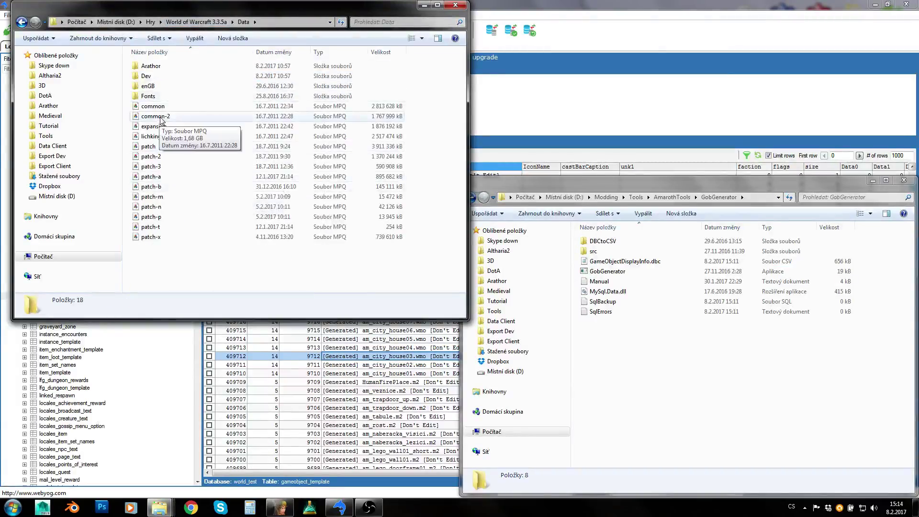
double_click(153, 138)
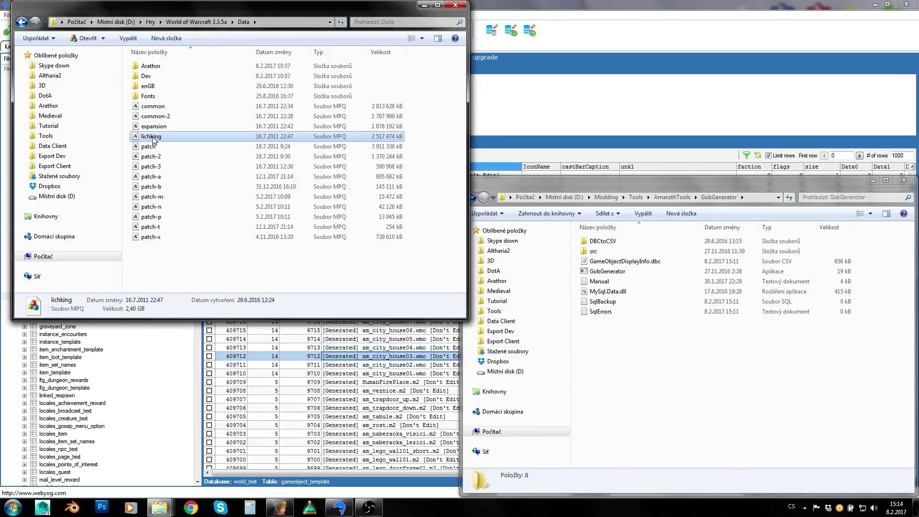
left_click_drag(396, 214, 673, 376)
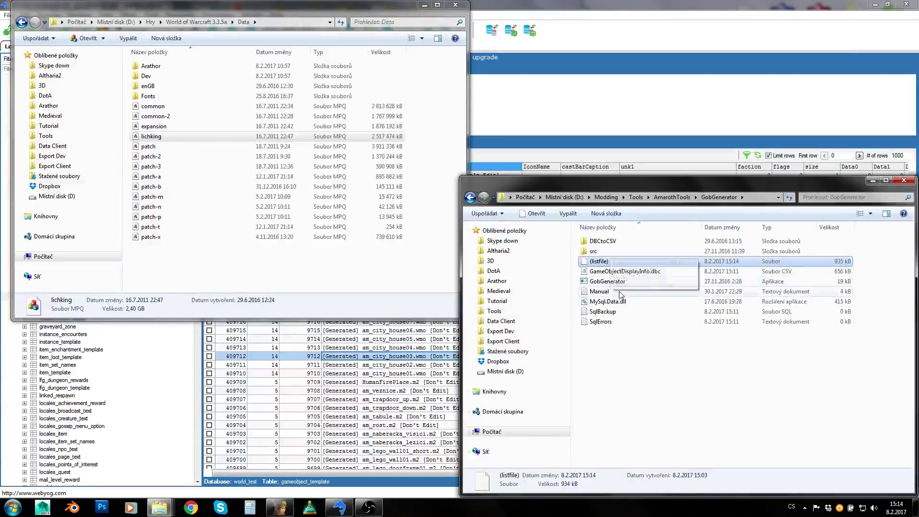
- Launch GobGenerator with the extracted (listfile) selected, then close it
double_click(618, 283)
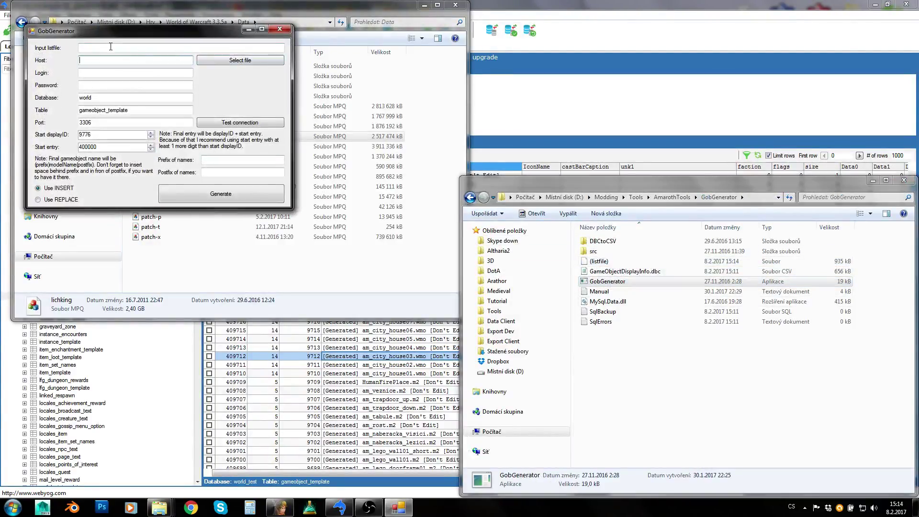
left_click(598, 261)
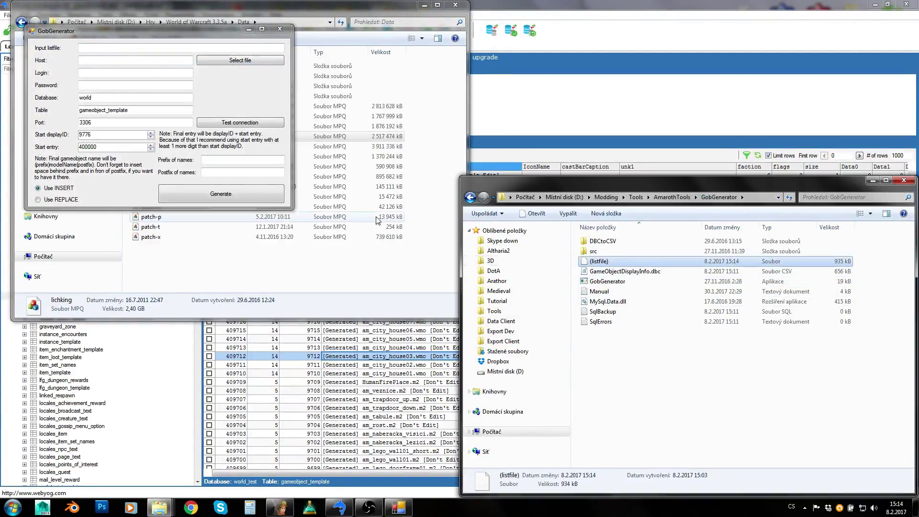
left_click(280, 28)
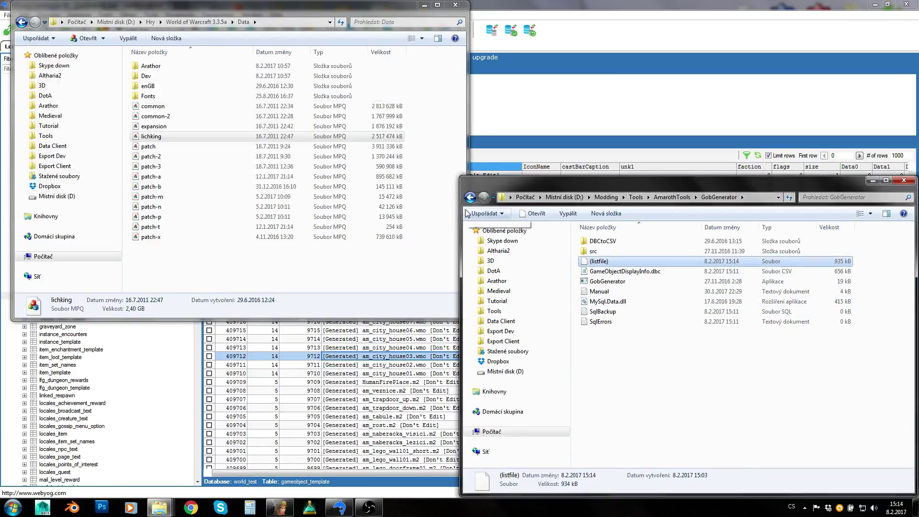
- Select the archives common through patch-3 in Data, then reselect the (listfile) in GobGenerator
left_click(153, 106)
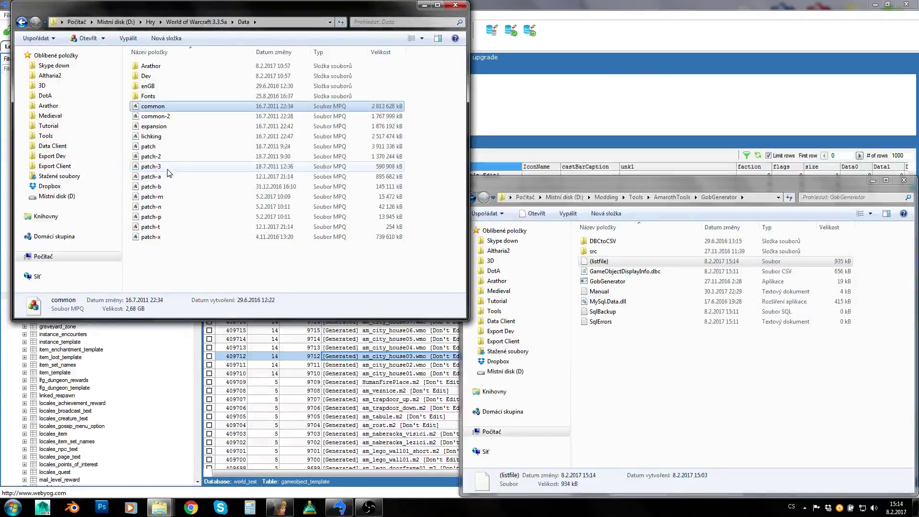
left_click(169, 166, "shift")
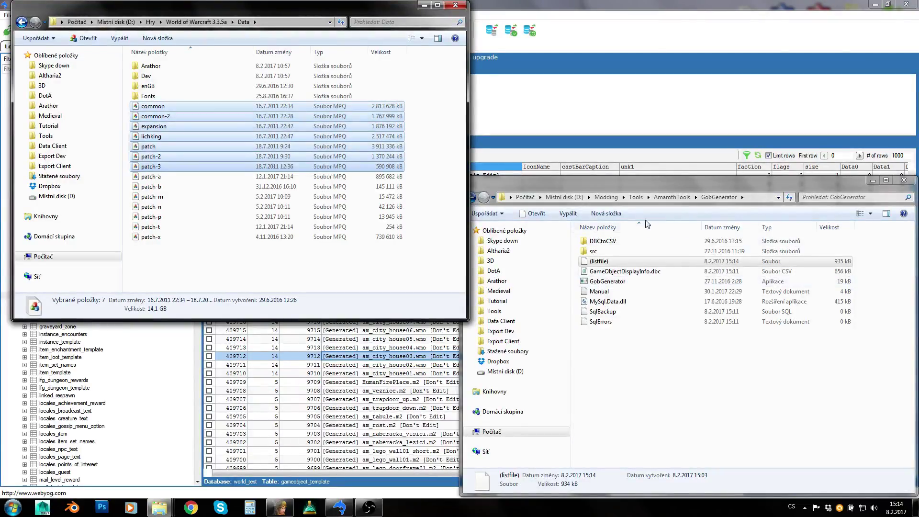
left_click(640, 361)
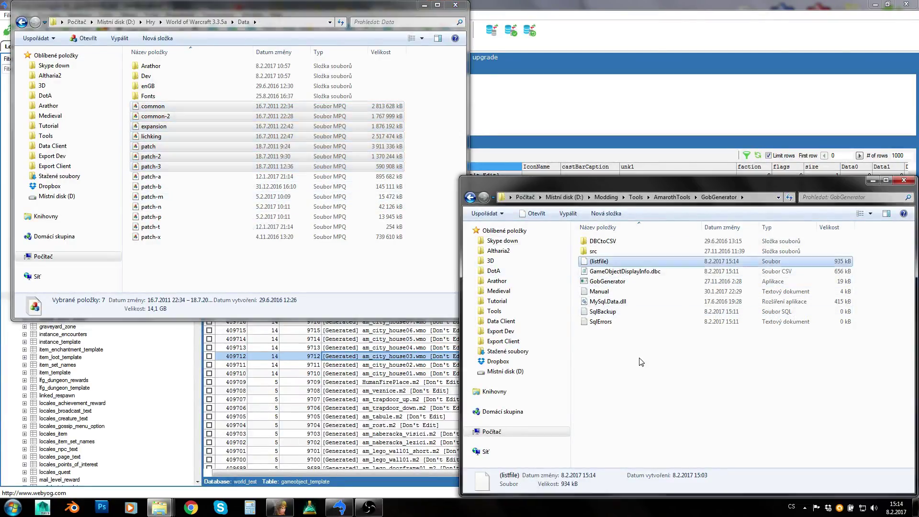
left_click(612, 262)
- Go up to AmarothTools, launch AmarothsToolkit.exe from its folder, and move its window right
key("BackSpace")
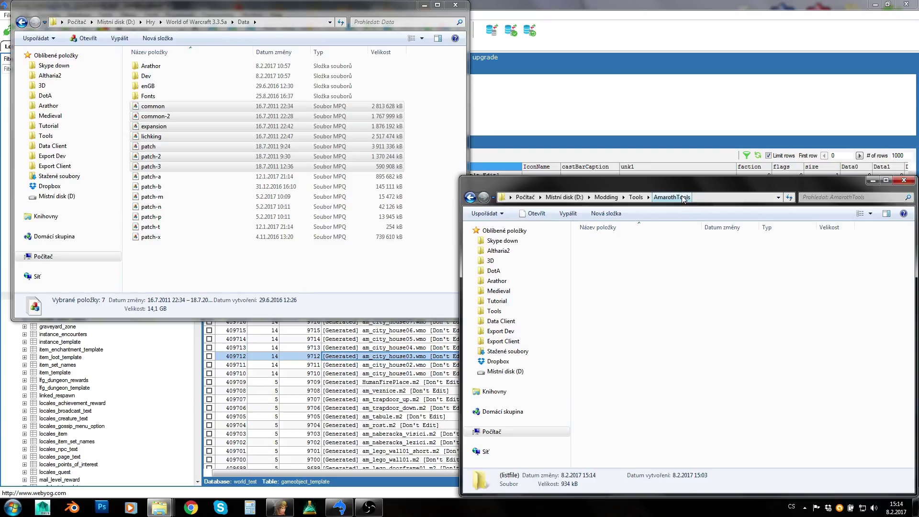
double_click(622, 251)
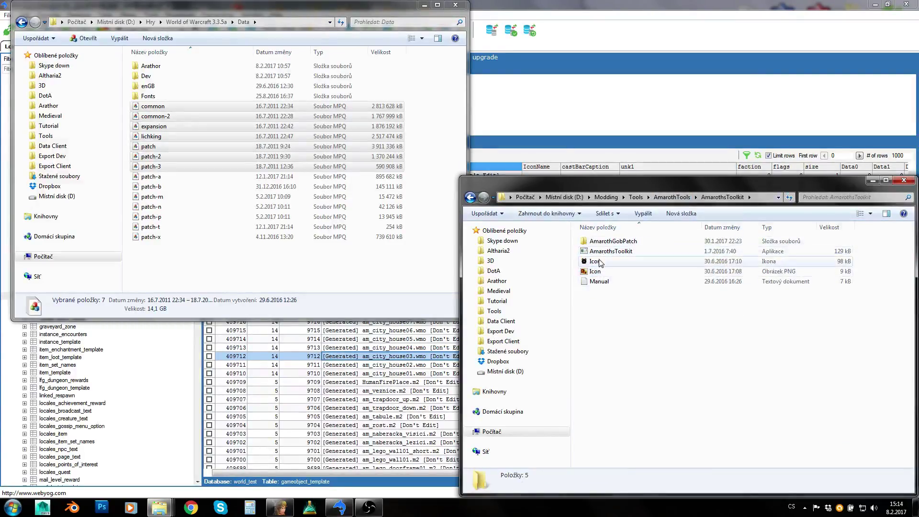
left_click(607, 254)
double_click(599, 252)
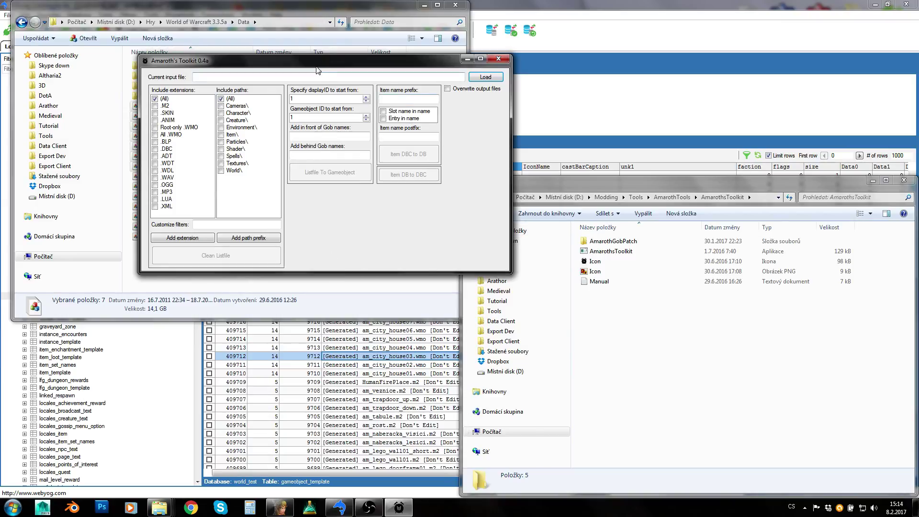
left_click_drag(317, 69, 408, 76)
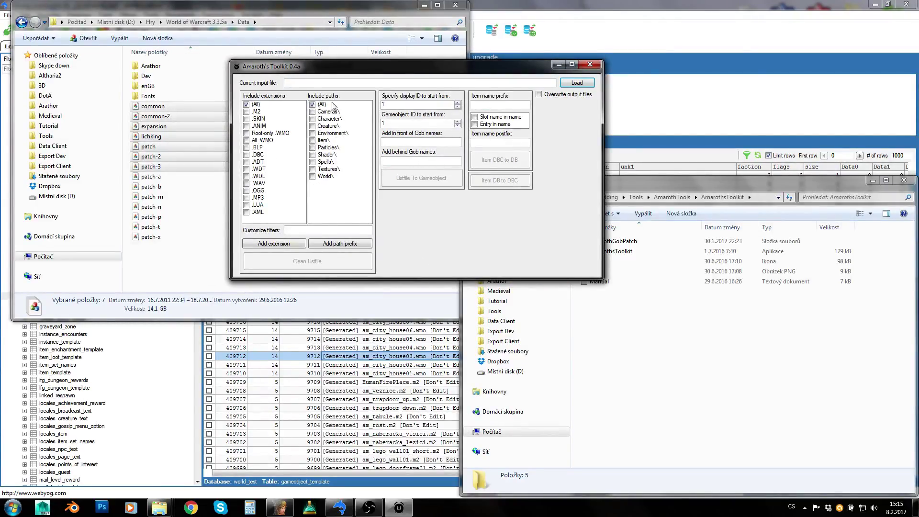
- Close Amaroth's Toolkit and reopen the GobGenerator folder via AmarothTools
left_click(590, 64)
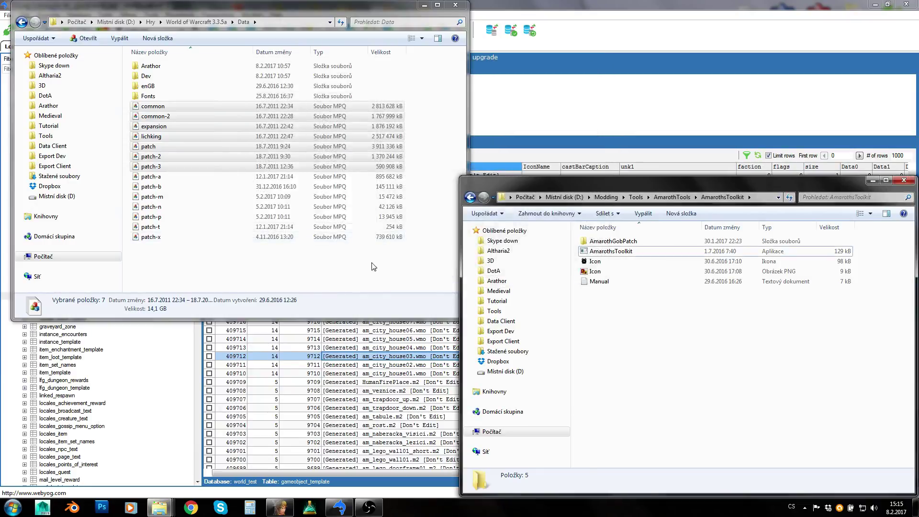
left_click(673, 197)
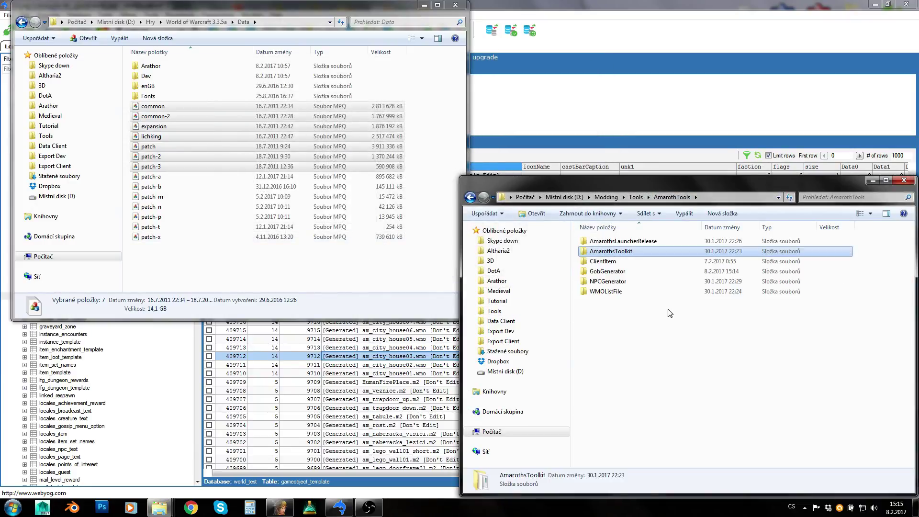
double_click(623, 271)
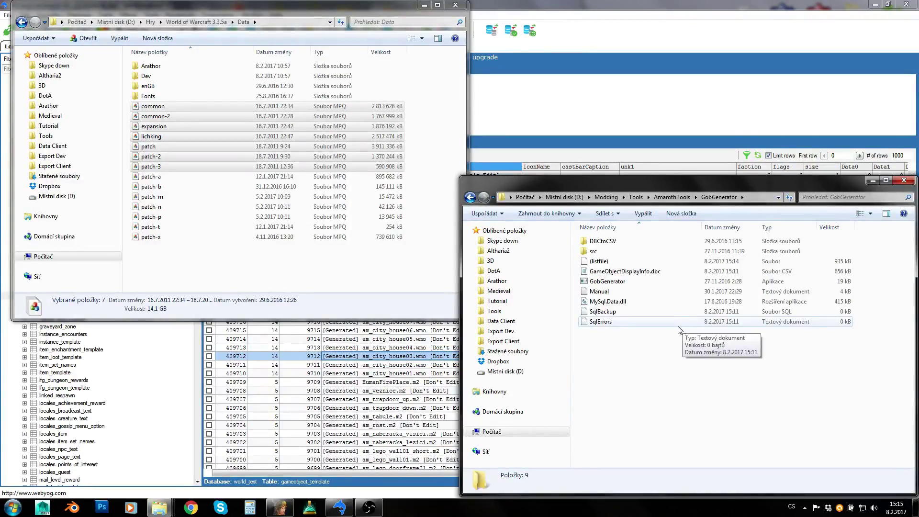
- Scroll the gameobject_template grid up from entry 409729 to the top, then minimize SQLyog
left_click(306, 364)
left_click(302, 210)
scroll(316, 263, "up", 5)
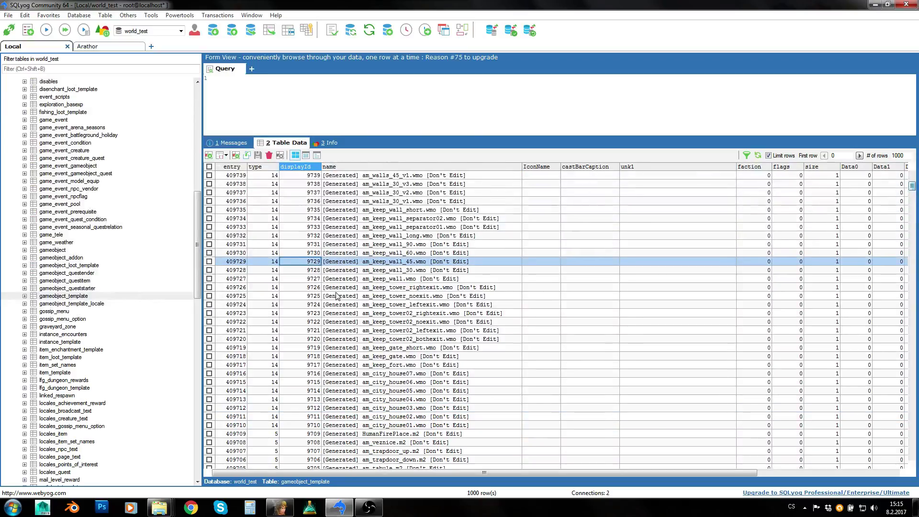
scroll(334, 307, "up", 4)
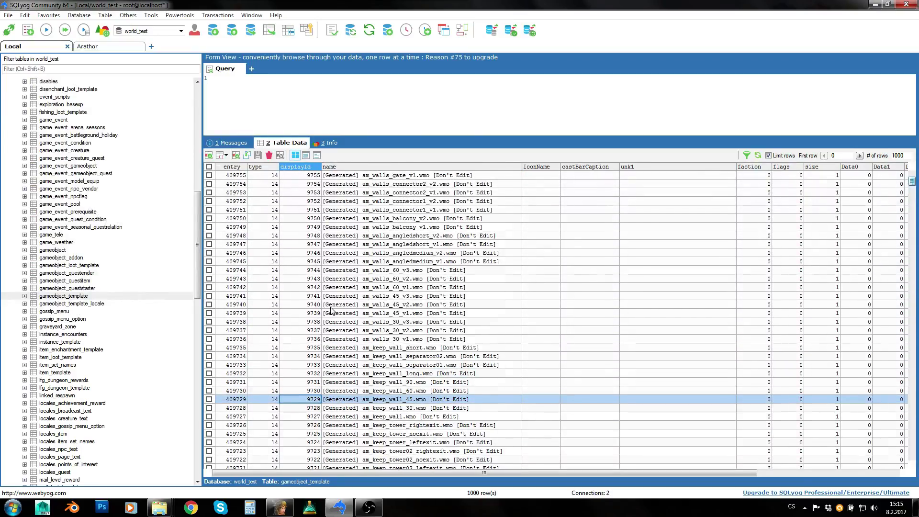
scroll(335, 323, "up", 5)
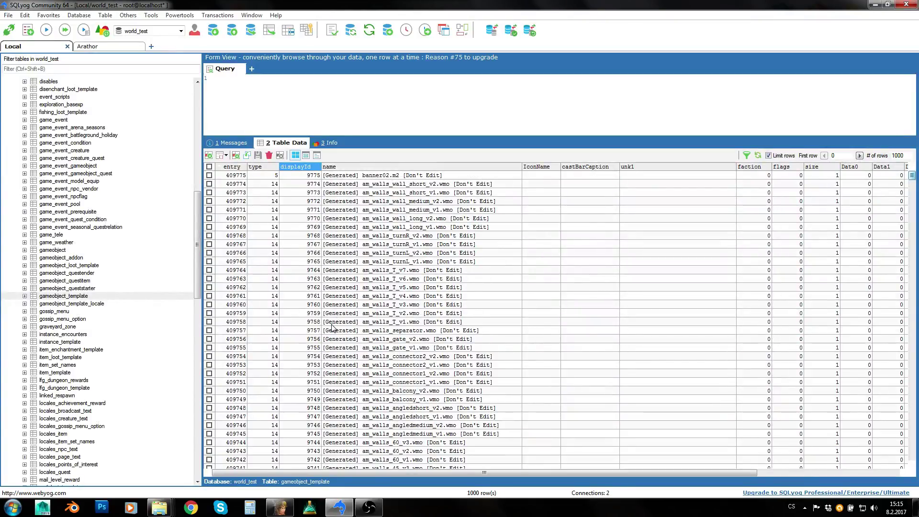
left_click(339, 508)
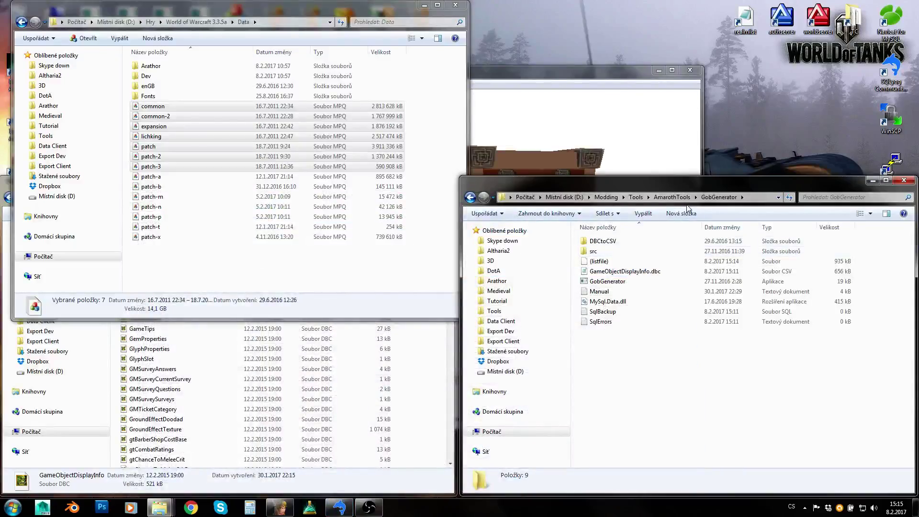
- Go up through AmarothTools to Tools via the breadcrumb, then reopen AmarothTools
left_click(673, 197)
left_click(636, 198)
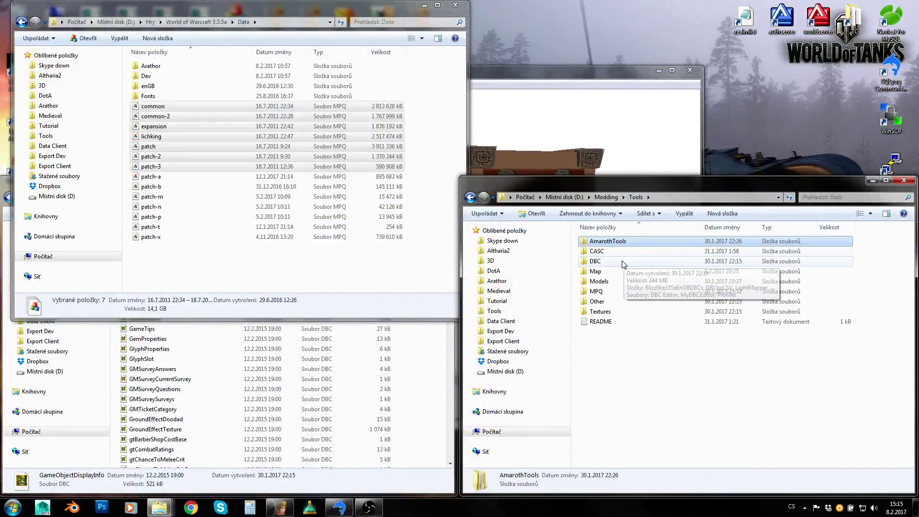
double_click(609, 242)
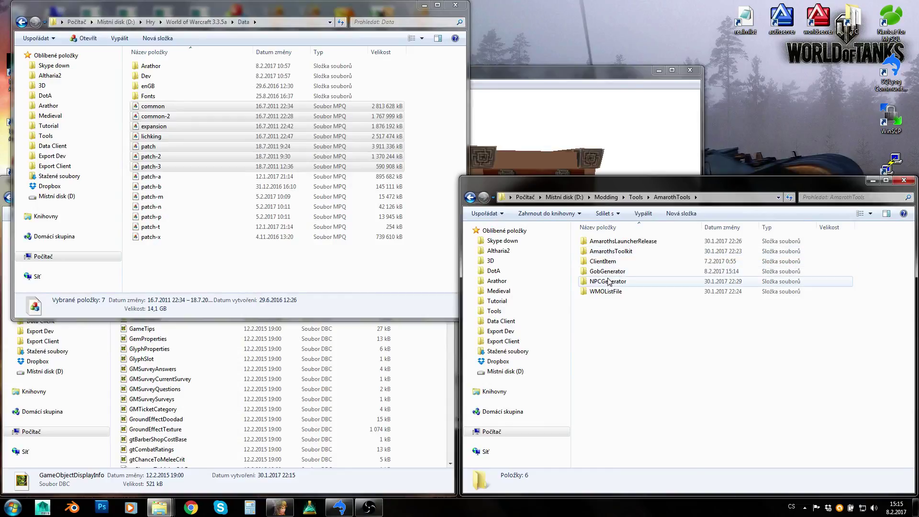